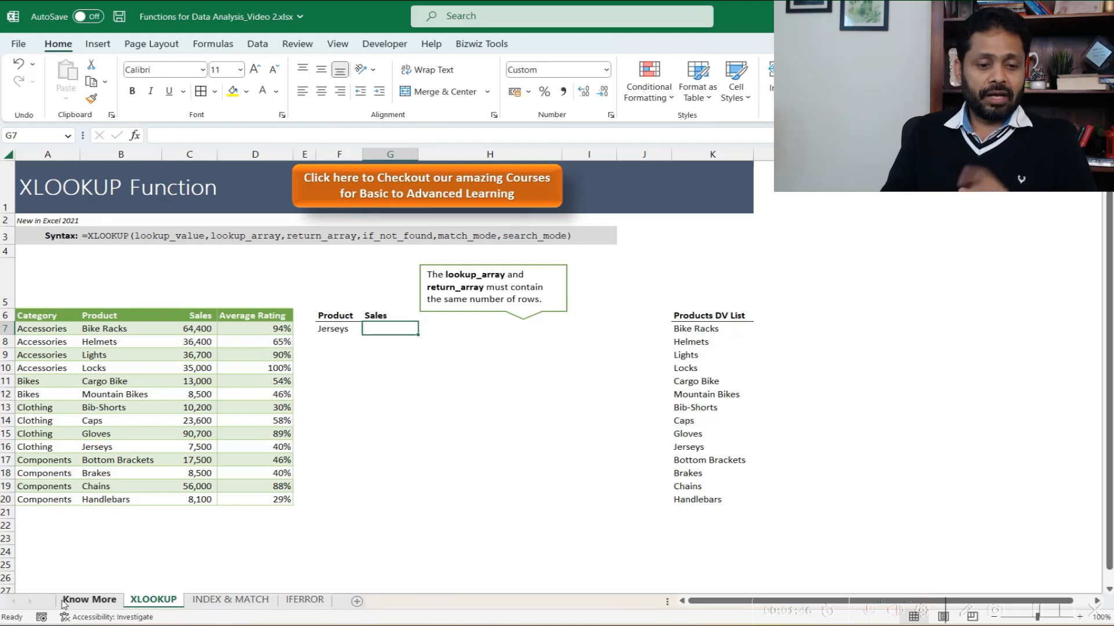
Examine the table's Category, Product, Sales and Average Rating columns and the lookup product in cell F7.
drag(34, 315, 41, 500)
drag(111, 316, 116, 500)
mouse_move(199, 312)
mouse_down()
mouse_move(200, 366)
mouse_move(201, 316)
mouse_up()
click(266, 314)
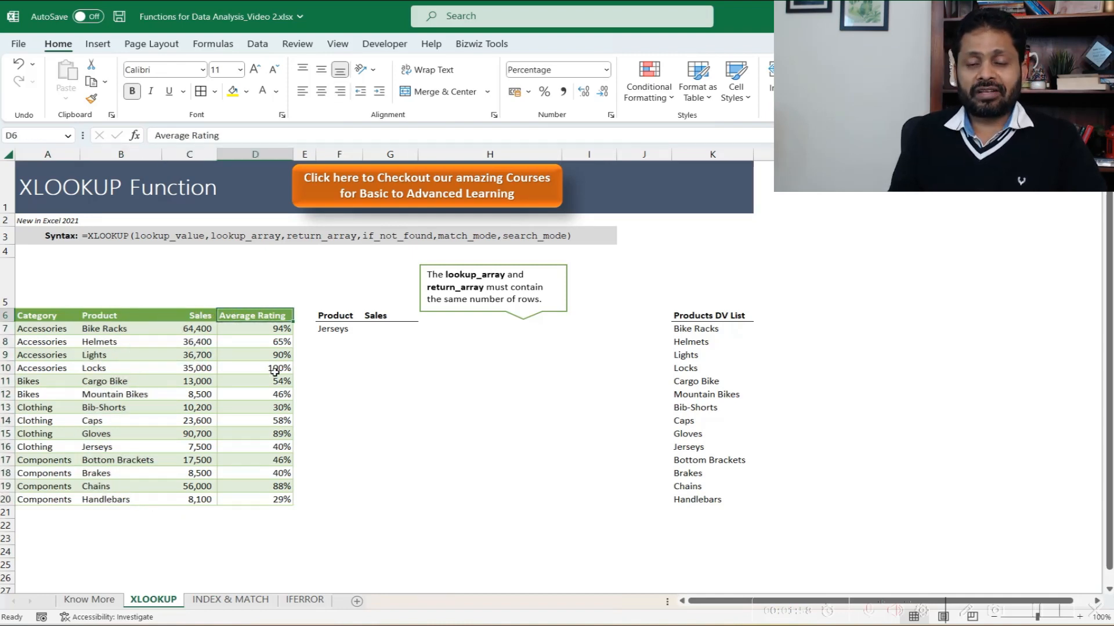
click(235, 335)
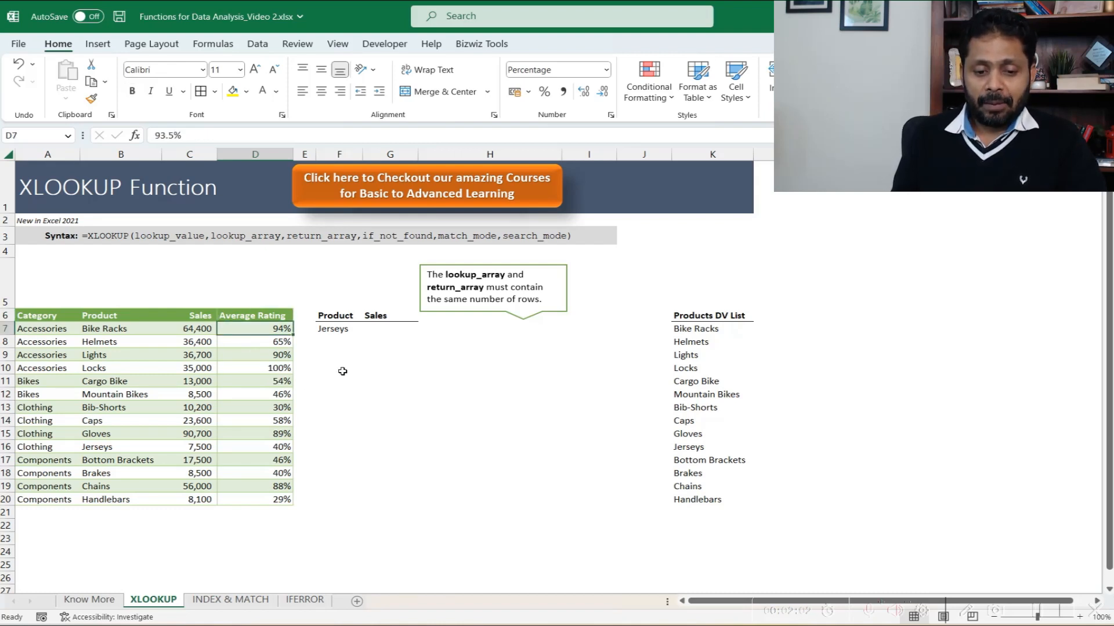
click(337, 331)
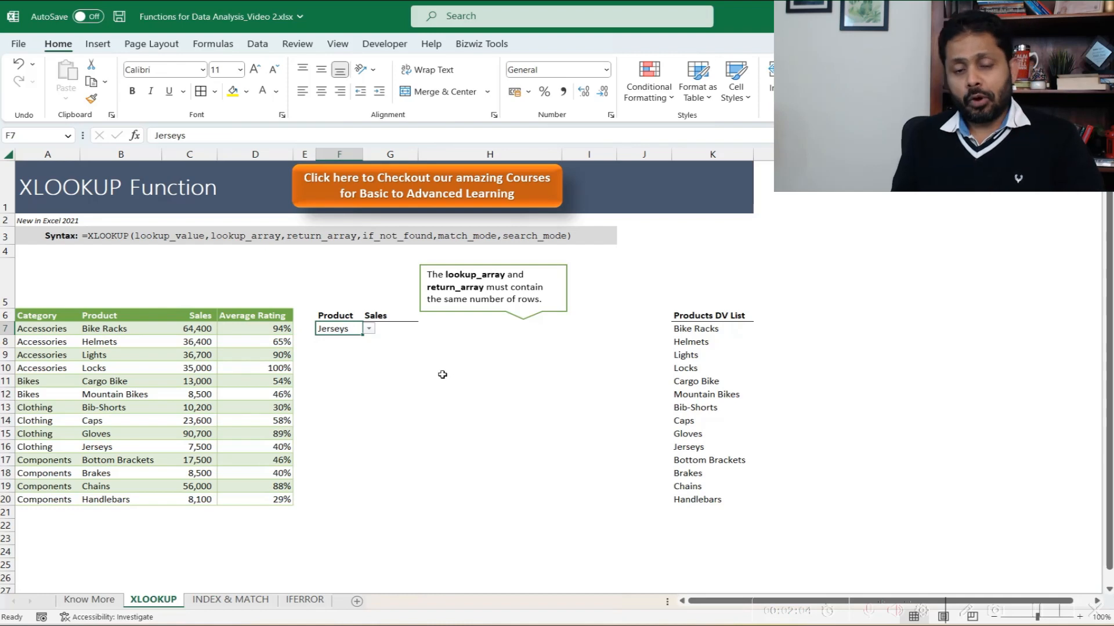
click(386, 329)
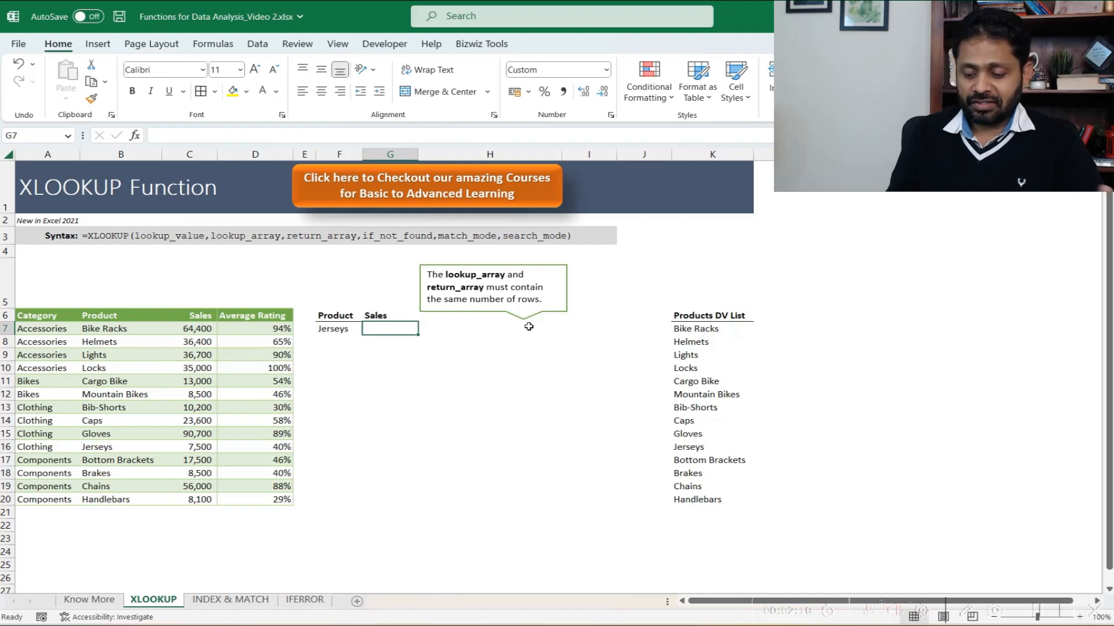
text(=)
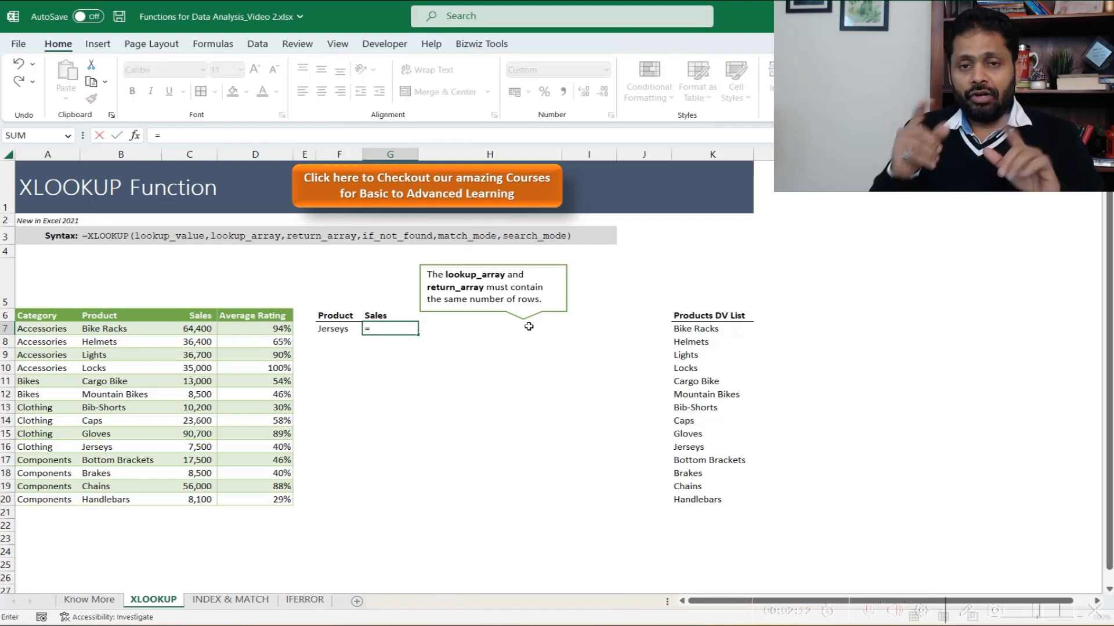
key(Escape)
Start a VLOOKUP formula in cell G9 with F7 as the lookup value and B6:D20 as the table array.
key(Down)
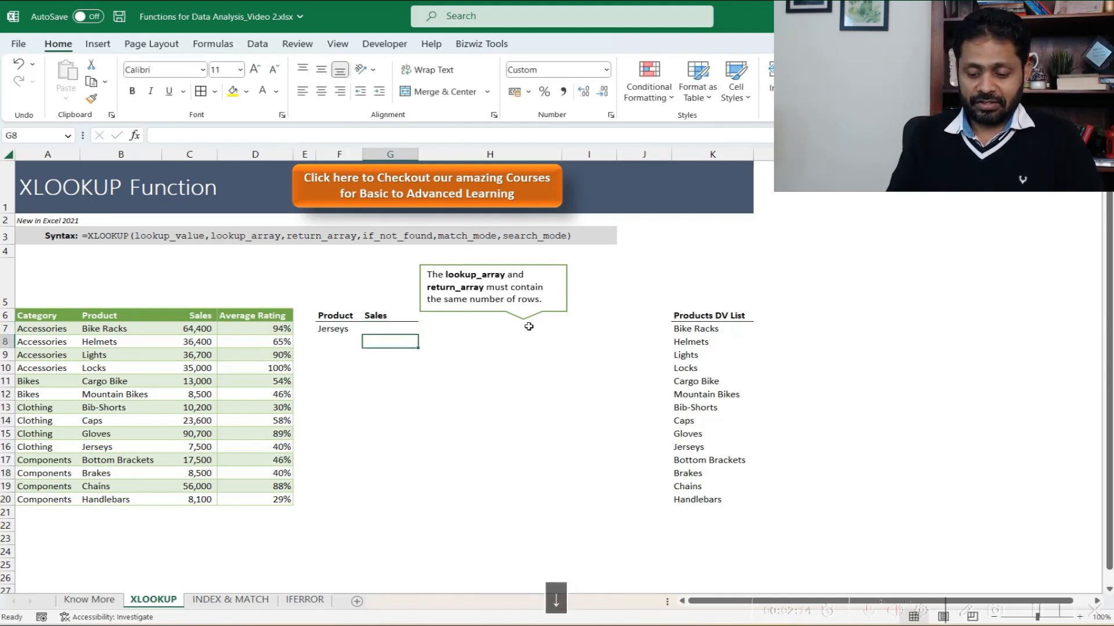
key(Down)
text(=vlookup()
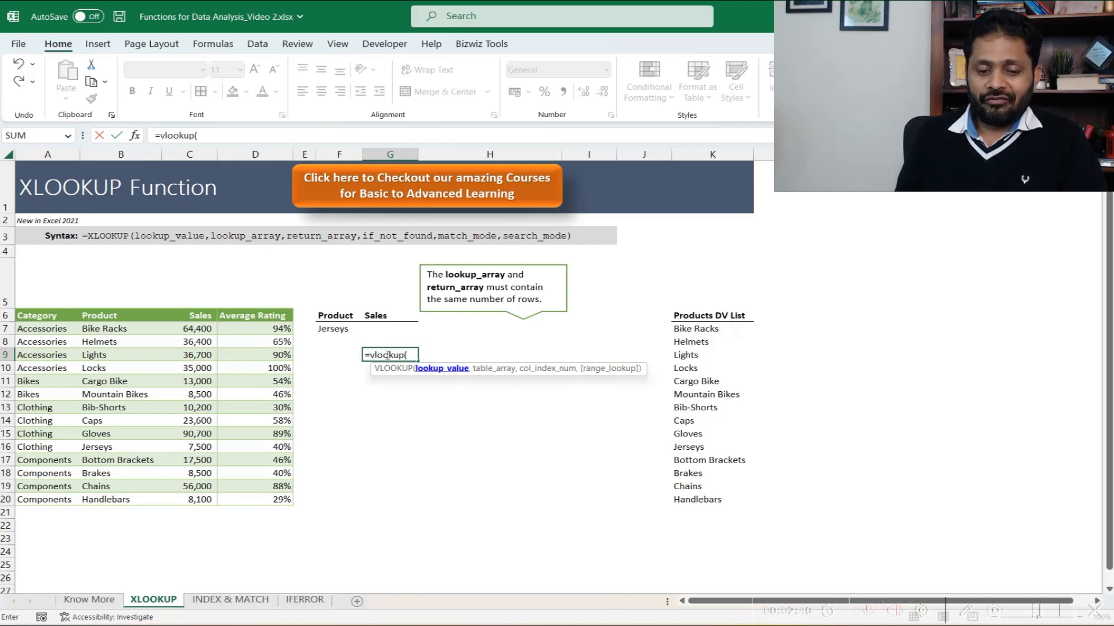
click(335, 329)
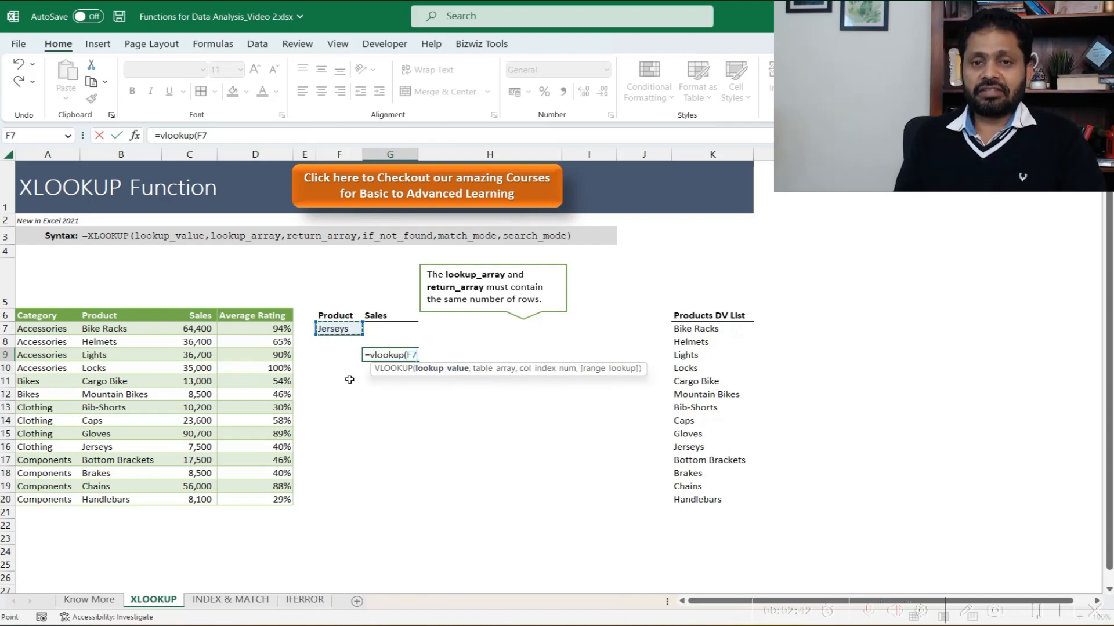
text(,)
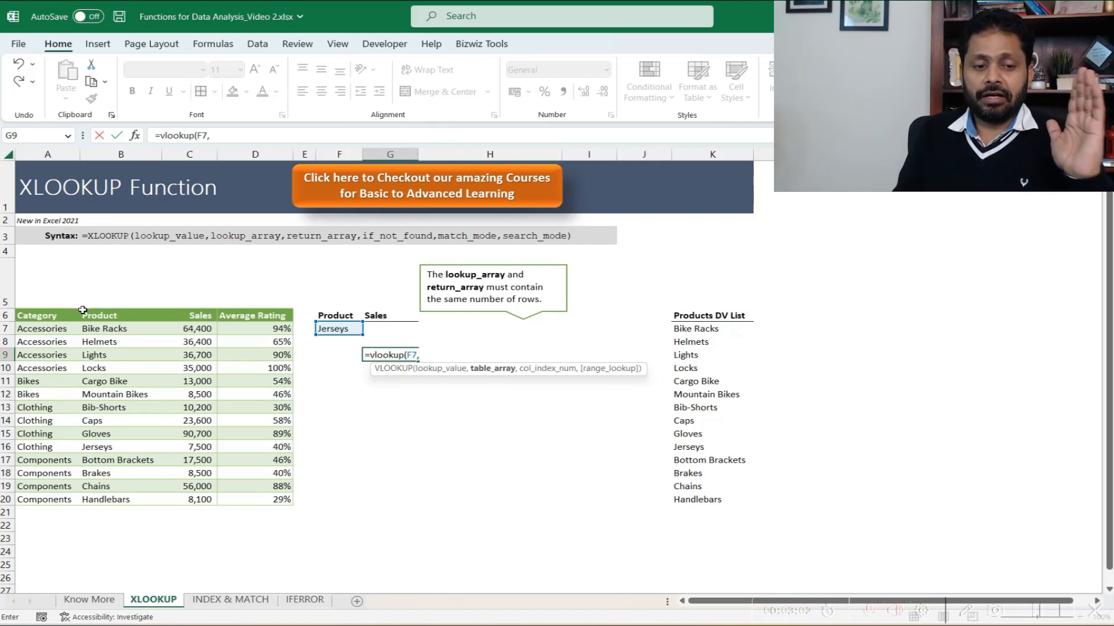
drag(105, 317, 268, 494)
drag(121, 154, 235, 155)
drag(116, 317, 293, 503)
mouse_move(113, 309)
mouse_down()
mouse_move(186, 374)
mouse_move(113, 317)
mouse_up()
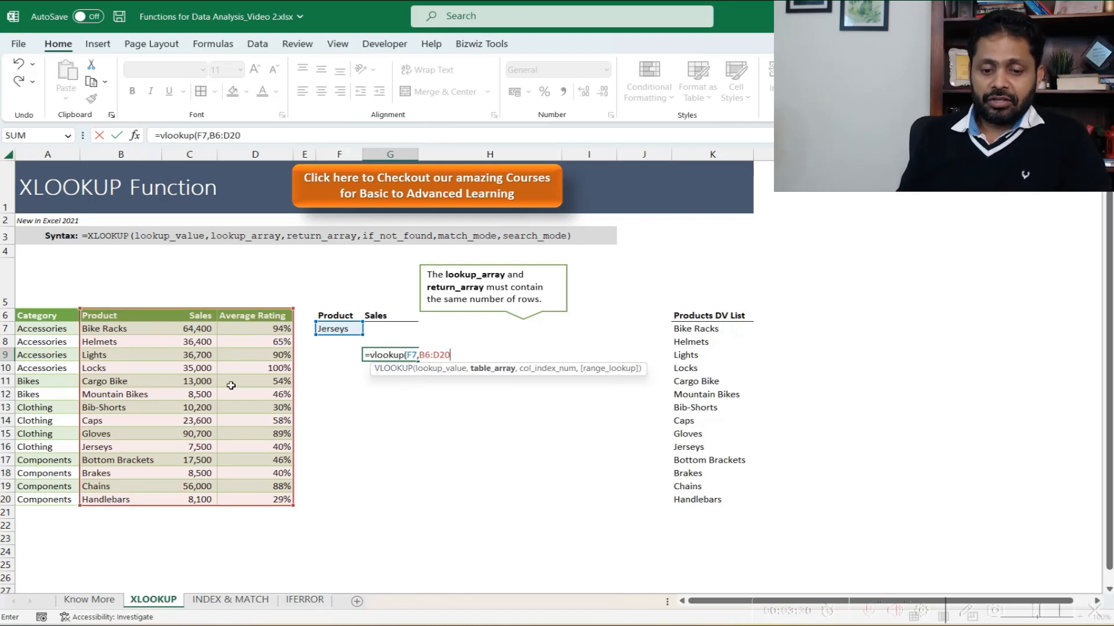
text(,)
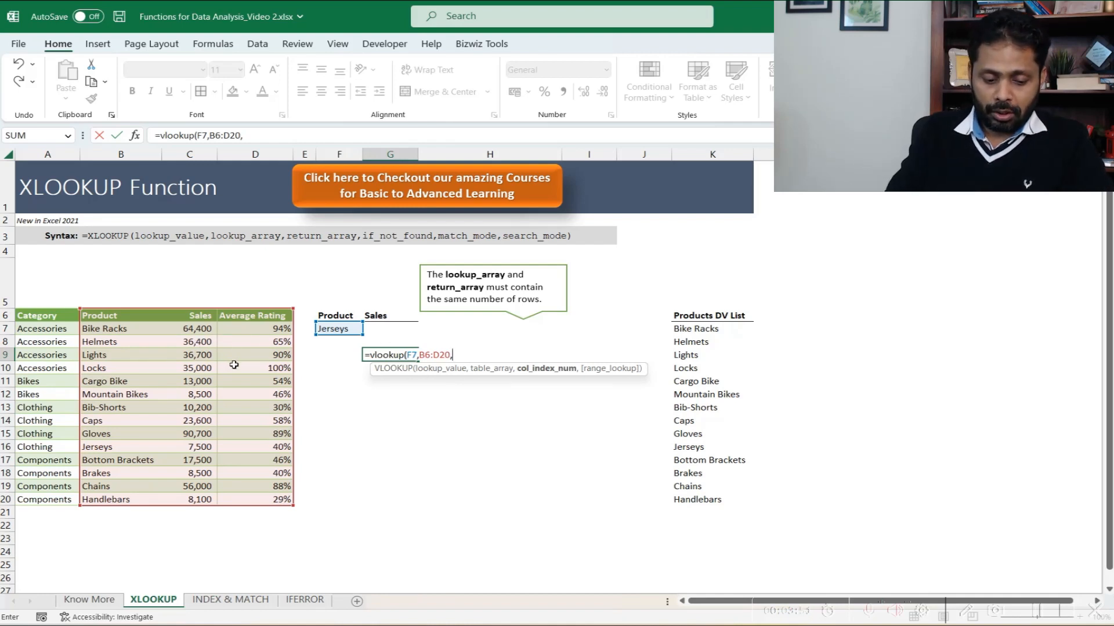
Complete the VLOOKUP in G9 with column index 2 and match type 0, and check it against the Jerseys row.
text(2,0)
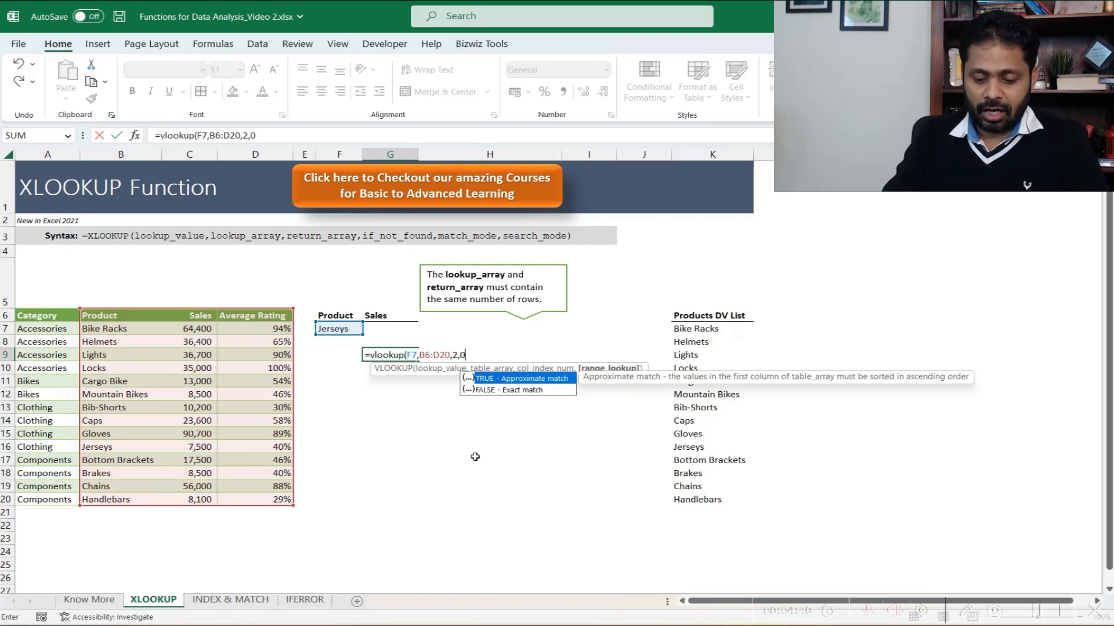
text())
key(Return)
key(Up)
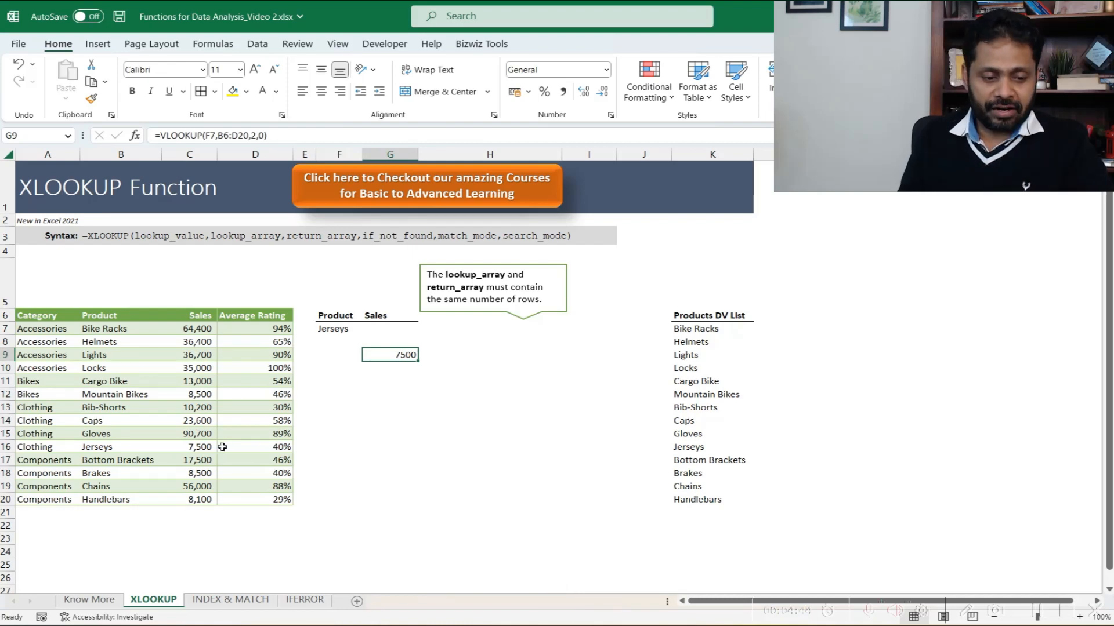
click(106, 449)
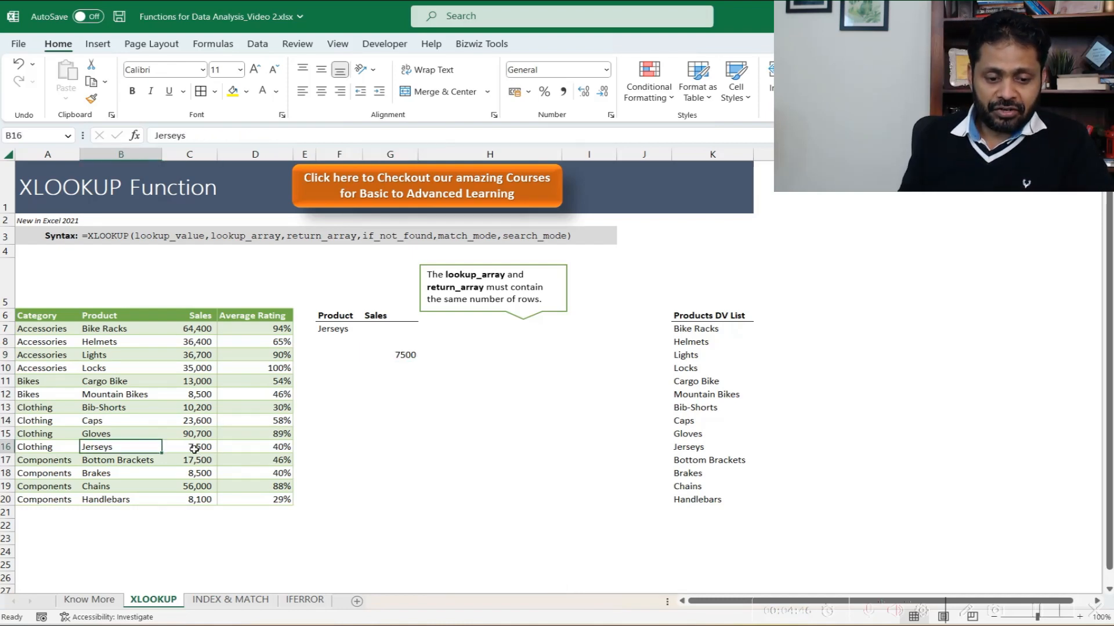
click(195, 449)
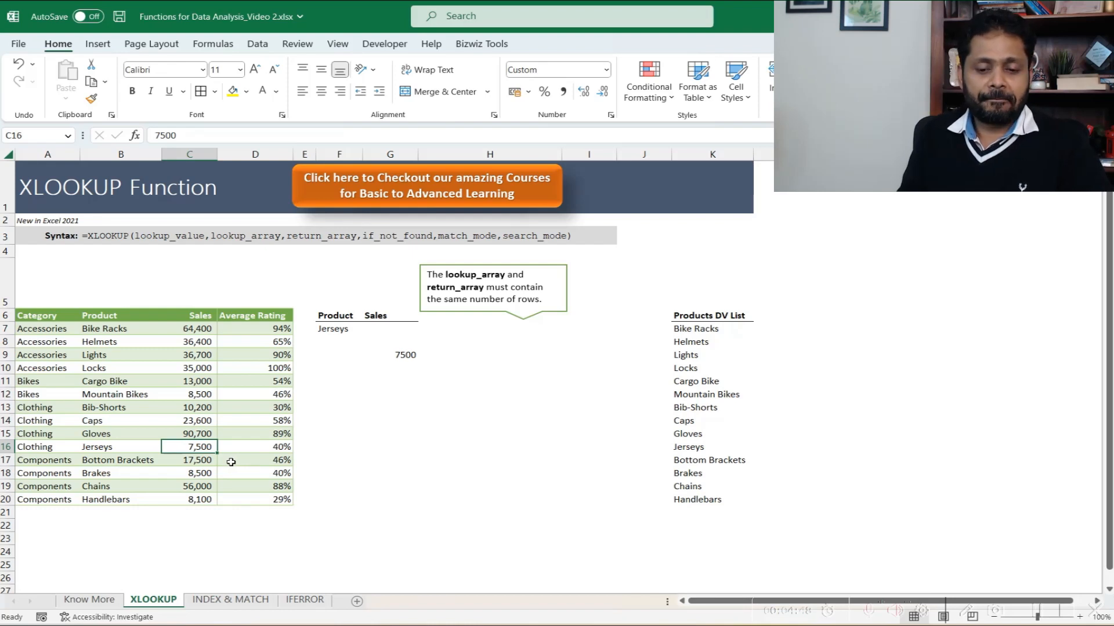
Enter an XLOOKUP formula in cell G7 that looks up F7 in B6:B20 and returns the sales from C6:C20.
click(399, 328)
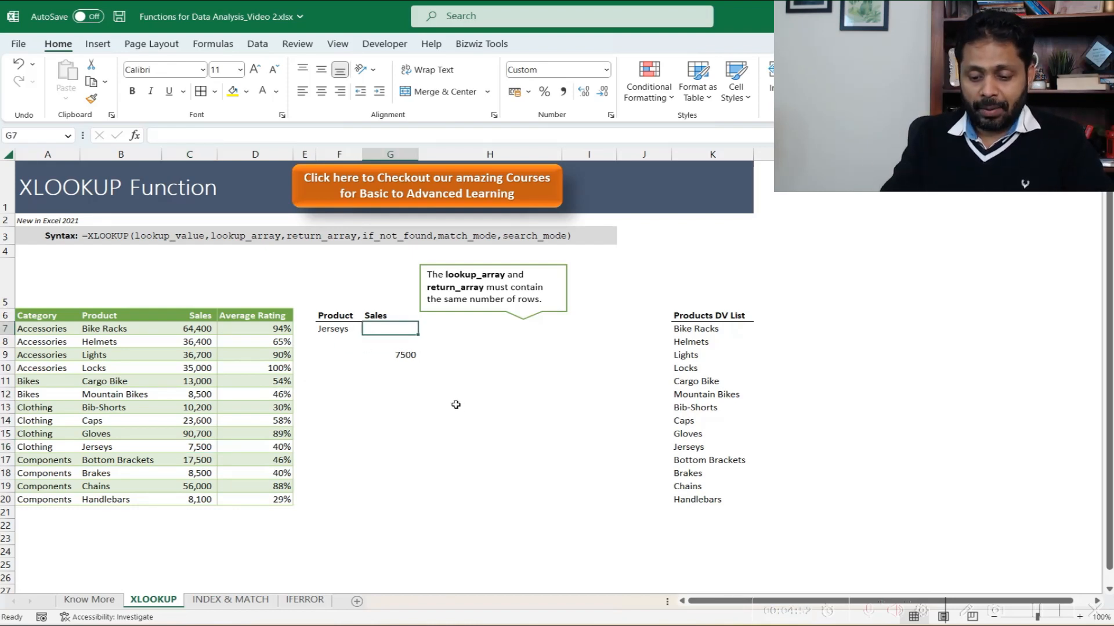
text(=xlookup()
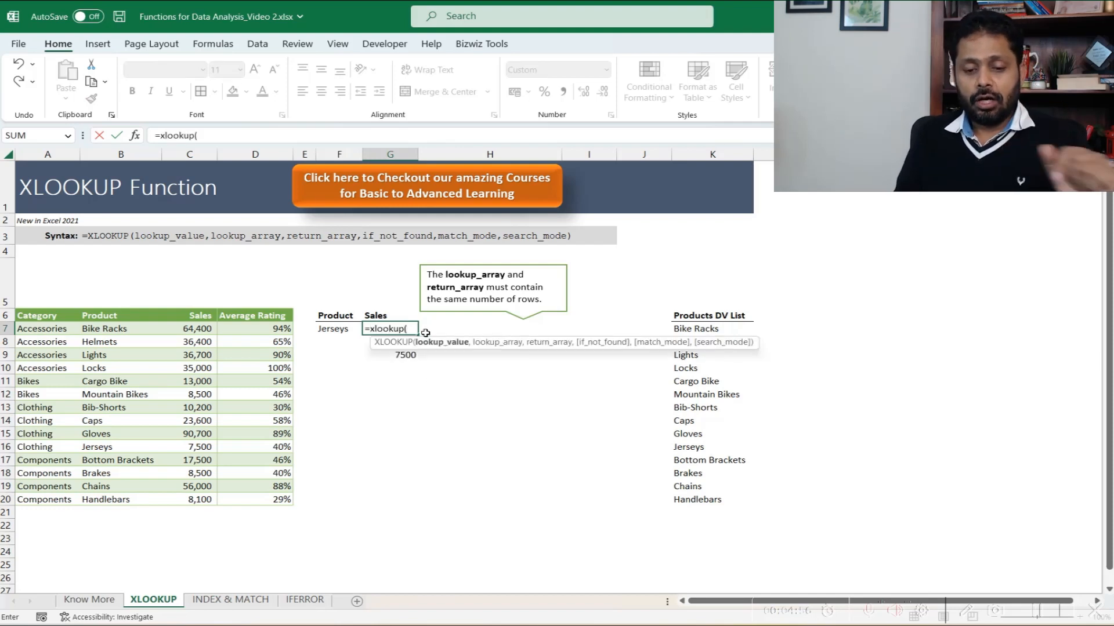
click(326, 329)
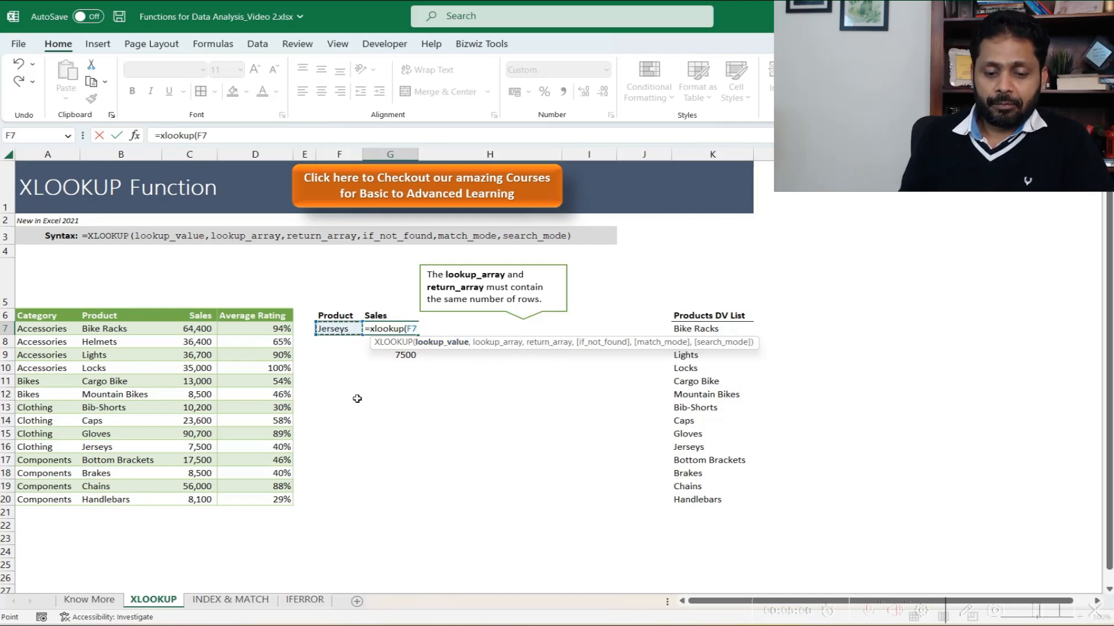
text(,)
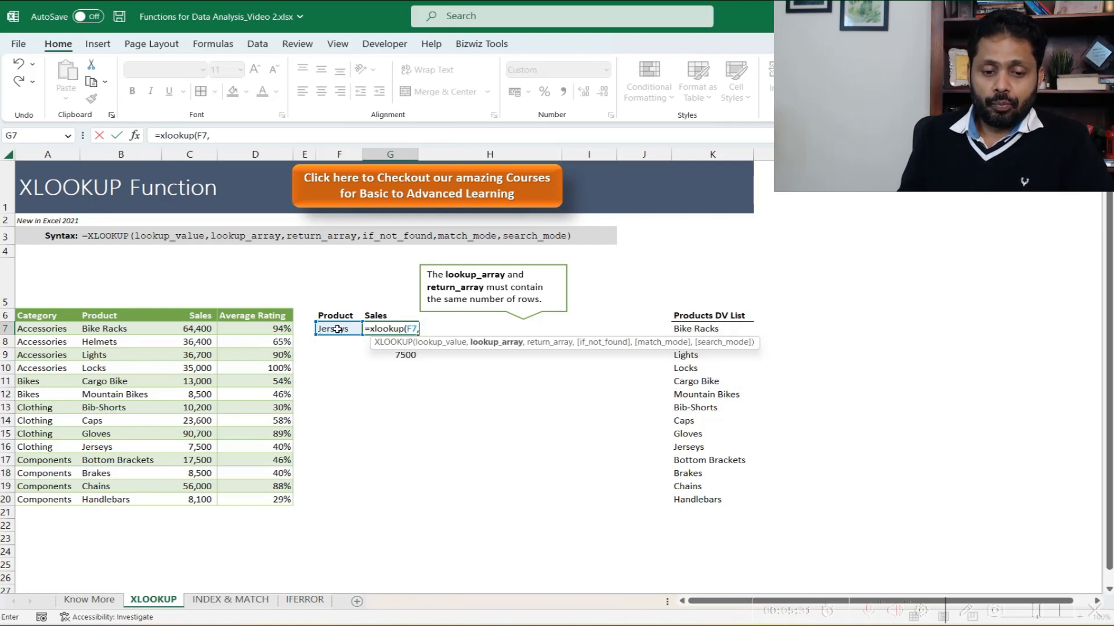
drag(98, 316, 91, 499)
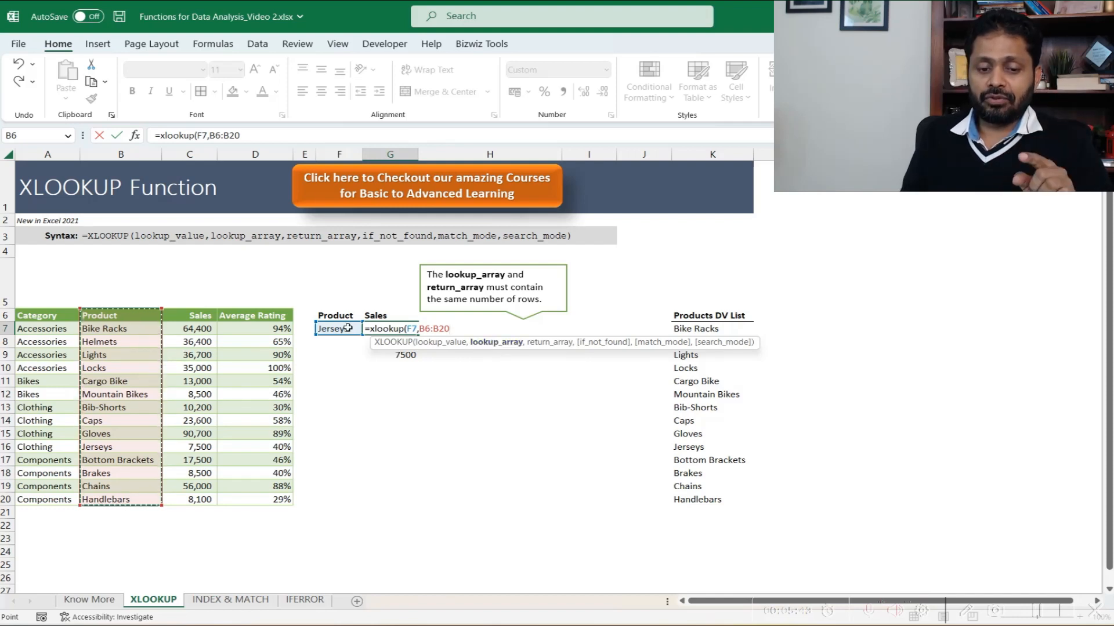
text(,)
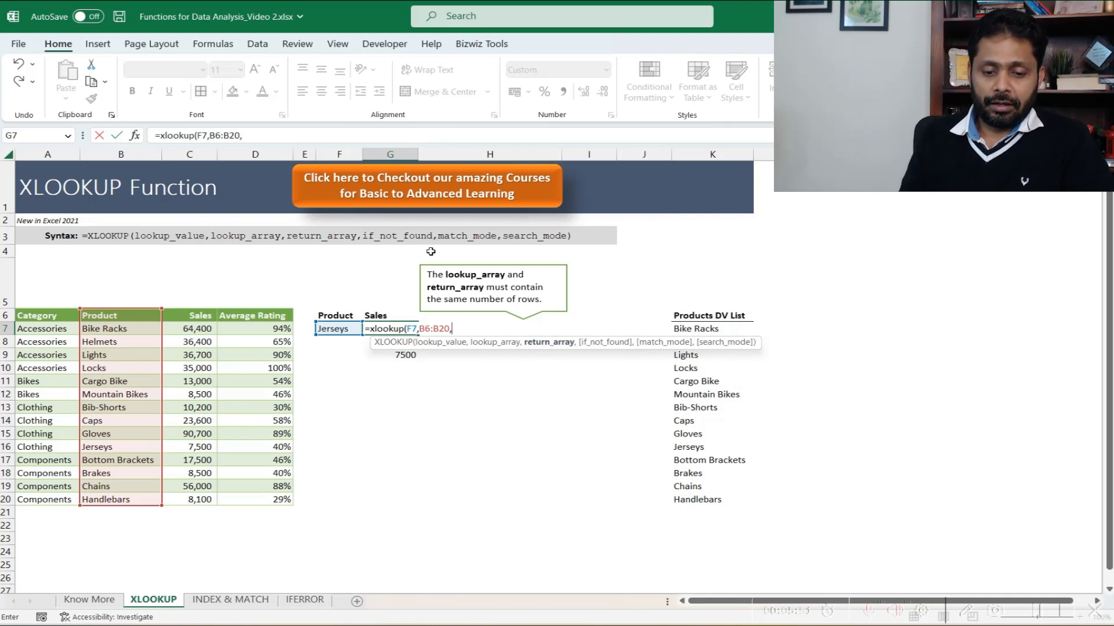
drag(193, 315, 195, 500)
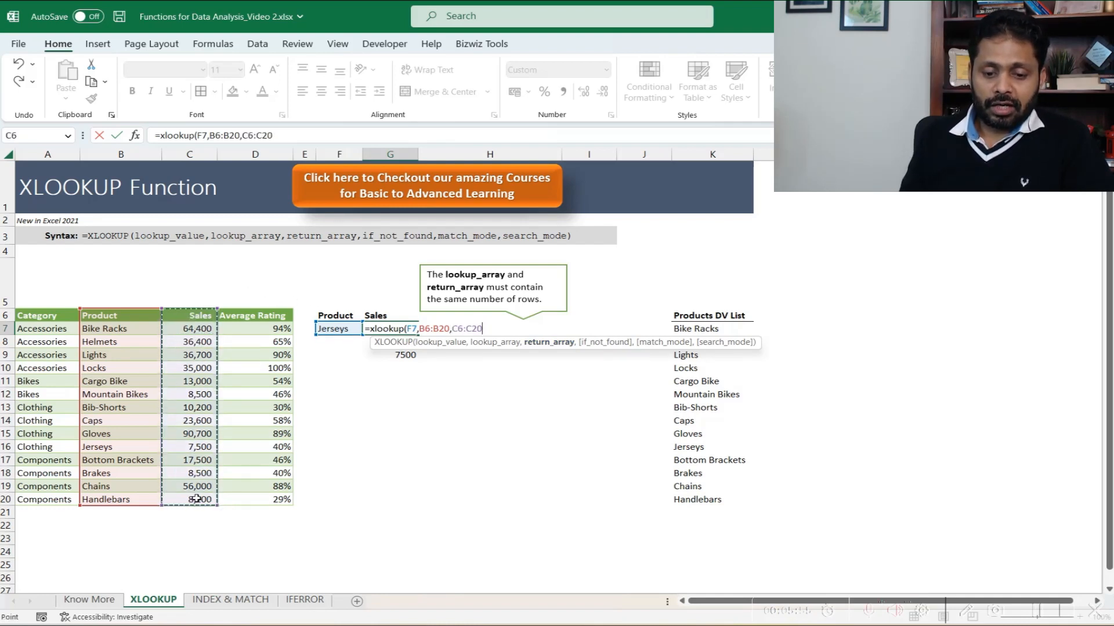
text(,)
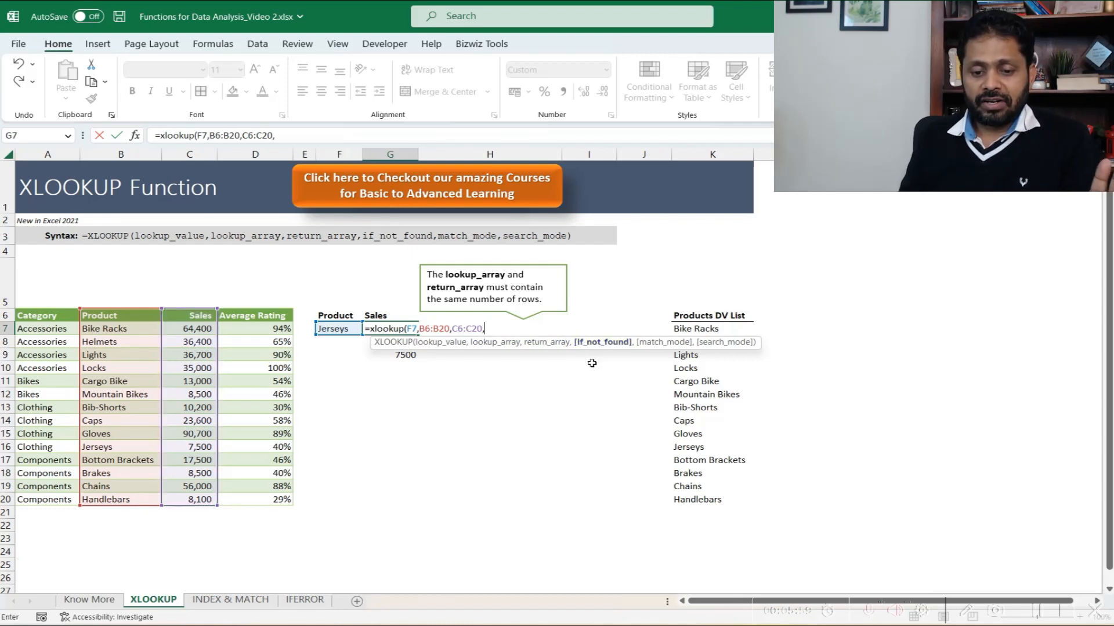
key(BackSpace)
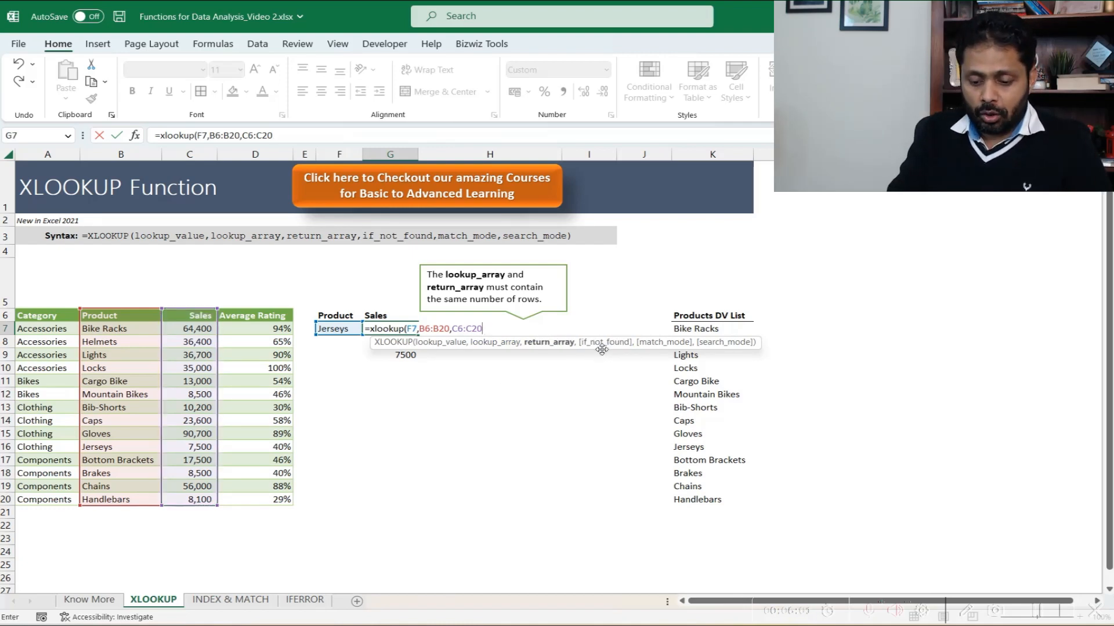
text())
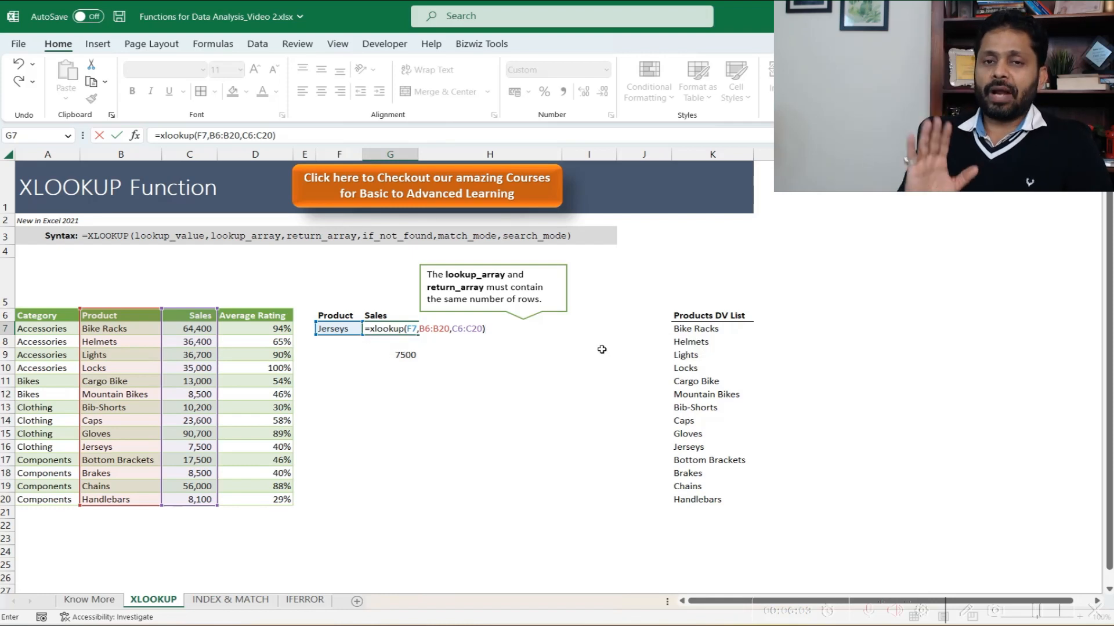
key(Return)
key(Up)
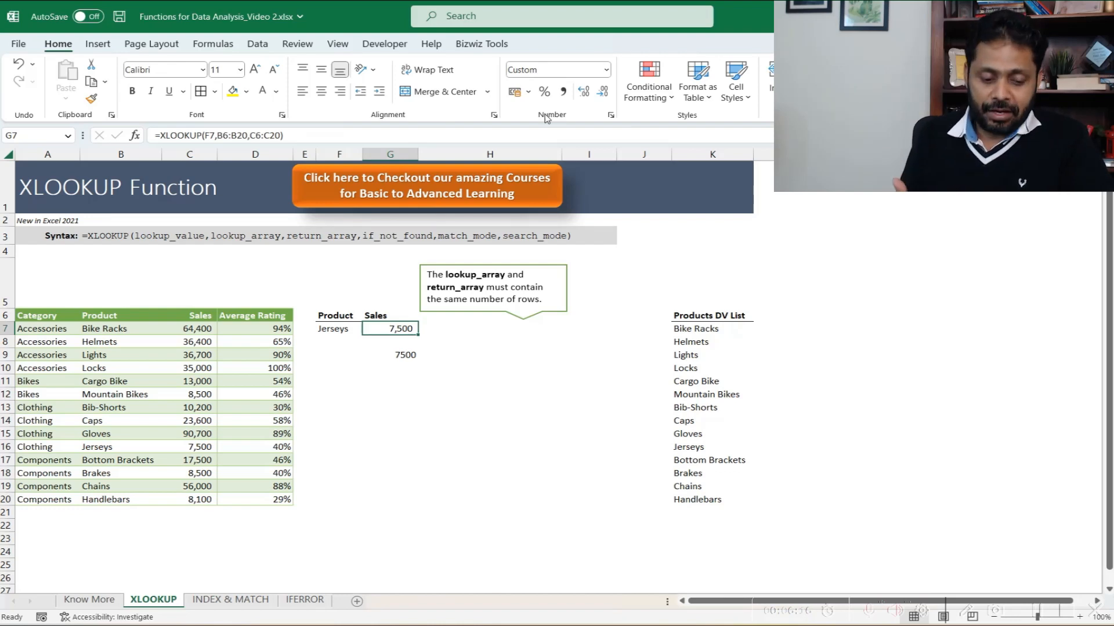
key(F2)
key(Left)
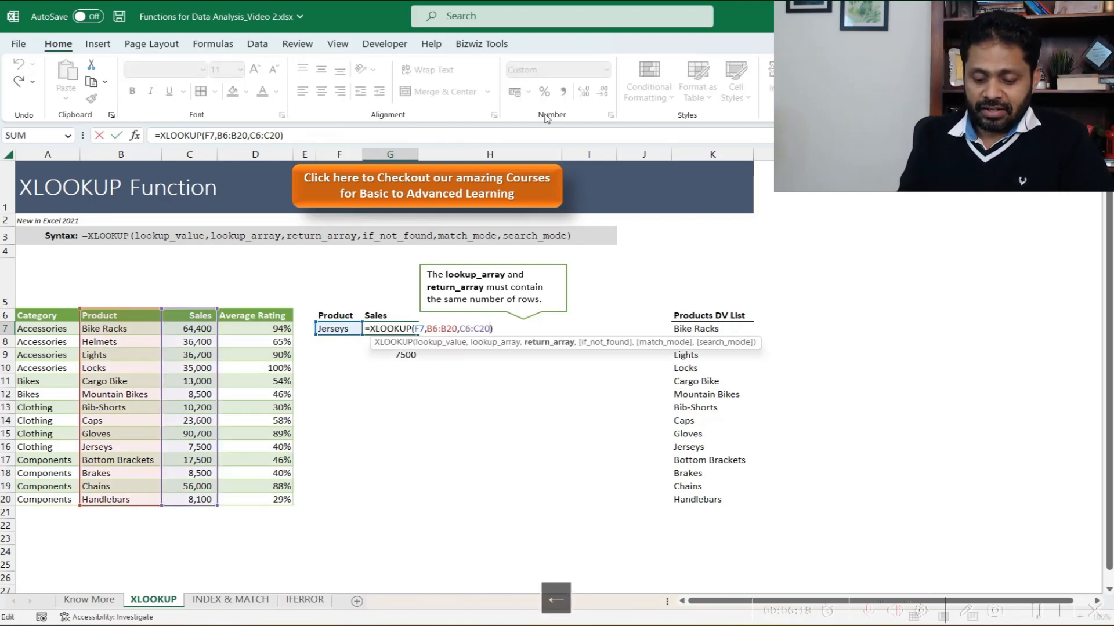
text(,)
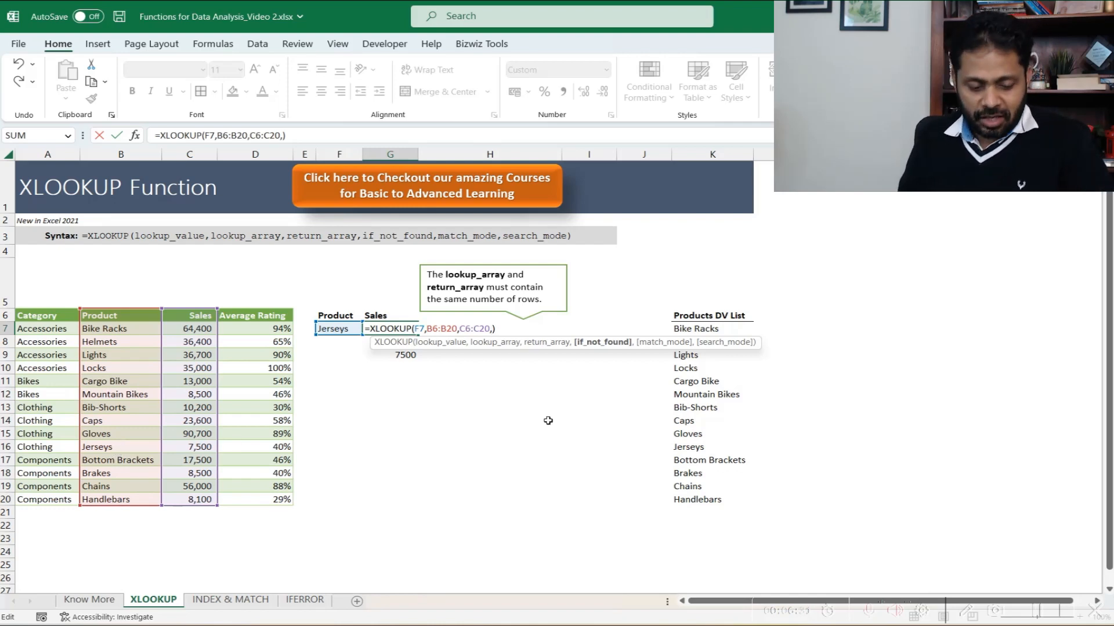
key(Escape)
Clear the Jerseys product name from cell B16 of the source table.
key(Left)
key(Left)
key(Down)
key(Down)
key(Down)
key(Down)
key(Down)
key(Down)
key(Down)
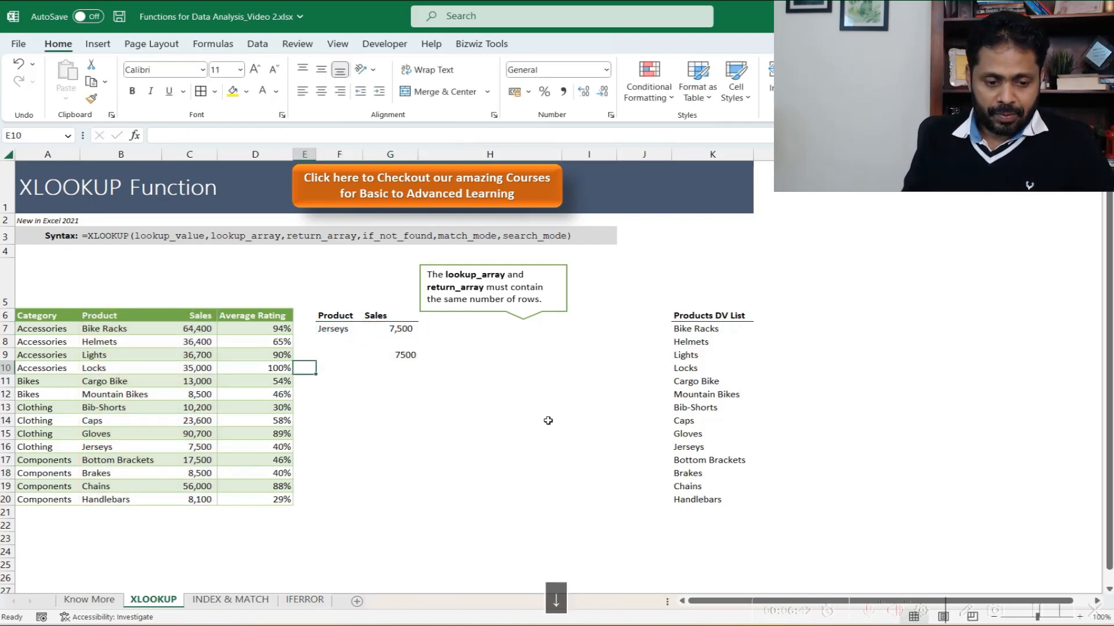
key(Down)
key(Down)
key(Left)
key(Left)
key(Left)
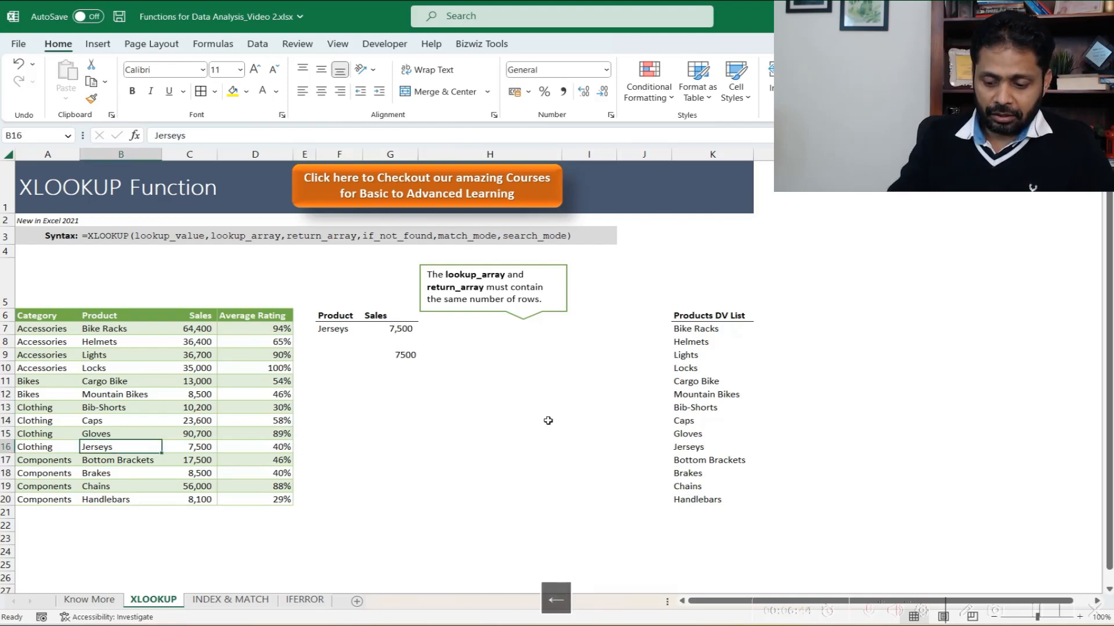
key(Delete)
Add "Product Not available" as the if_not_found argument of the XLOOKUP formula in G7.
click(387, 328)
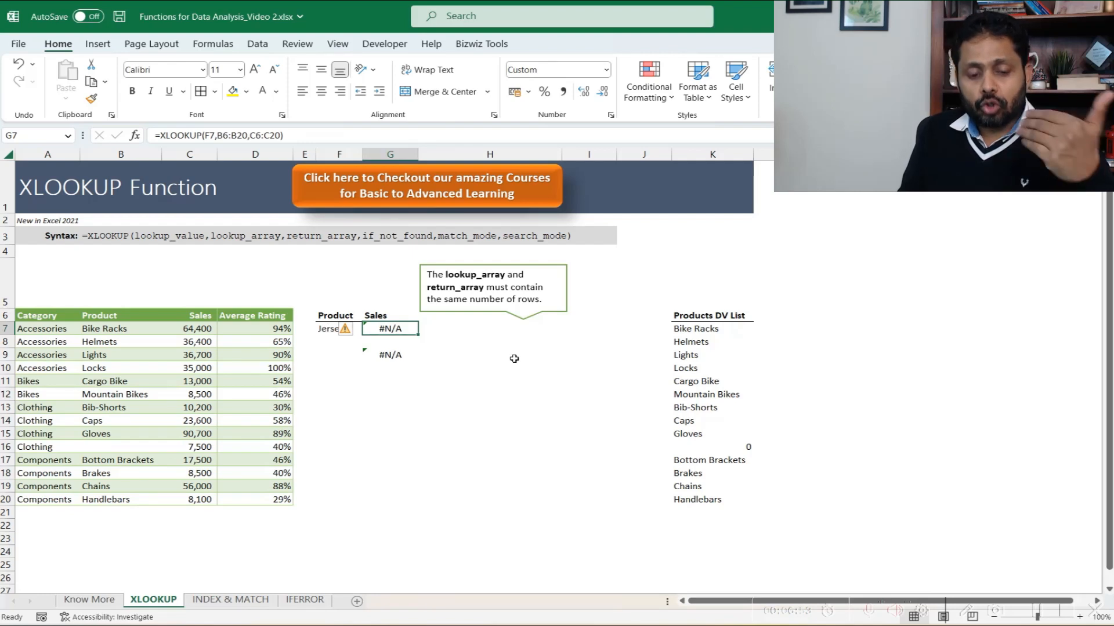
key(F2)
key(Left)
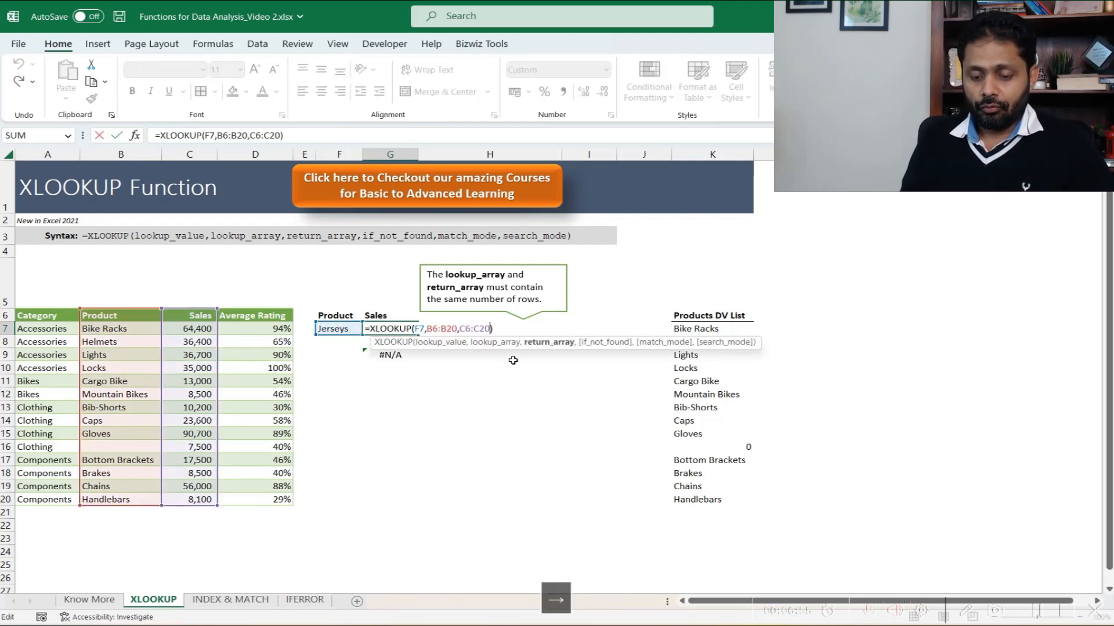
text(,)
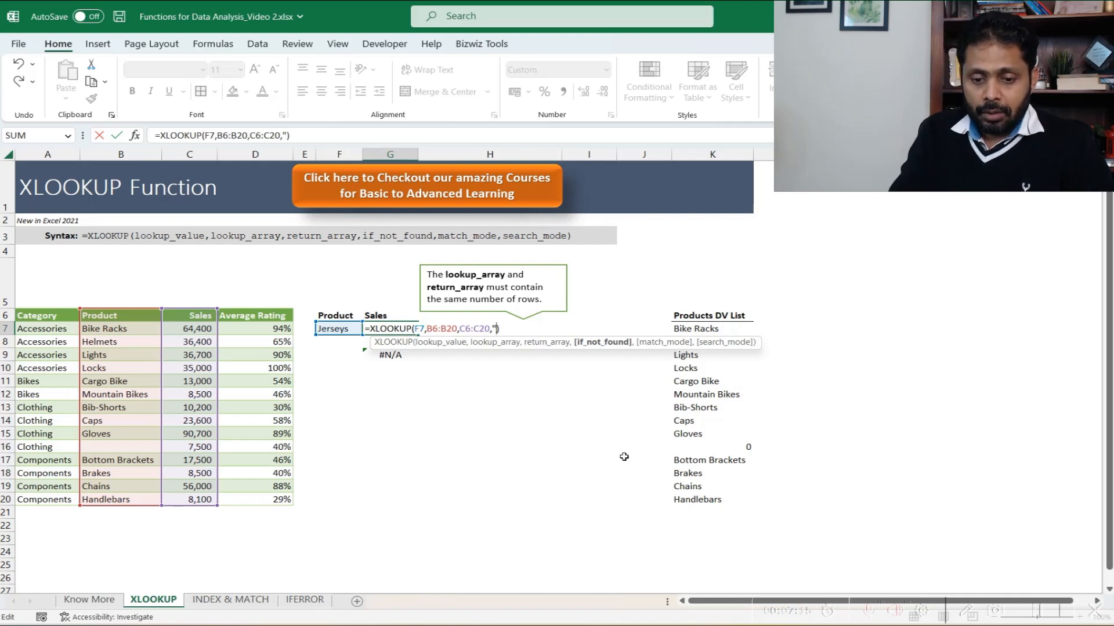
text(Product Not available)
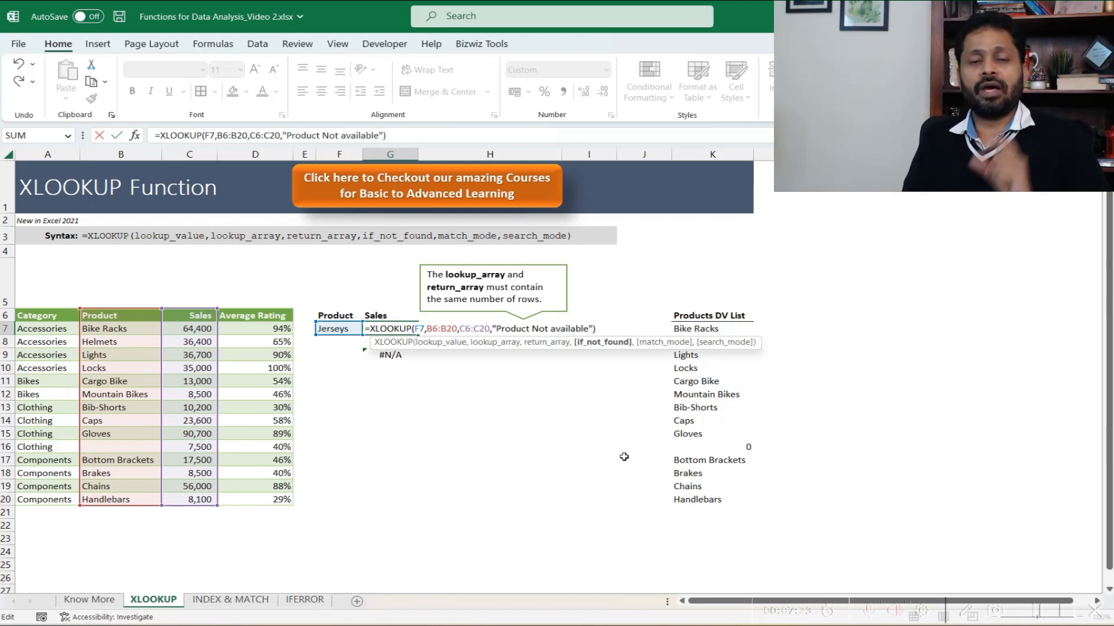
key(Return)
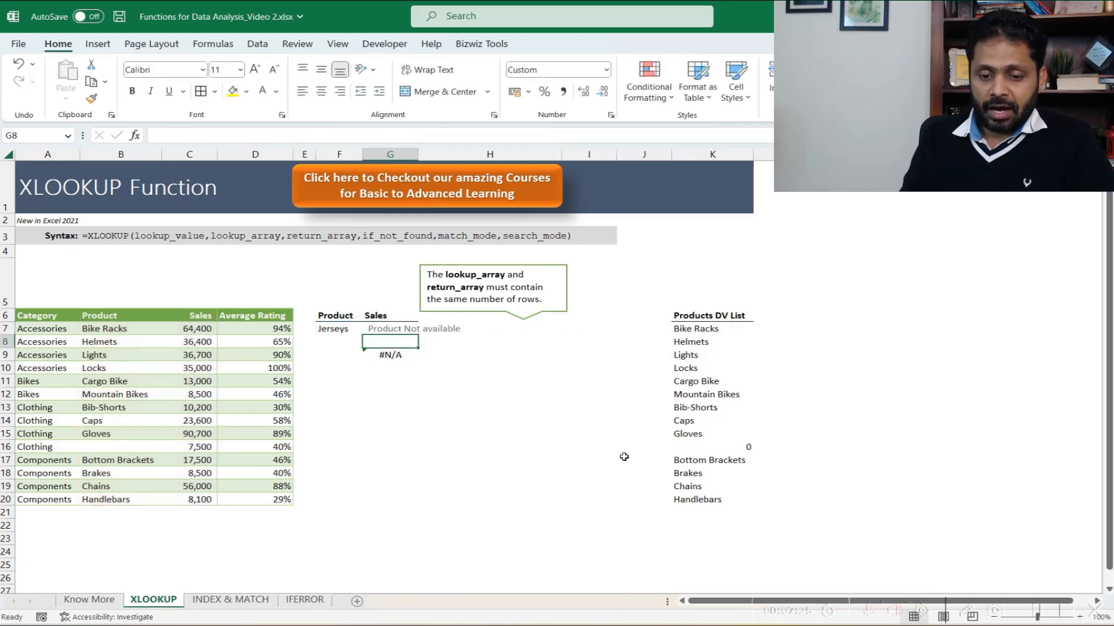
Choose Helmets as the lookup product in F7 to test the formulas in G7 and G9.
key(Up)
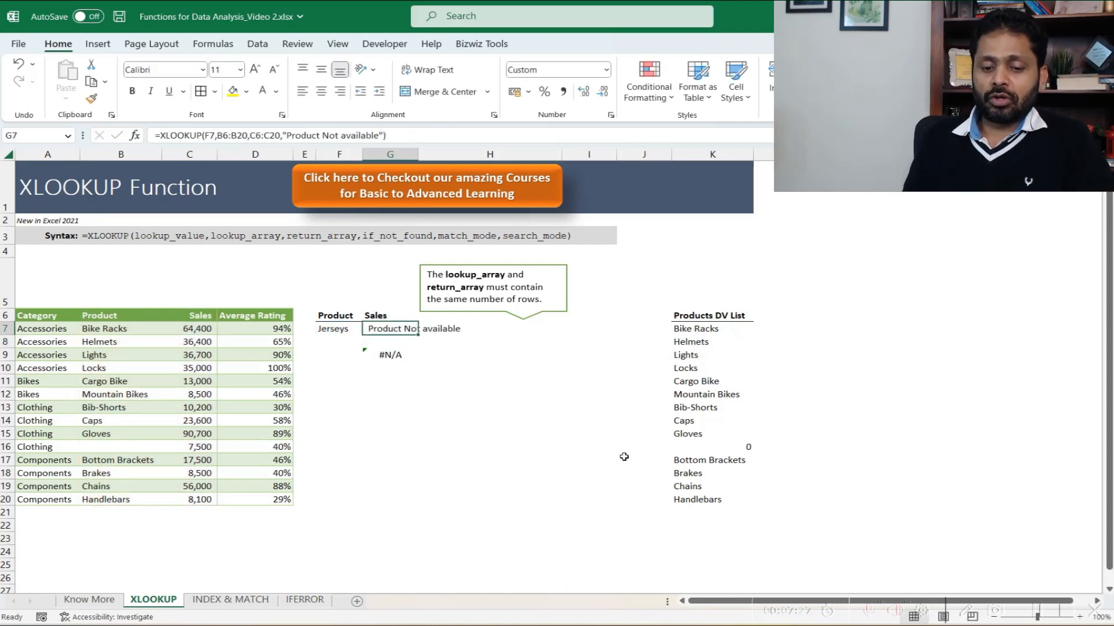
click(334, 326)
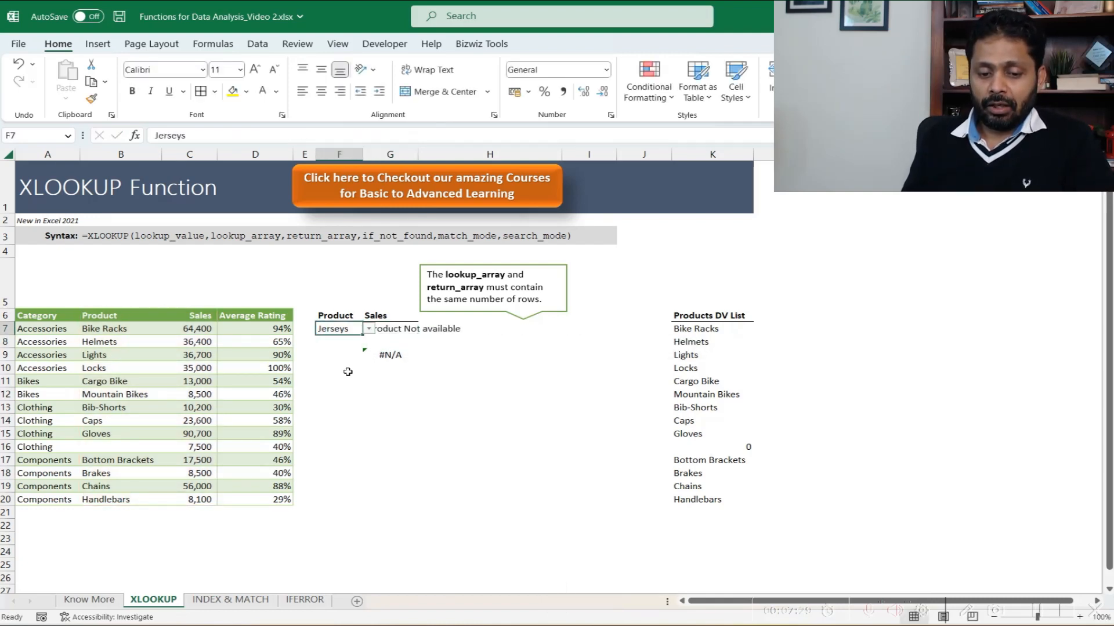
click(369, 329)
click(348, 350)
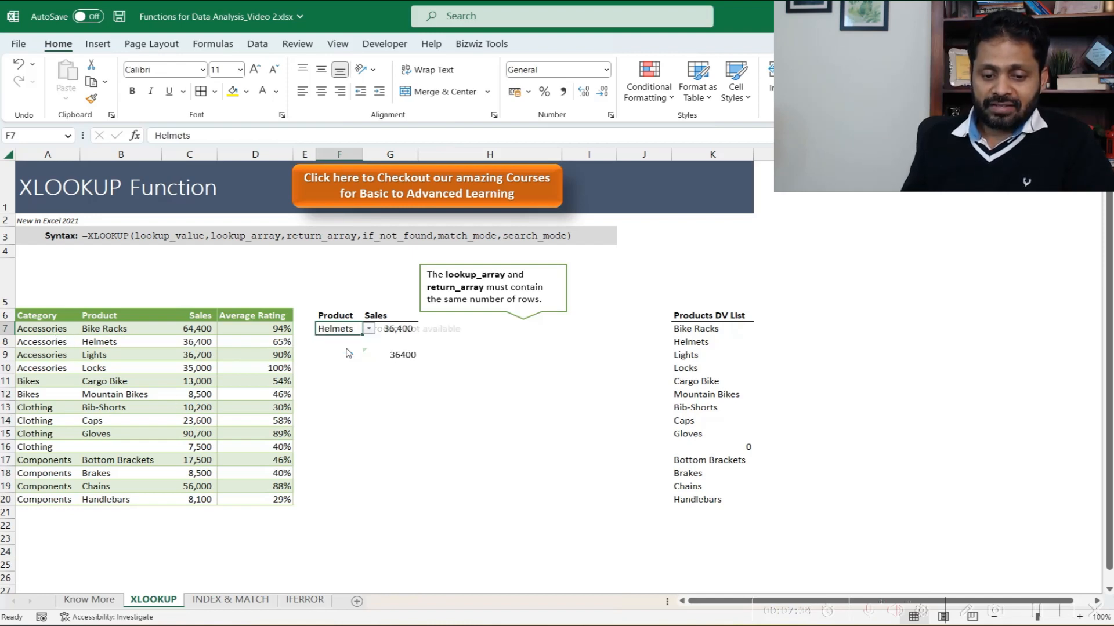
click(402, 331)
click(366, 333)
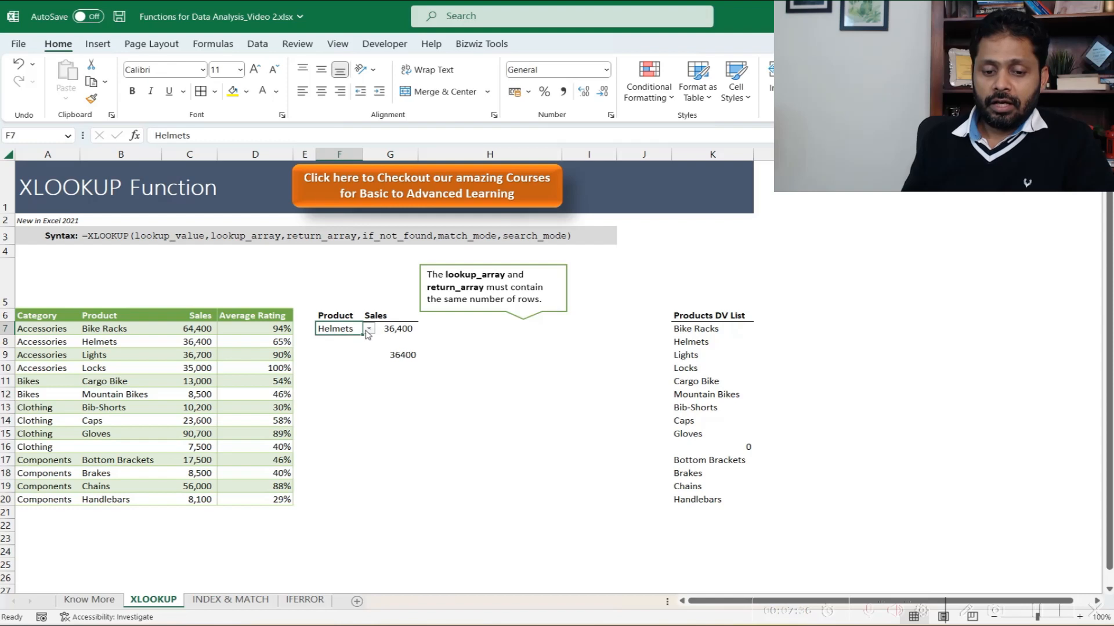
Choose Cargo Bike as the lookup product in F7 and review the other products available in its list.
click(368, 329)
click(342, 378)
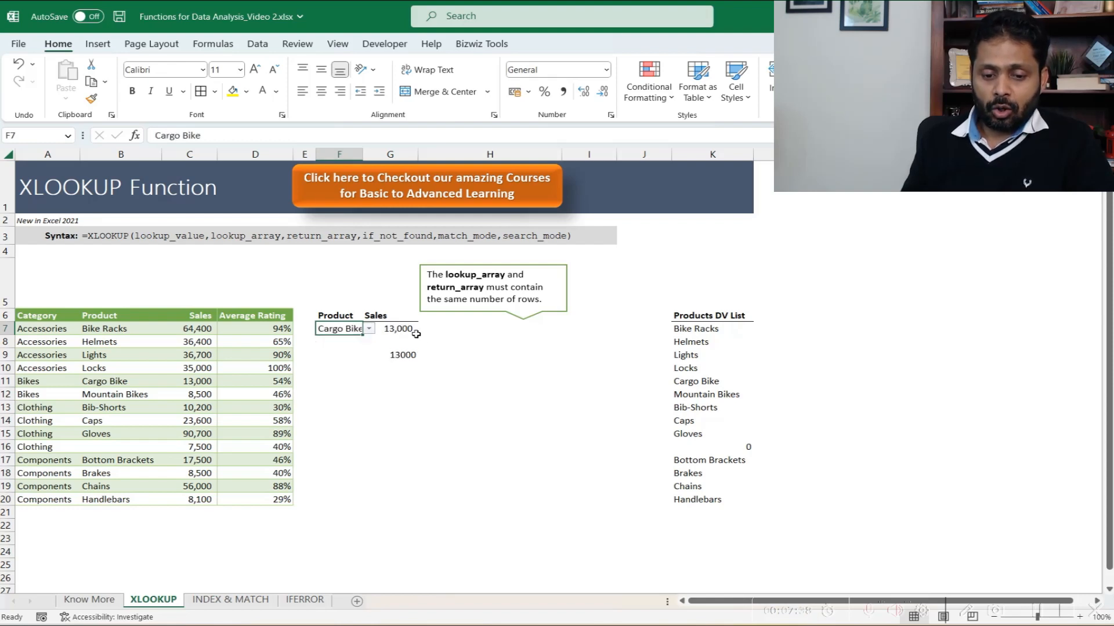
click(370, 329)
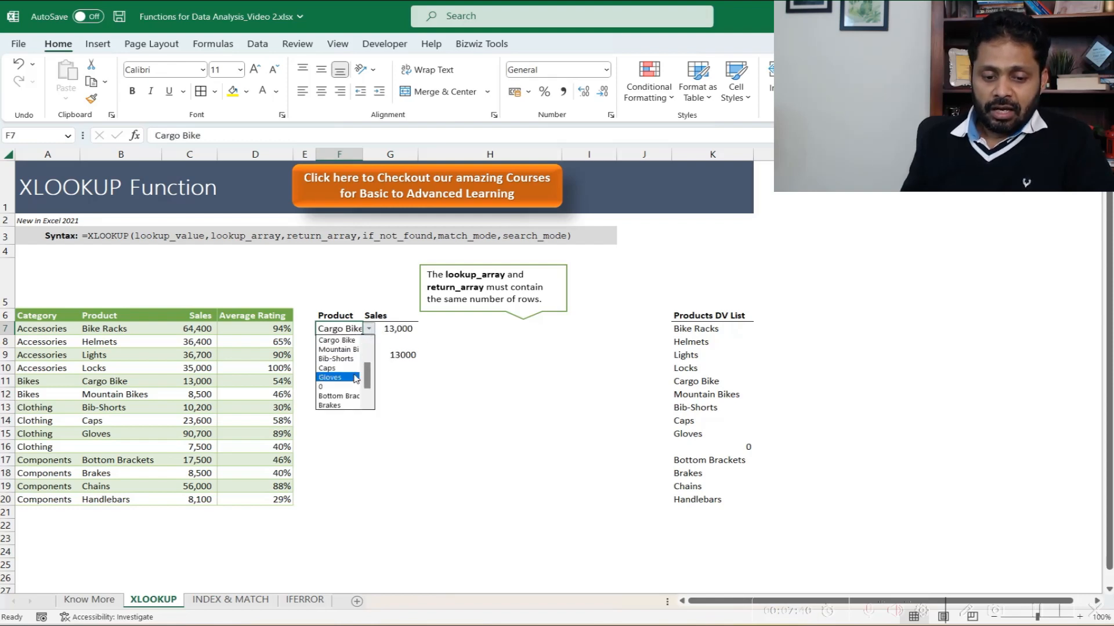
scroll(363, 375, up, 2)
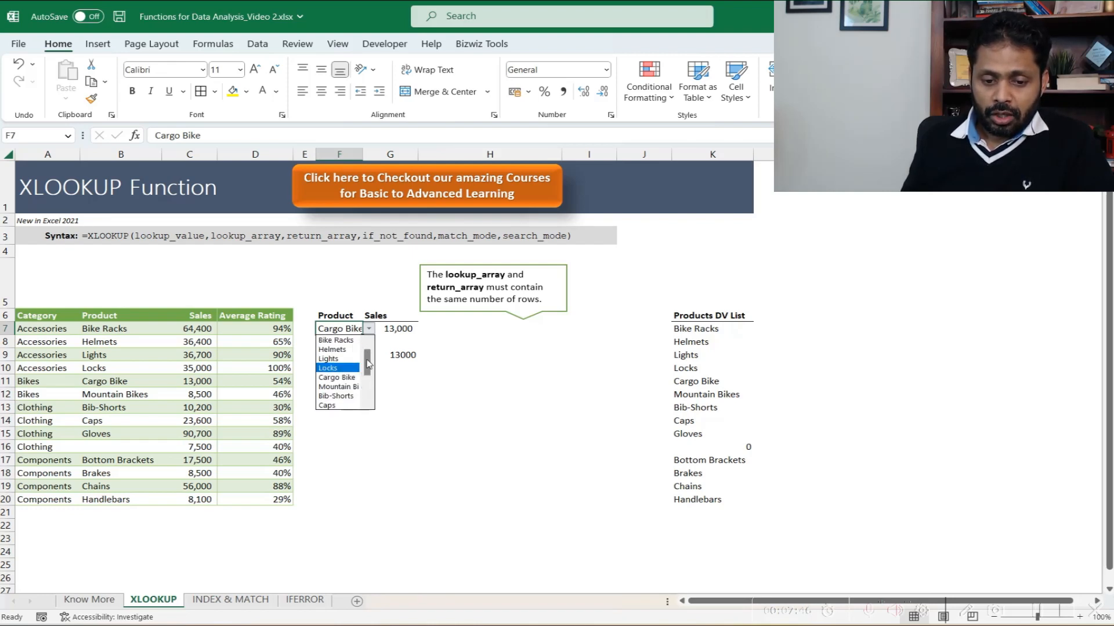
scroll(368, 357, down, 2)
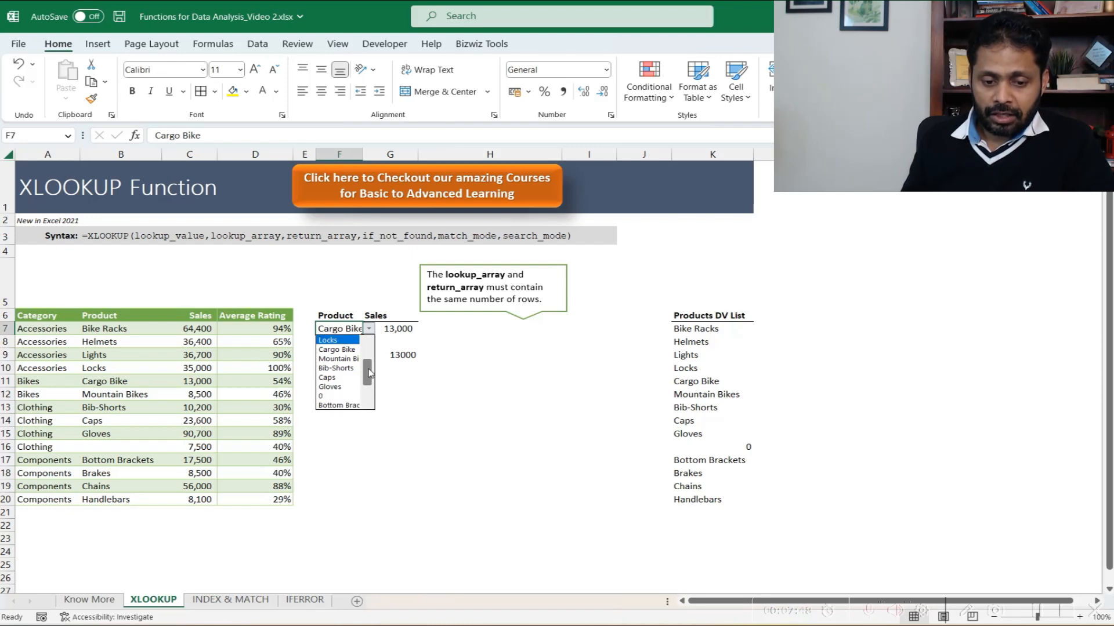
scroll(369, 372, up, 1)
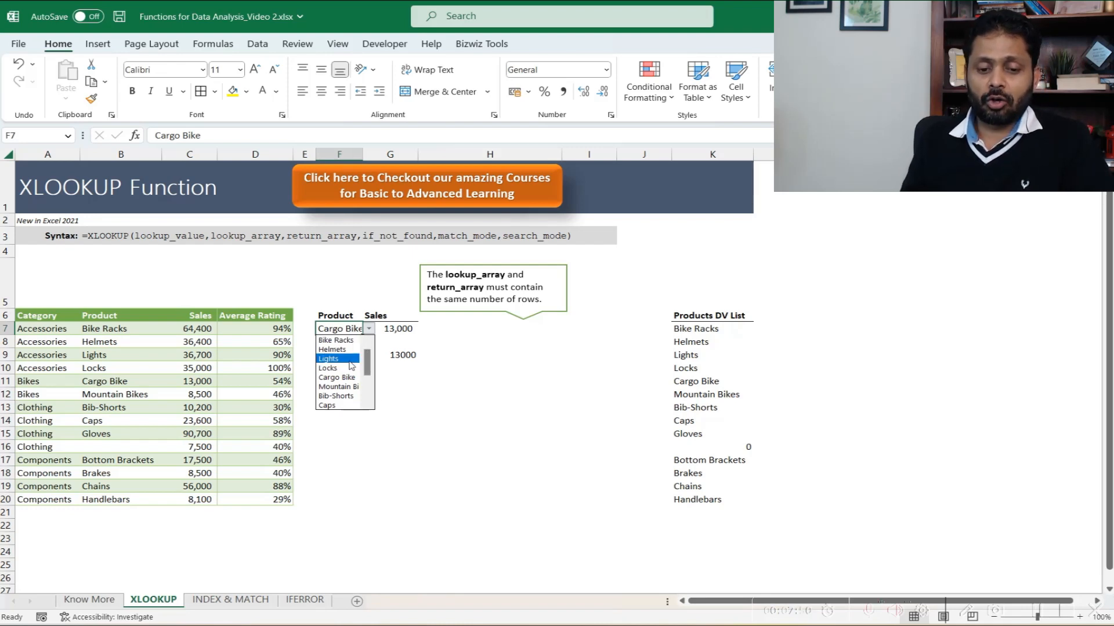
key(Escape)
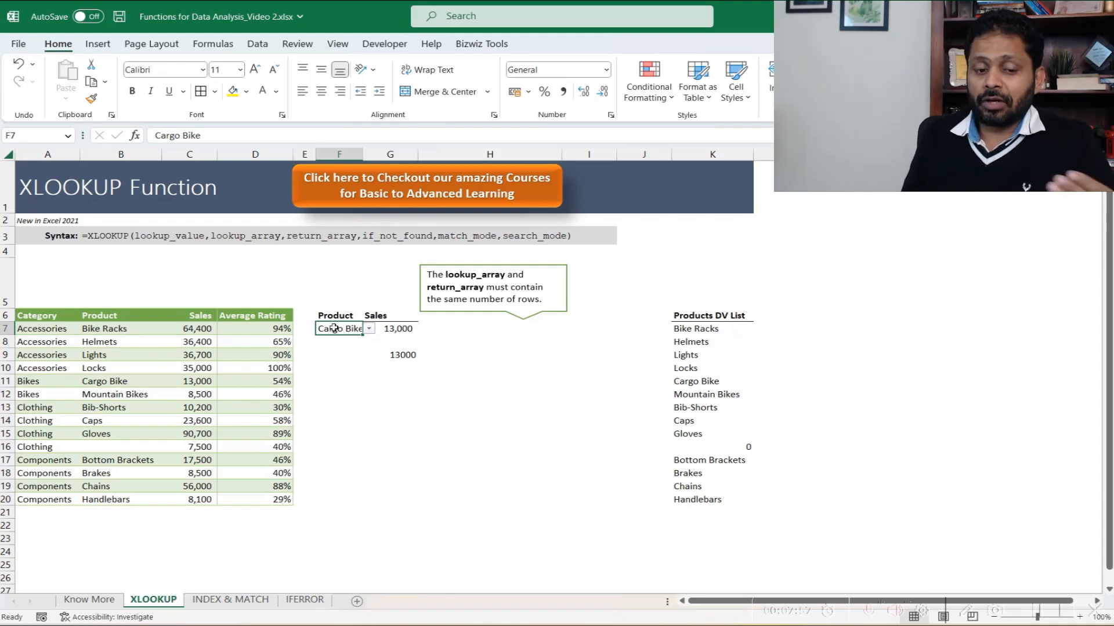
drag(107, 331, 116, 381)
click(390, 329)
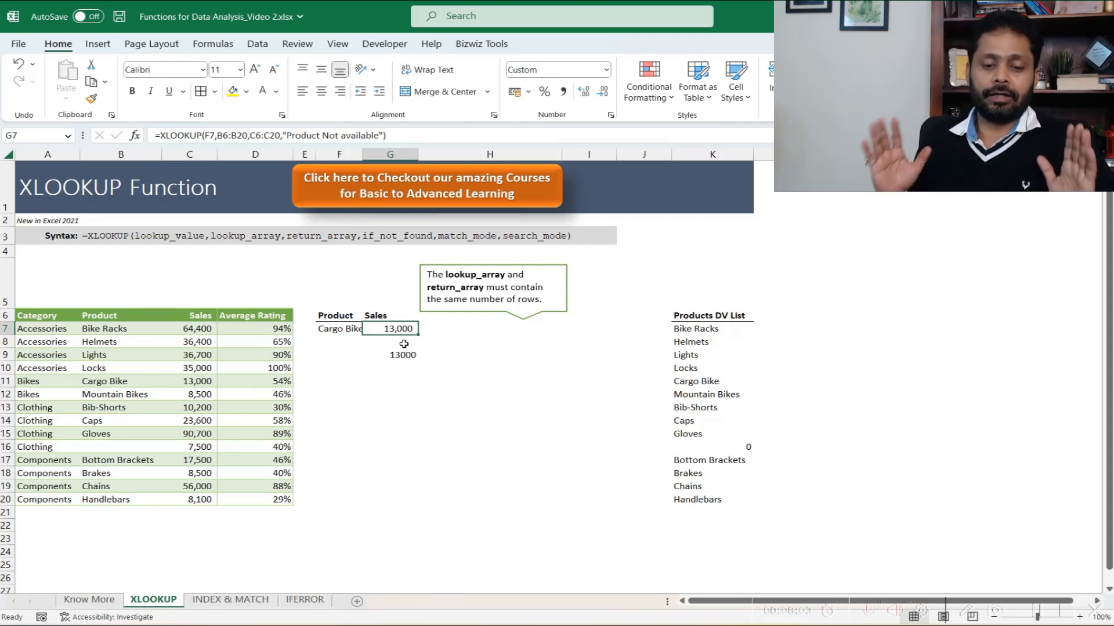
key(F2)
key(Left)
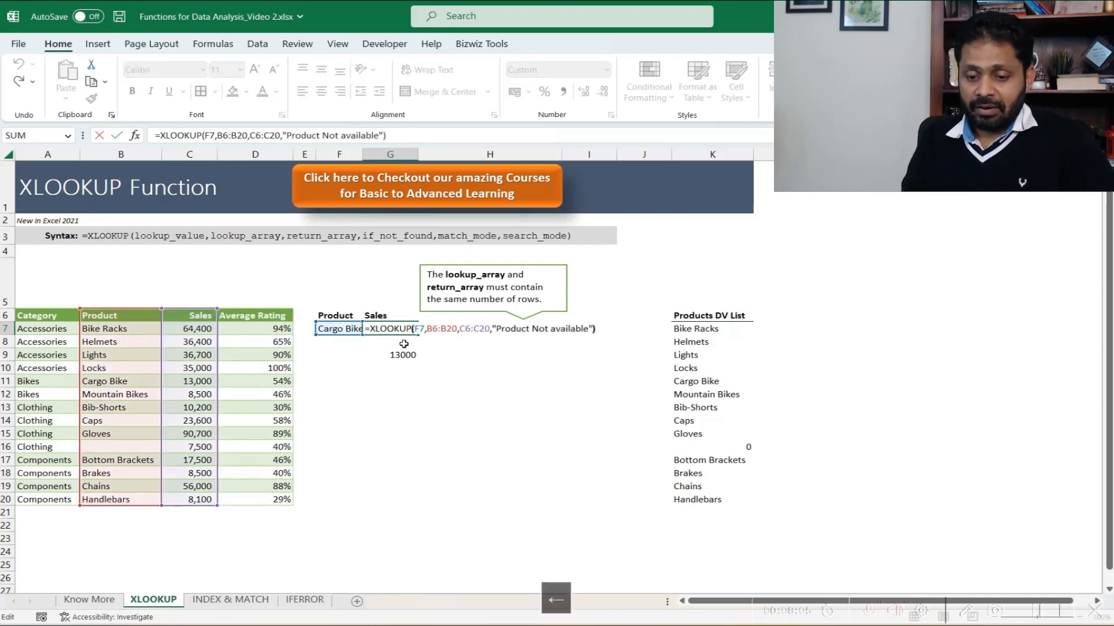
key(Left)
key(Left)
key(Left)
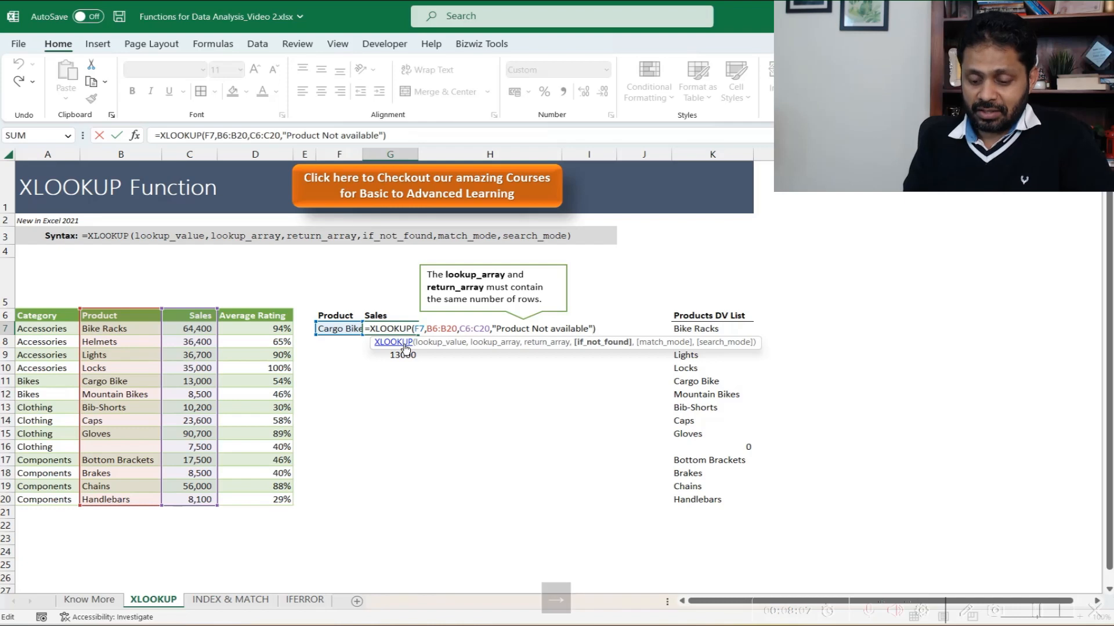
text(,)
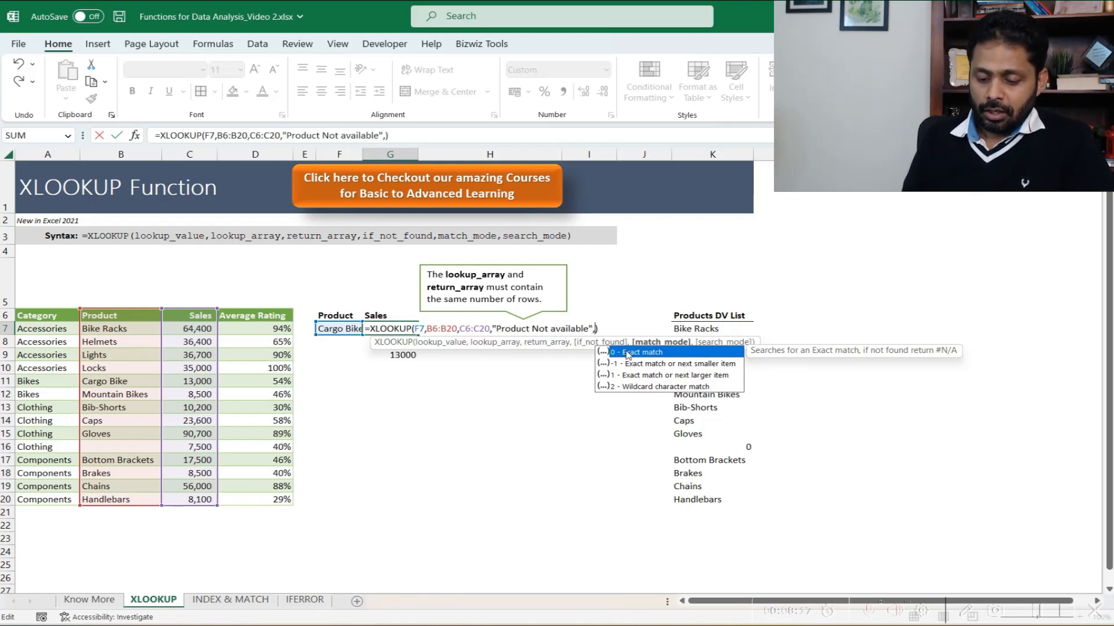
text(0,)
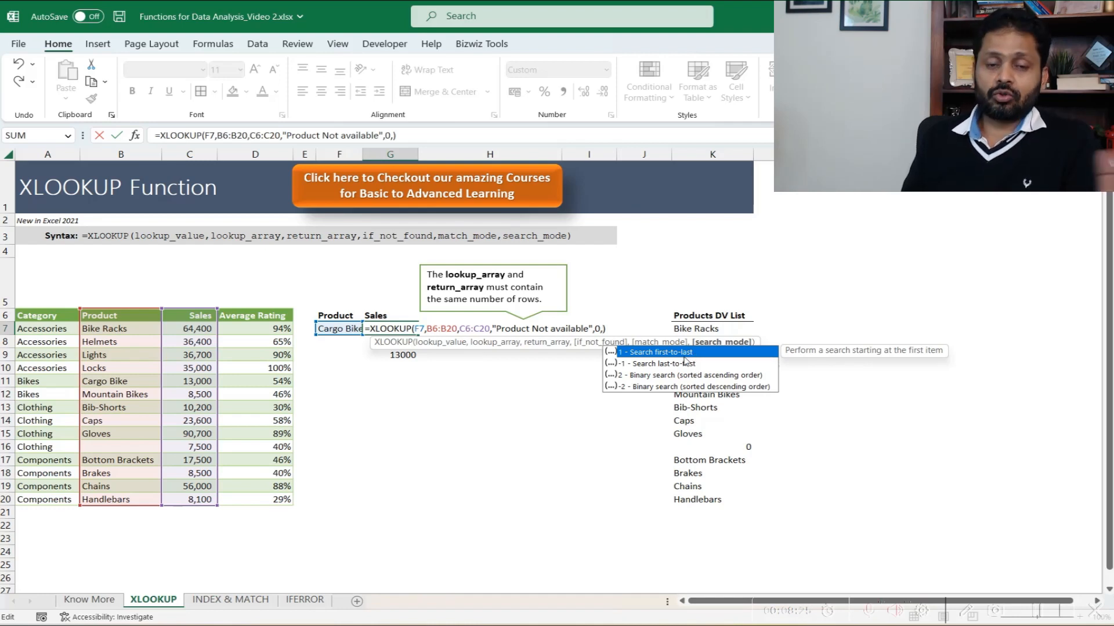
key(Escape)
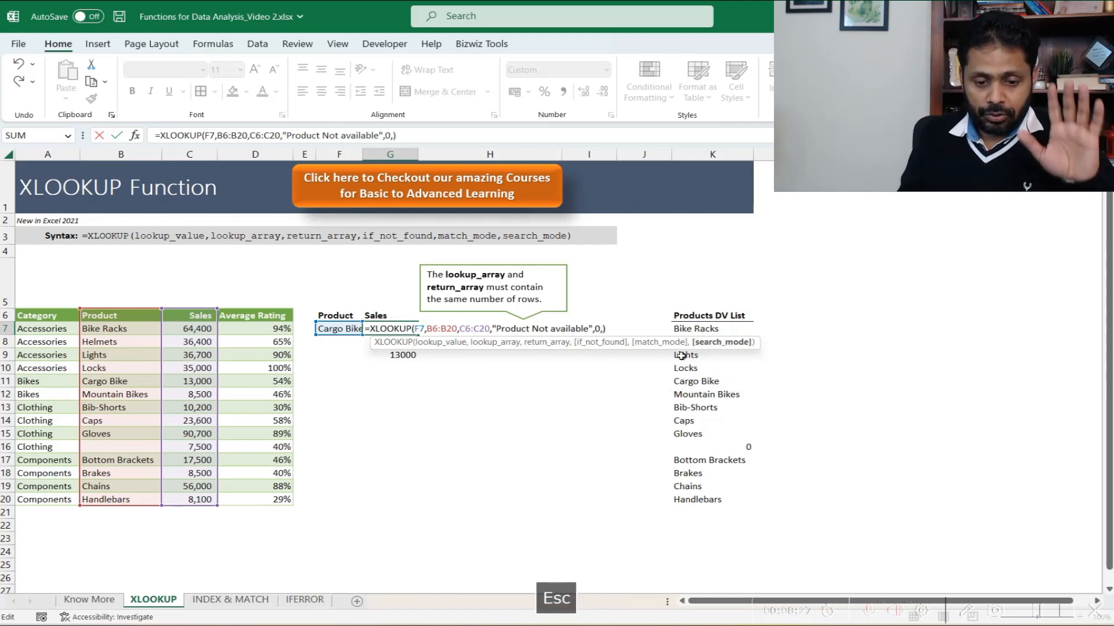
key(Escape)
Copy the Lights product name from B9 over Brakes in B18 to create a duplicate entry in the table.
key(Left)
key(Left)
key(Left)
key(Left)
key(Left)
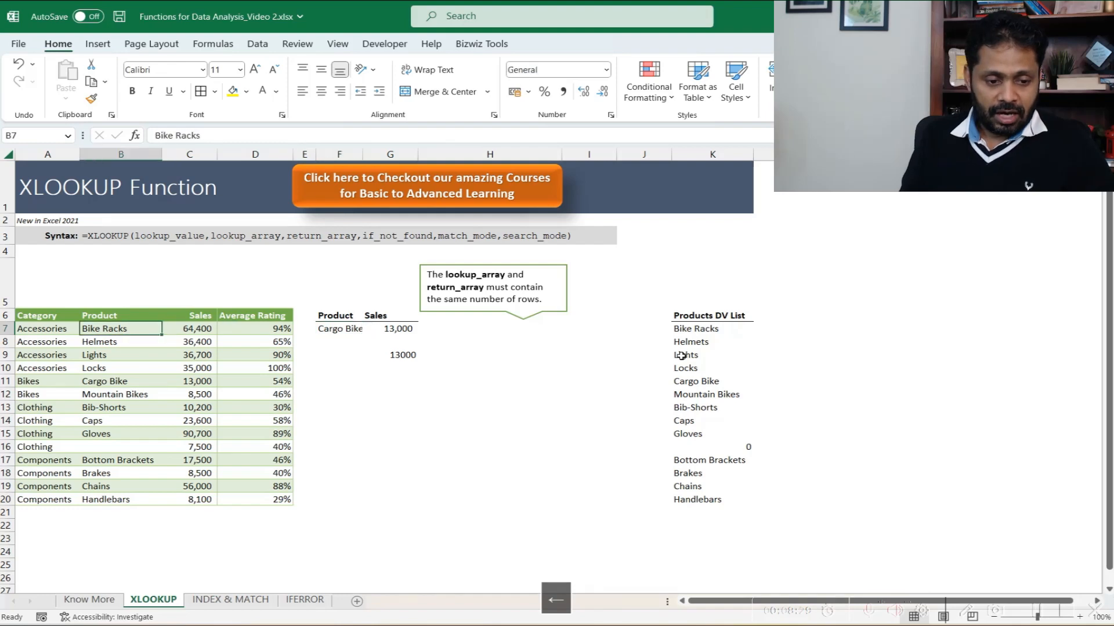
key(Down)
key(Down)
key(Down)
key(Up)
key(Right)
key(Left)
key(ctrl+c)
key(Down)
key(Down)
key(Down)
key(Down)
key(Down)
key(Down)
key(Down)
key(Down)
key(Down)
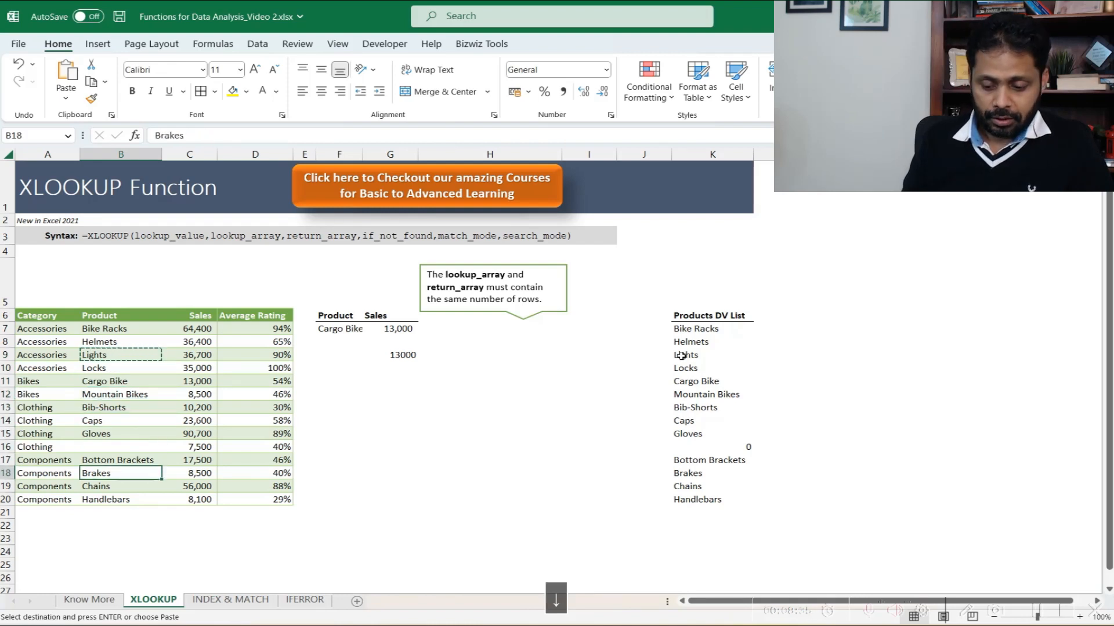
key(Return)
Compare the product and sales values of the two Lights rows, B9:C9 and B18:C18.
key(Up)
key(Up)
key(Up)
key(Up)
key(Up)
key(Up)
key(Up)
key(Up)
key(Up)
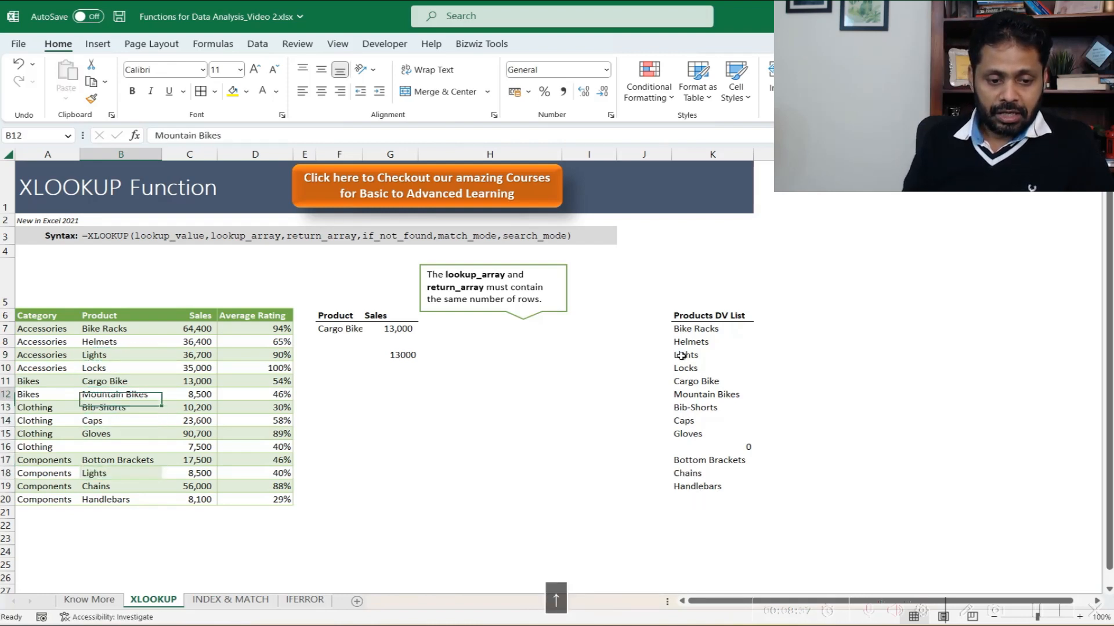
key(shift+Right)
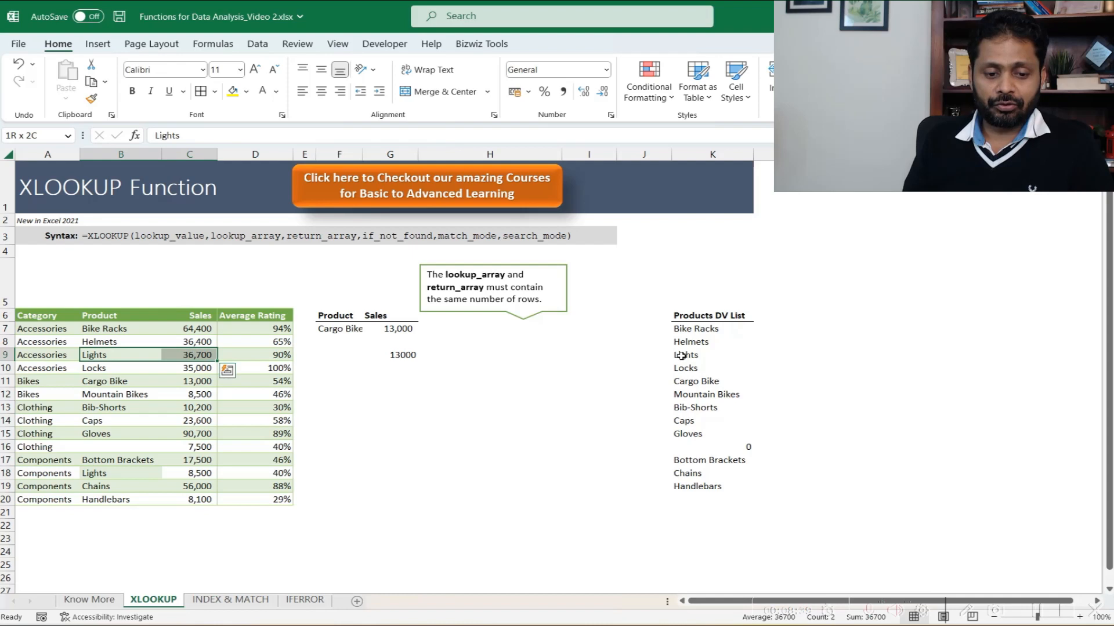
key(Down)
key(Down)
key(Down)
key(Down)
key(Down)
key(Down)
key(Down)
key(Down)
key(Down)
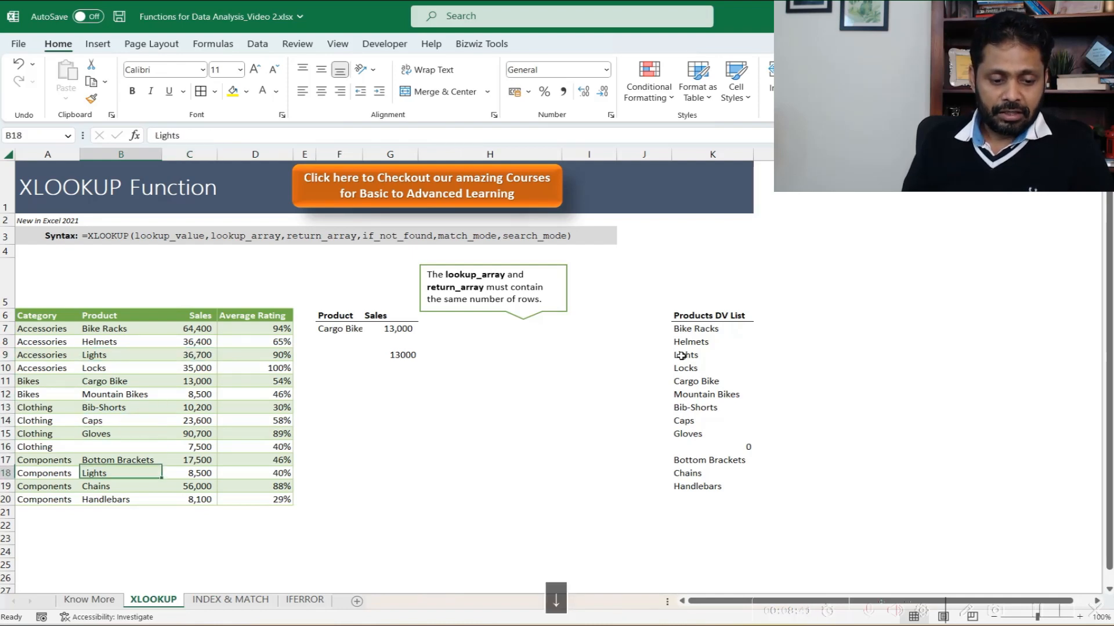
key(shift+Right)
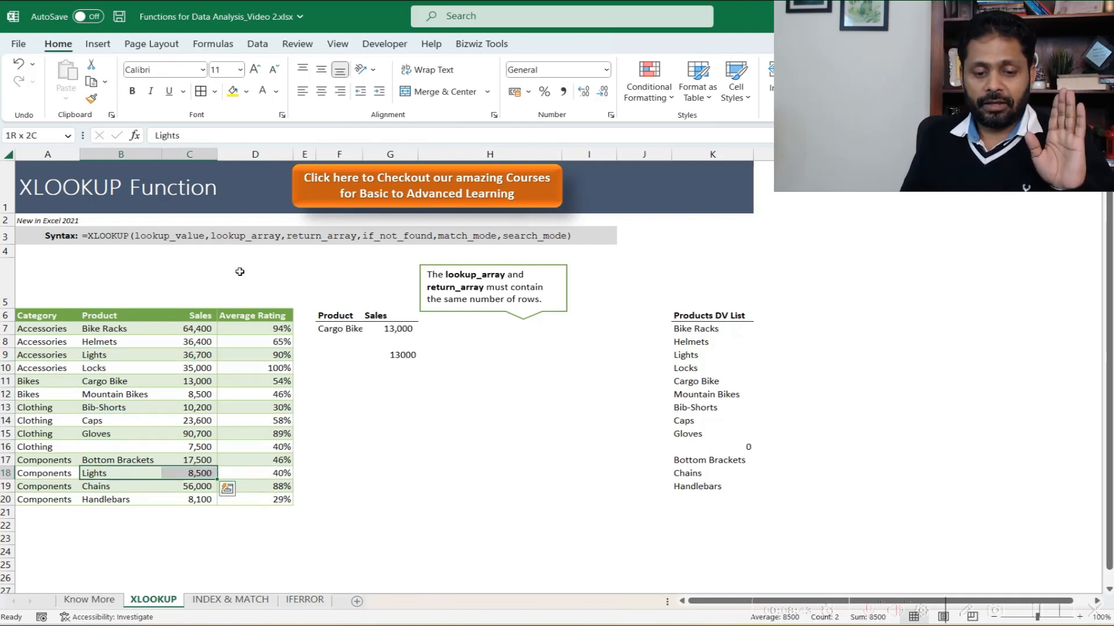
Set the lookup product in F7 to Lights and check the XLOOKUP and VLOOKUP results against the first Lights row.
click(341, 328)
click(368, 328)
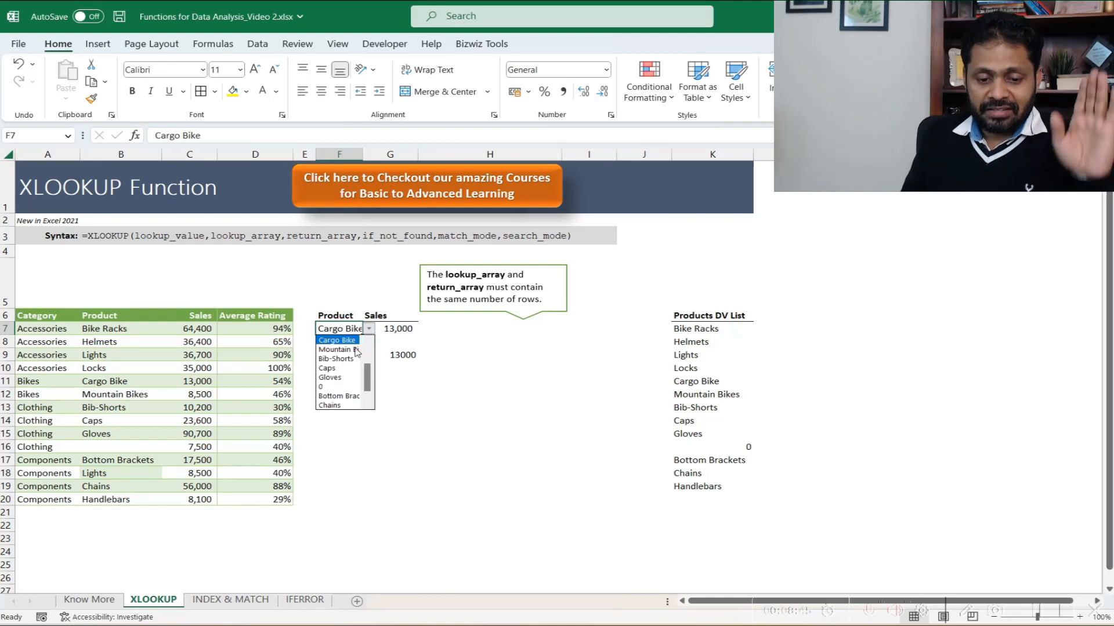
scroll(371, 374, up, 2)
click(336, 359)
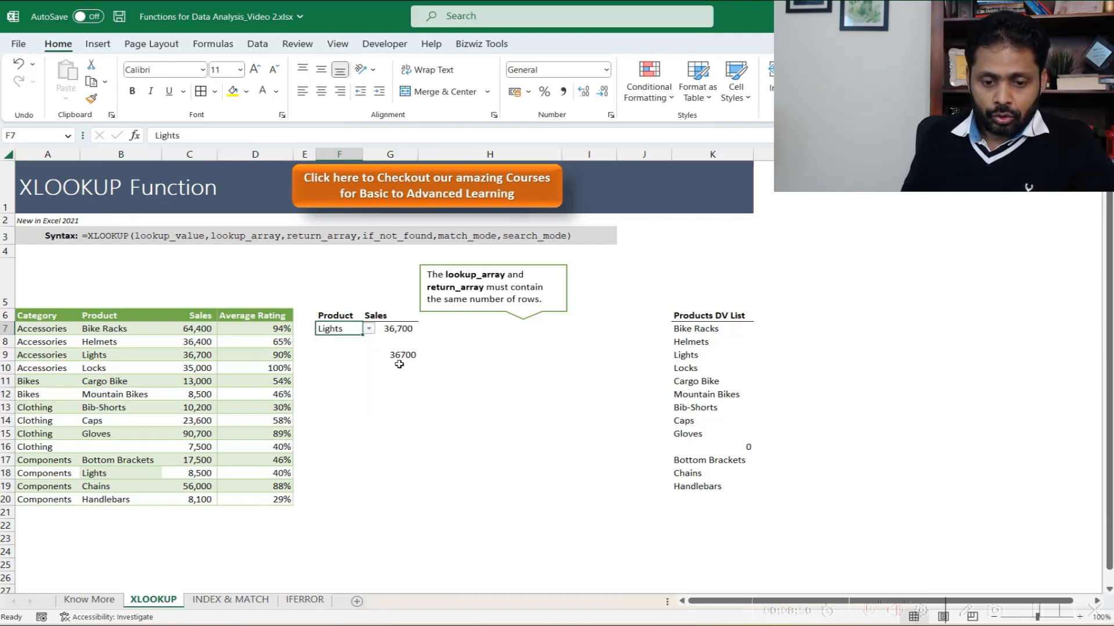
click(396, 328)
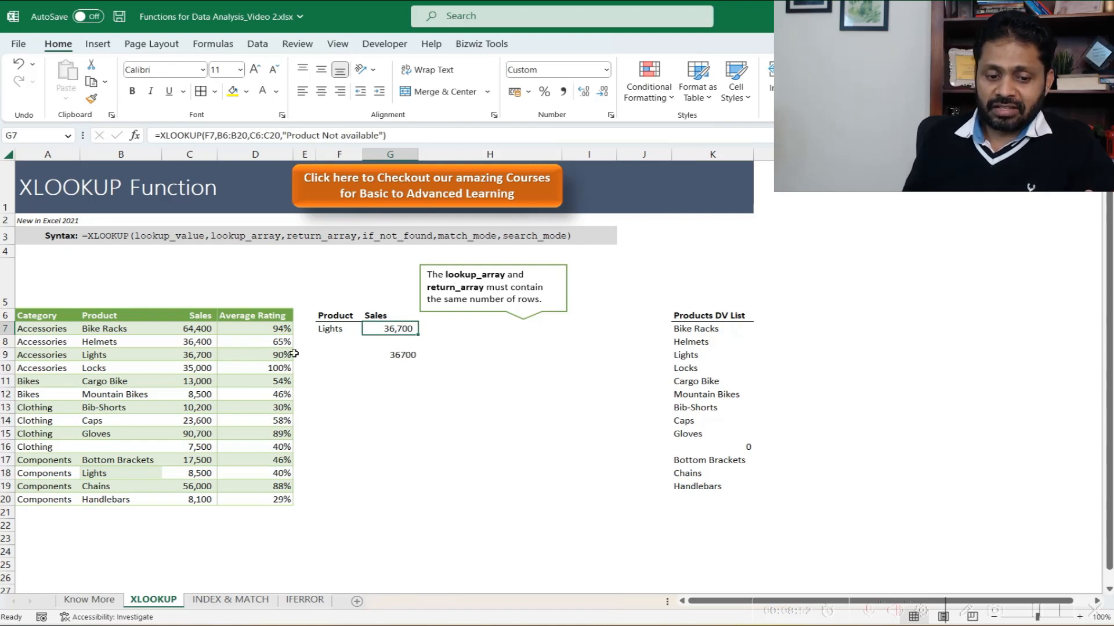
click(197, 355)
click(409, 356)
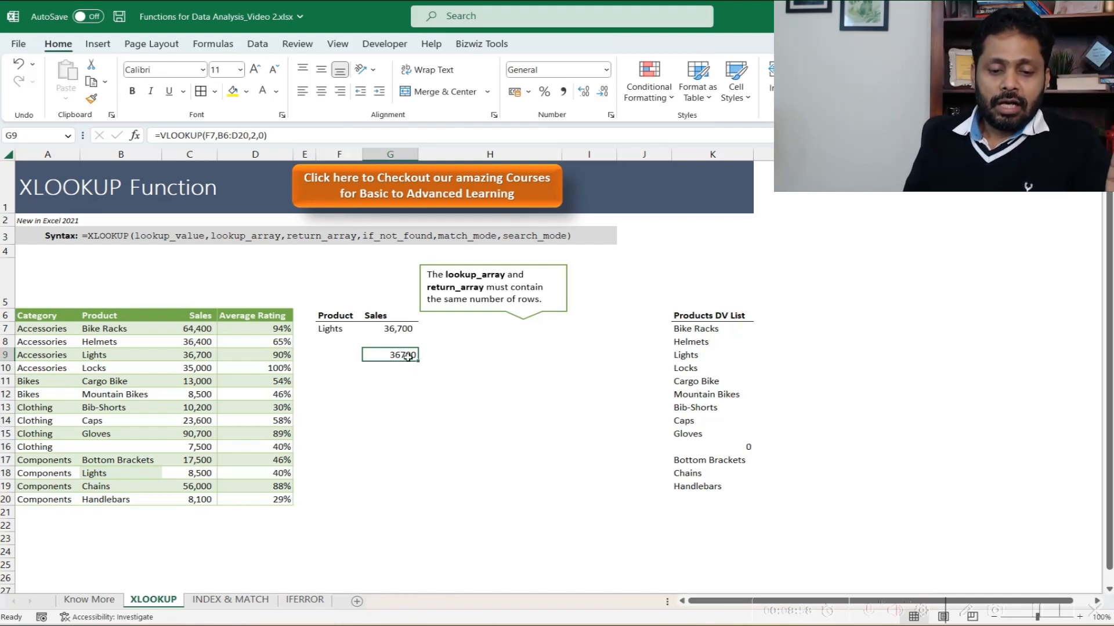
Add match mode 0 and search mode -1 to the XLOOKUP in G7, and check its result against the Lights entry in row 18.
key(Up)
key(Up)
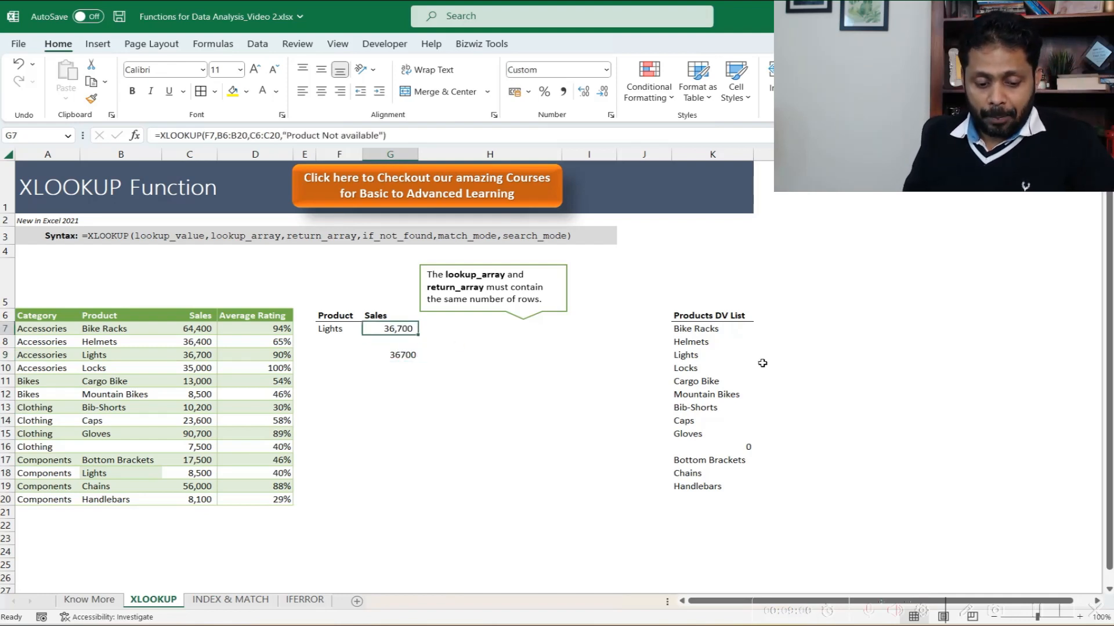
key(F2)
key(Left)
key(Left)
key(Right)
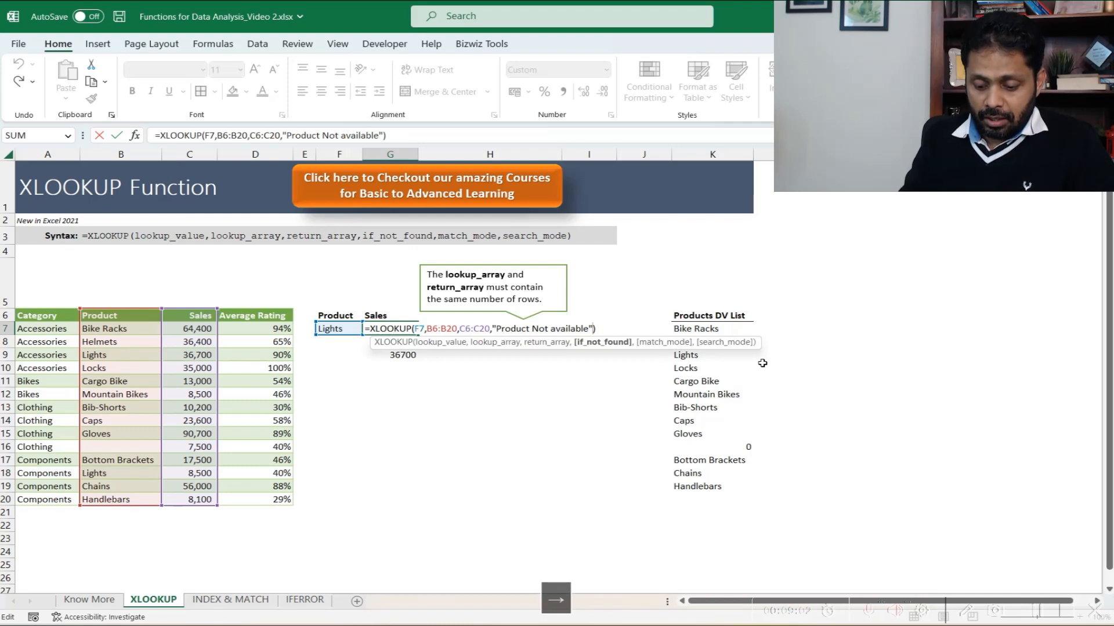
text(,)
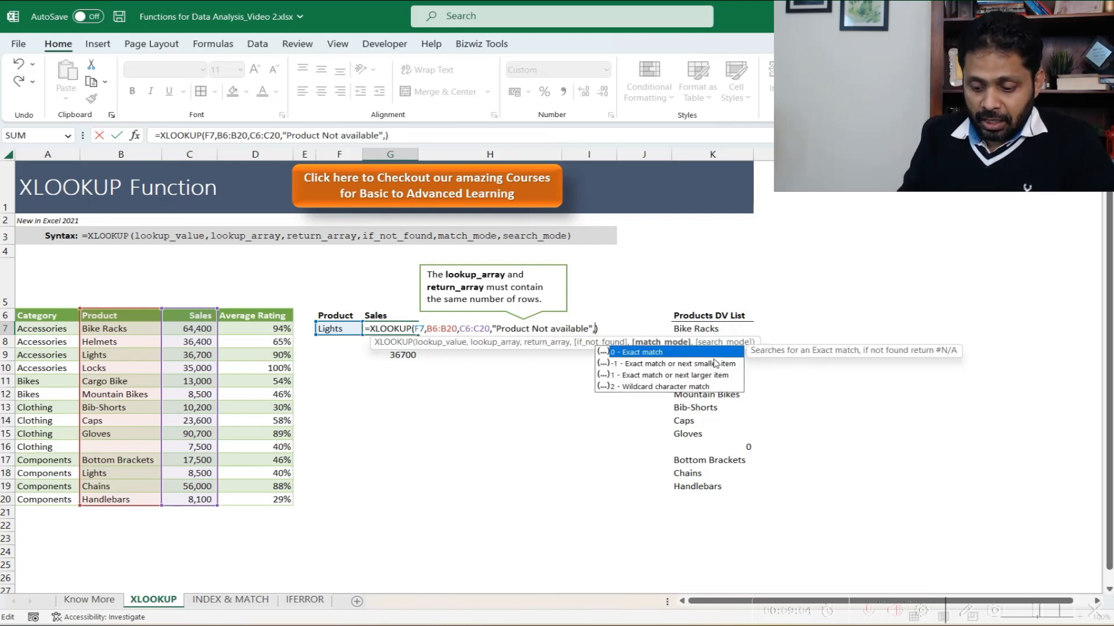
text(0,)
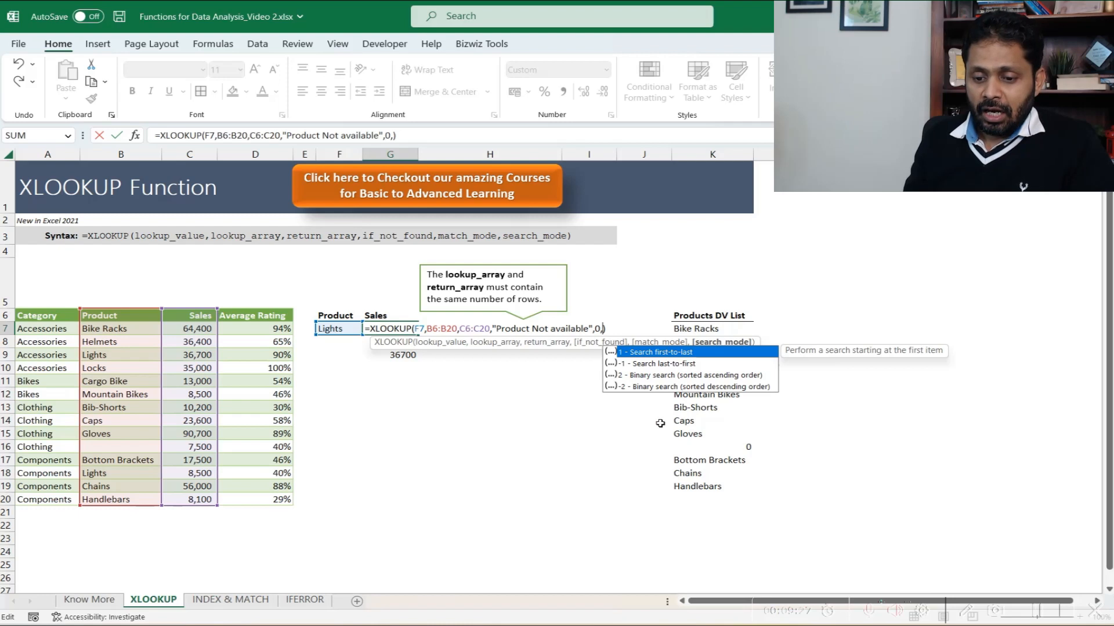
click(622, 369)
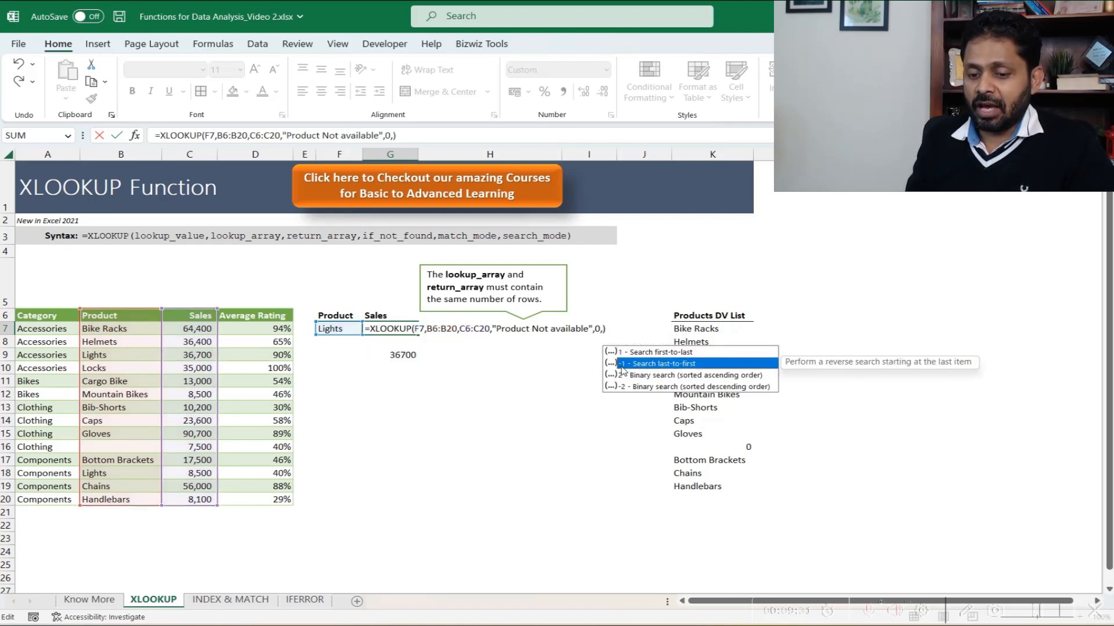
click(603, 331)
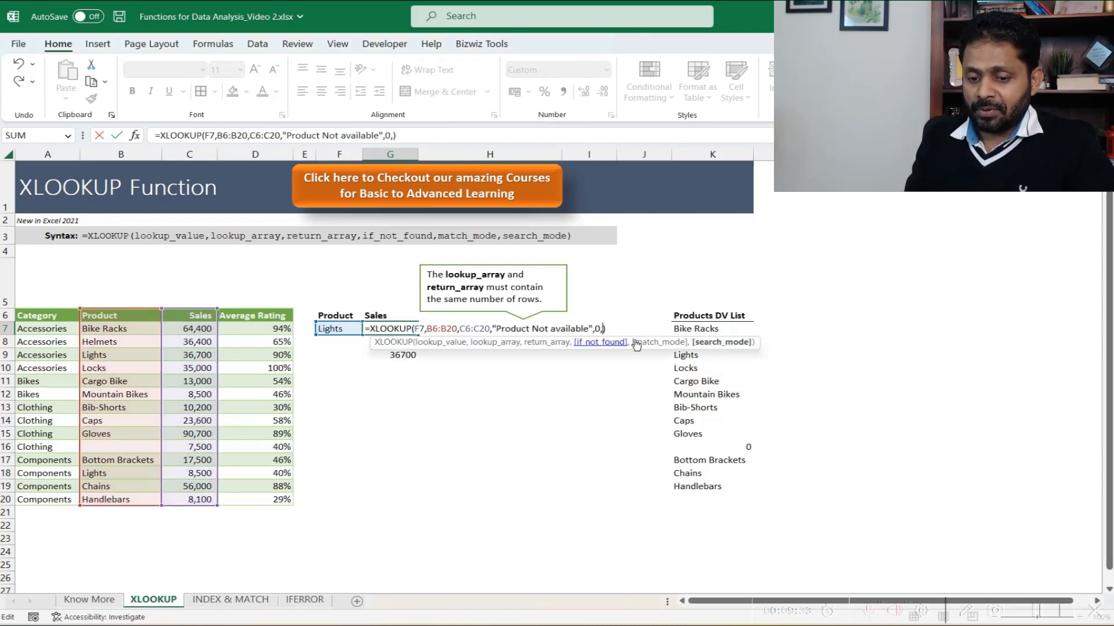
text(-1)
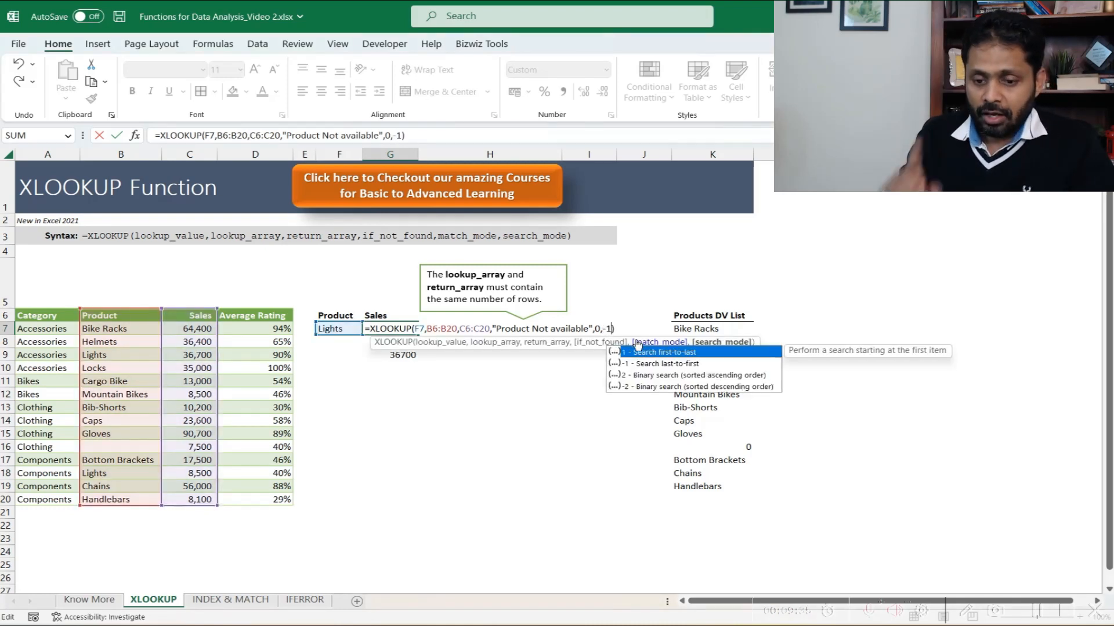
key(ctrl+Return)
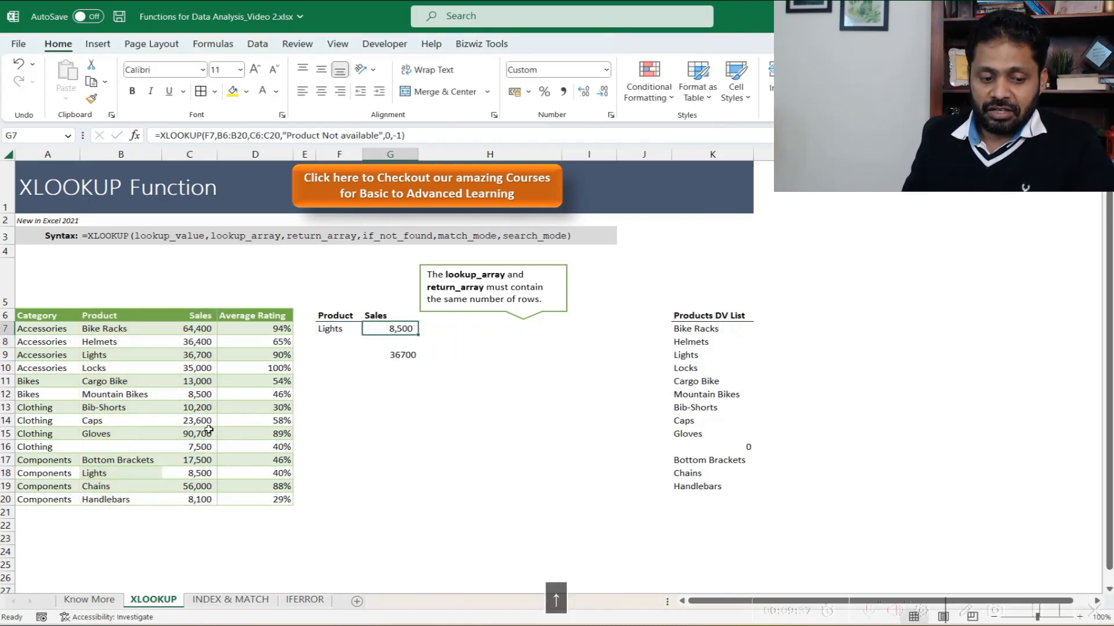
click(97, 475)
click(202, 474)
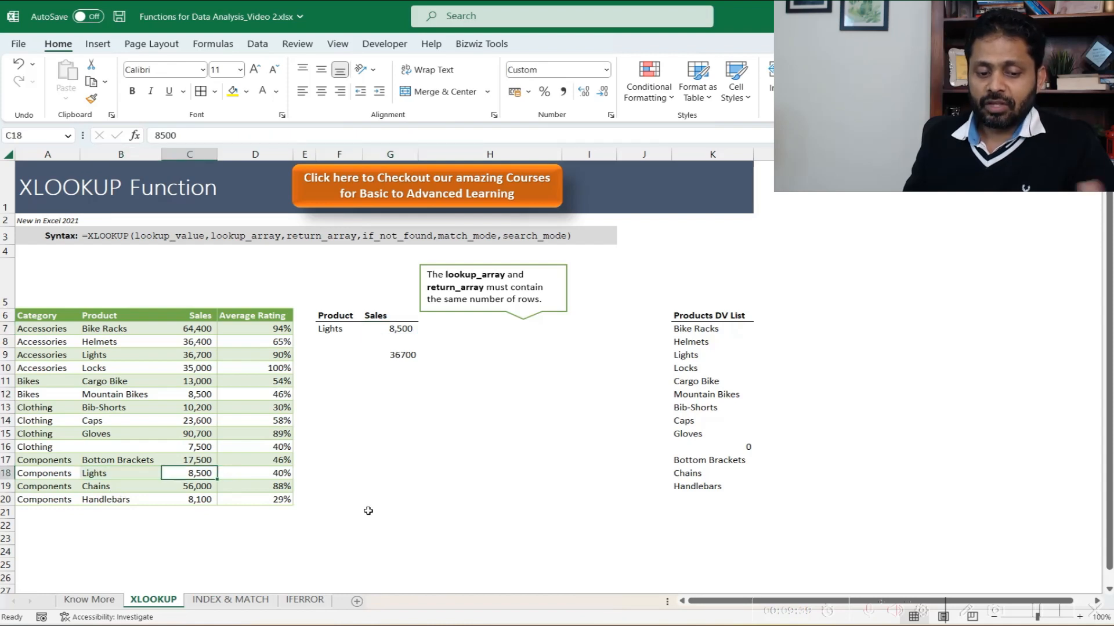
Compare the arguments of the XLOOKUP formula in G7 with those of the VLOOKUP formula in G9.
click(400, 329)
click(413, 355)
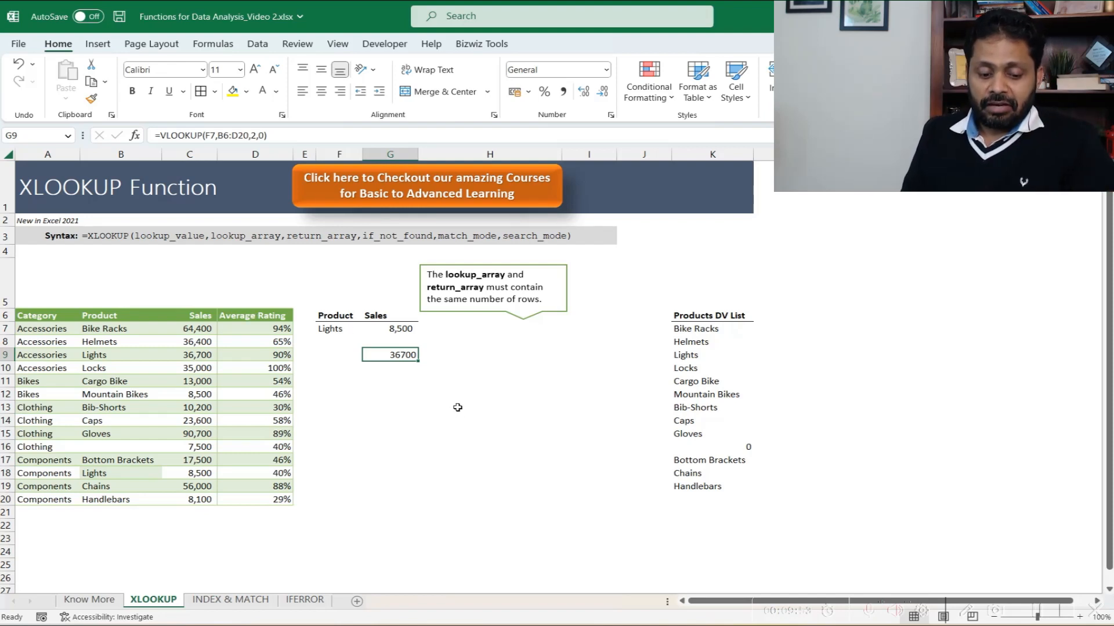
key(F2)
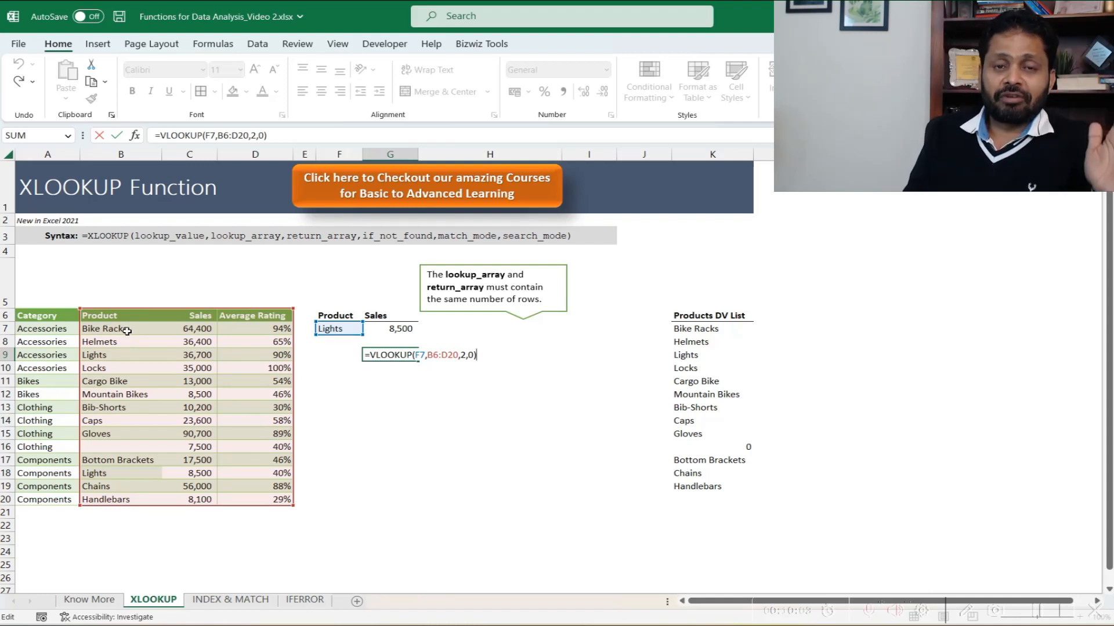
key(Escape)
click(386, 329)
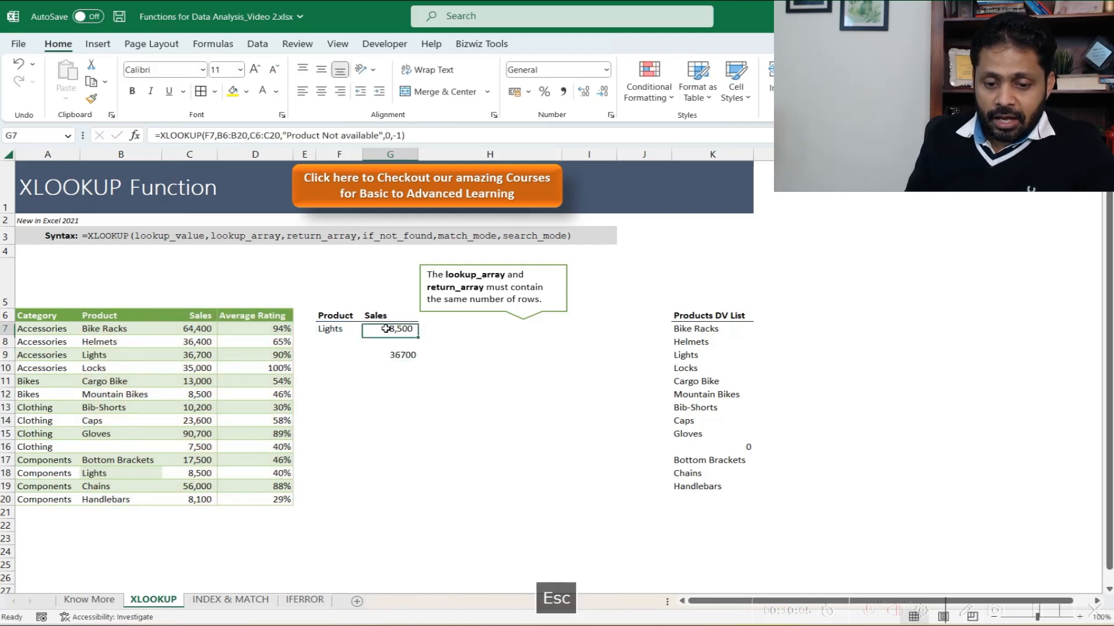
key(F1)
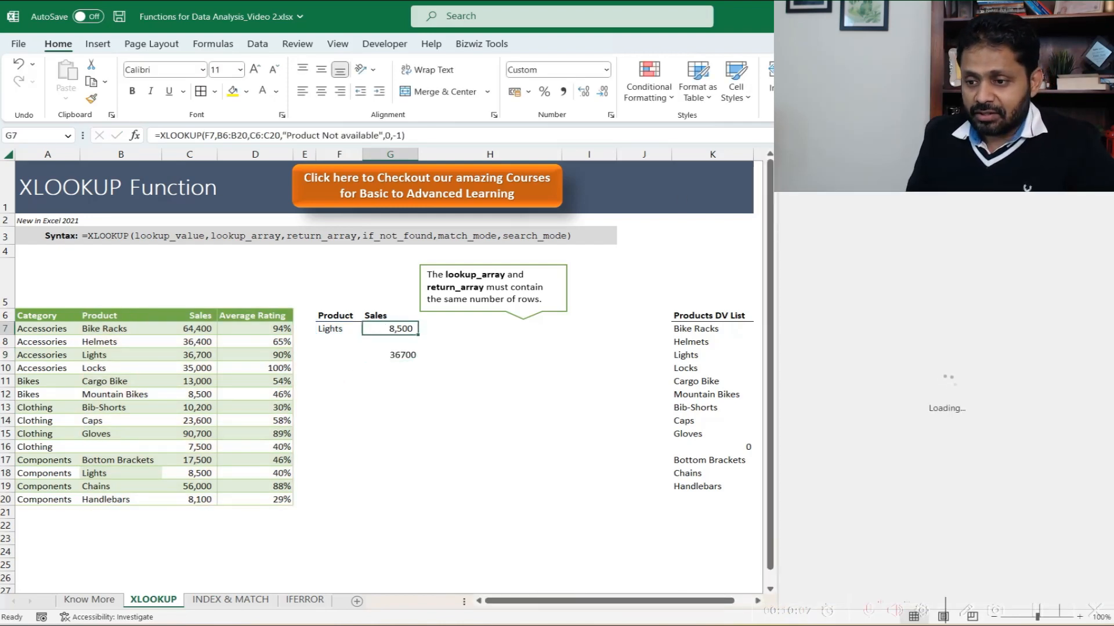
click(1098, 163)
key(F2)
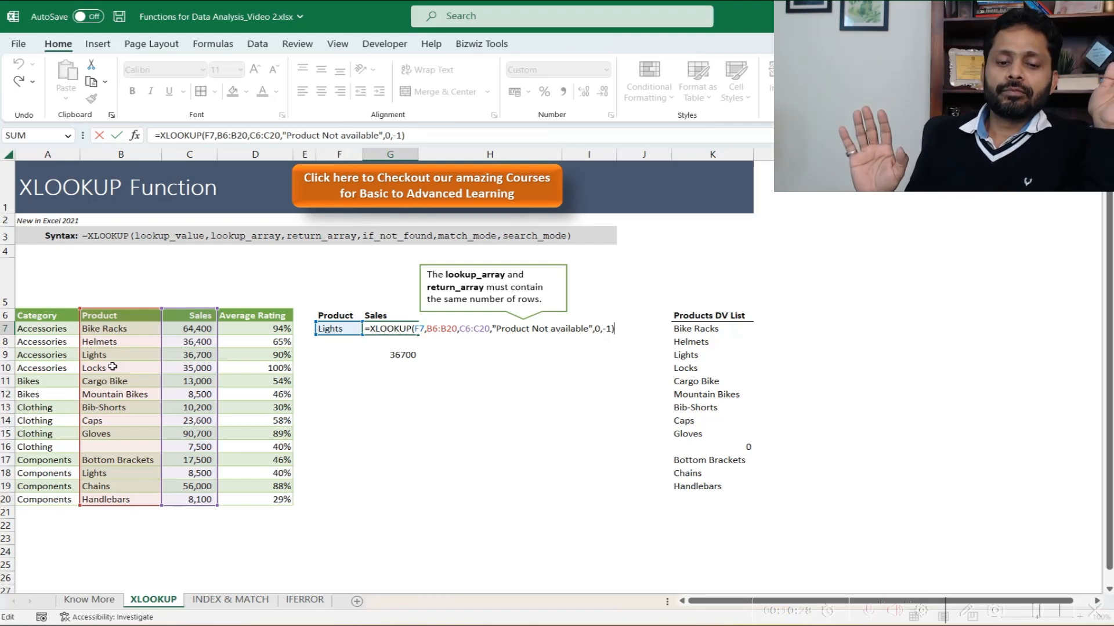
key(Escape)
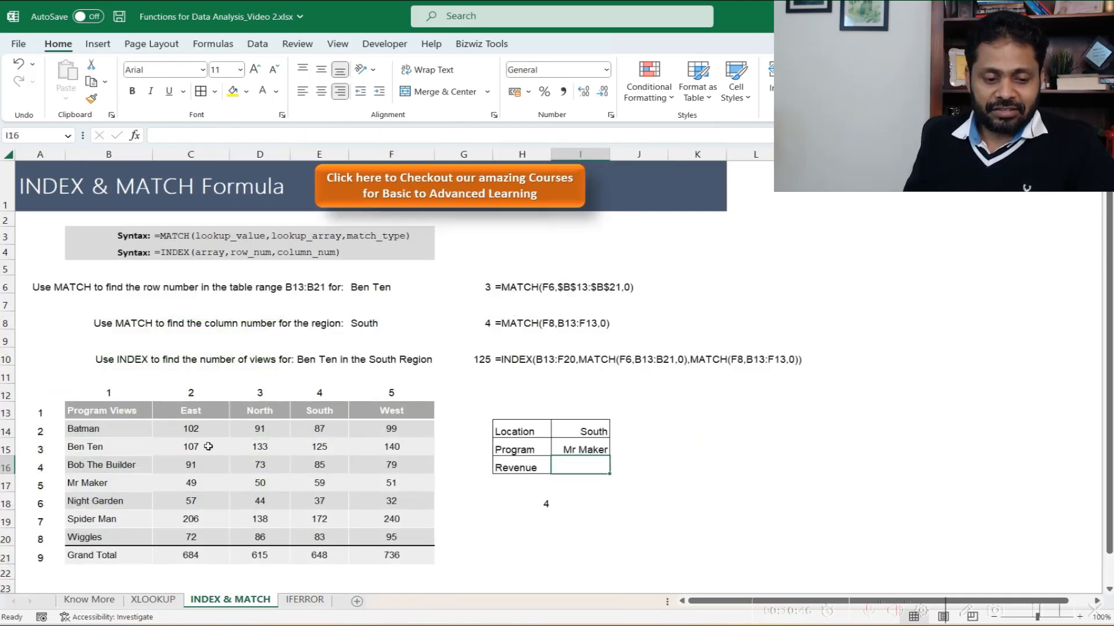
On the INDEX & MATCH sheet, examine the program names, region headers, view figures and Grand Total row of the Program Views table.
click(128, 430)
click(124, 411)
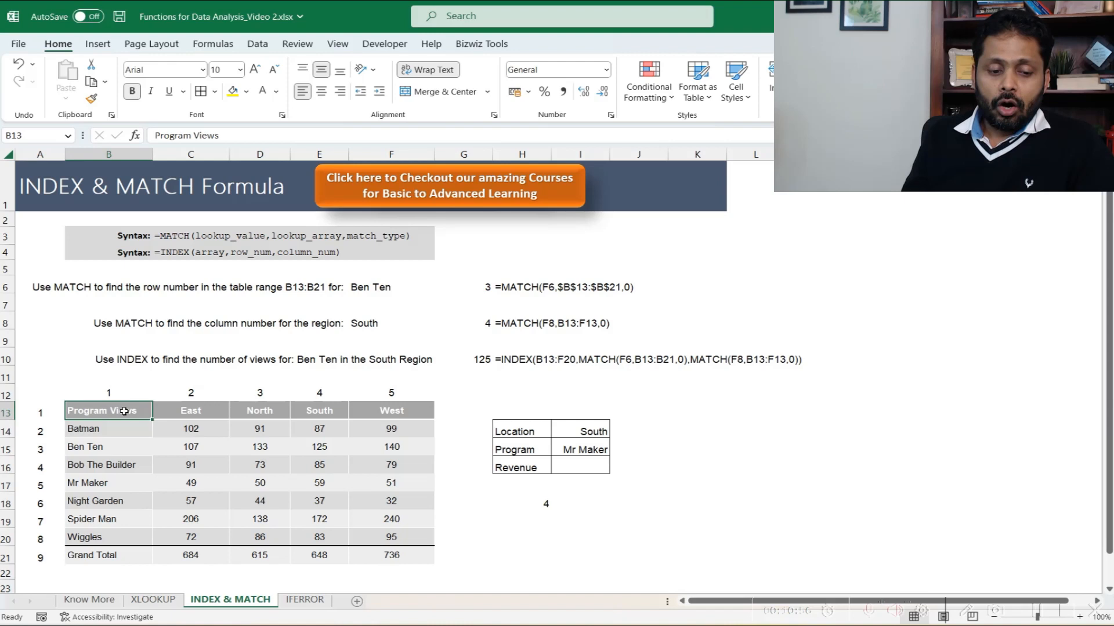
drag(117, 428, 122, 538)
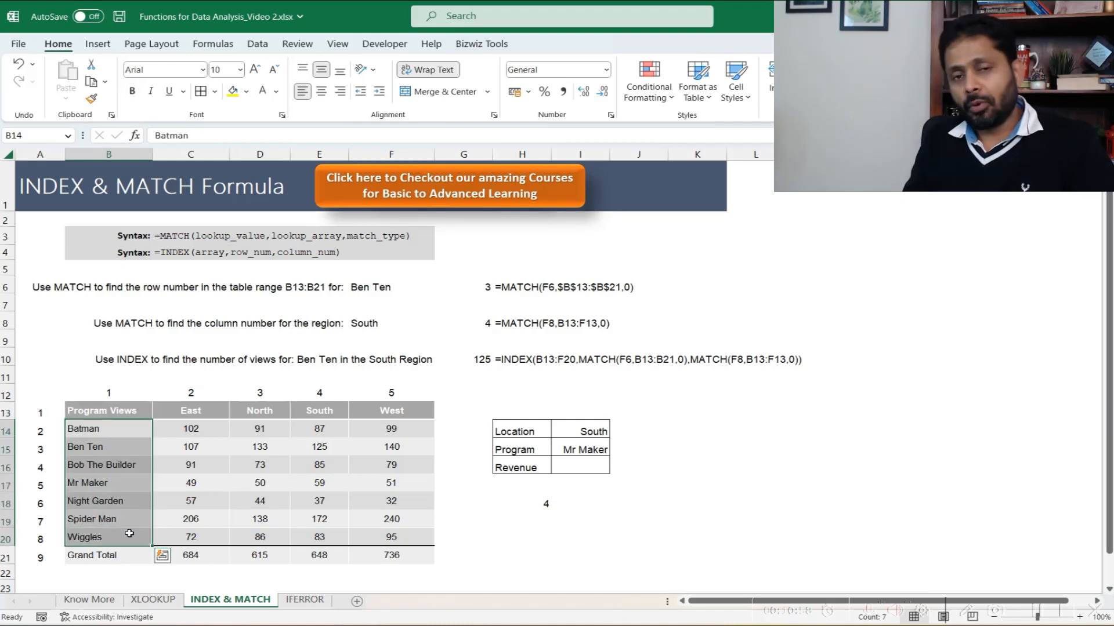
click(208, 416)
click(260, 410)
click(319, 411)
click(389, 411)
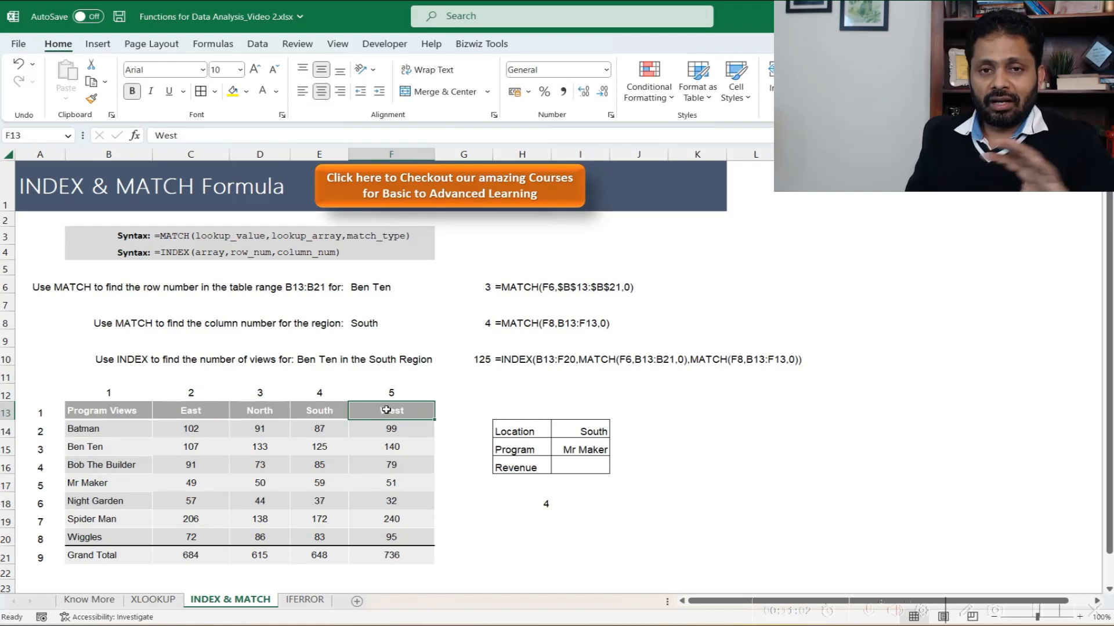
drag(210, 431, 387, 529)
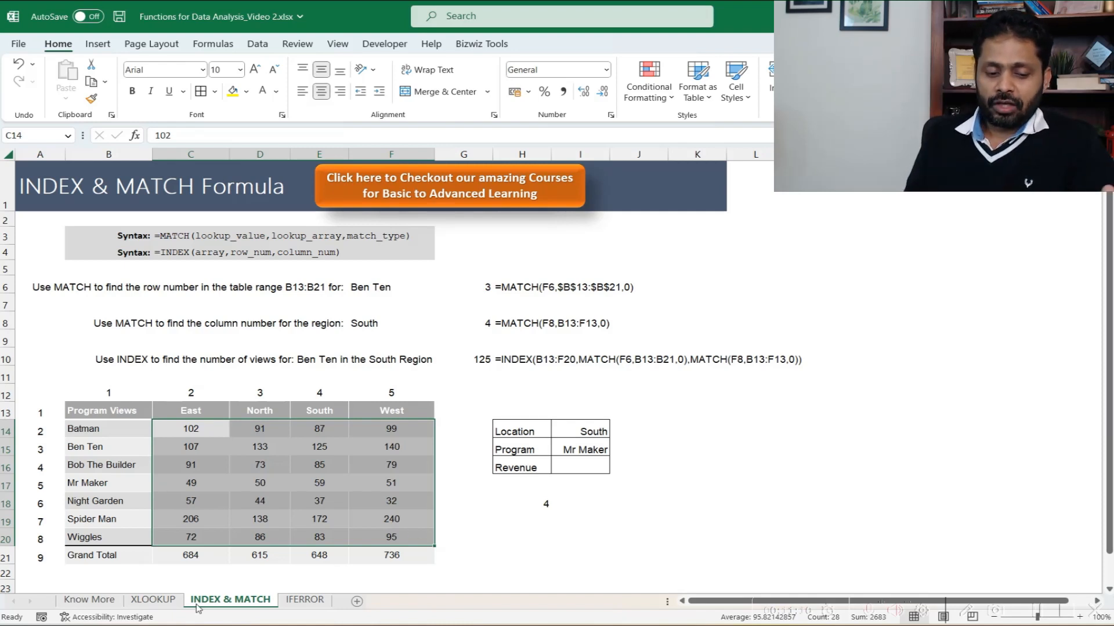
click(178, 557)
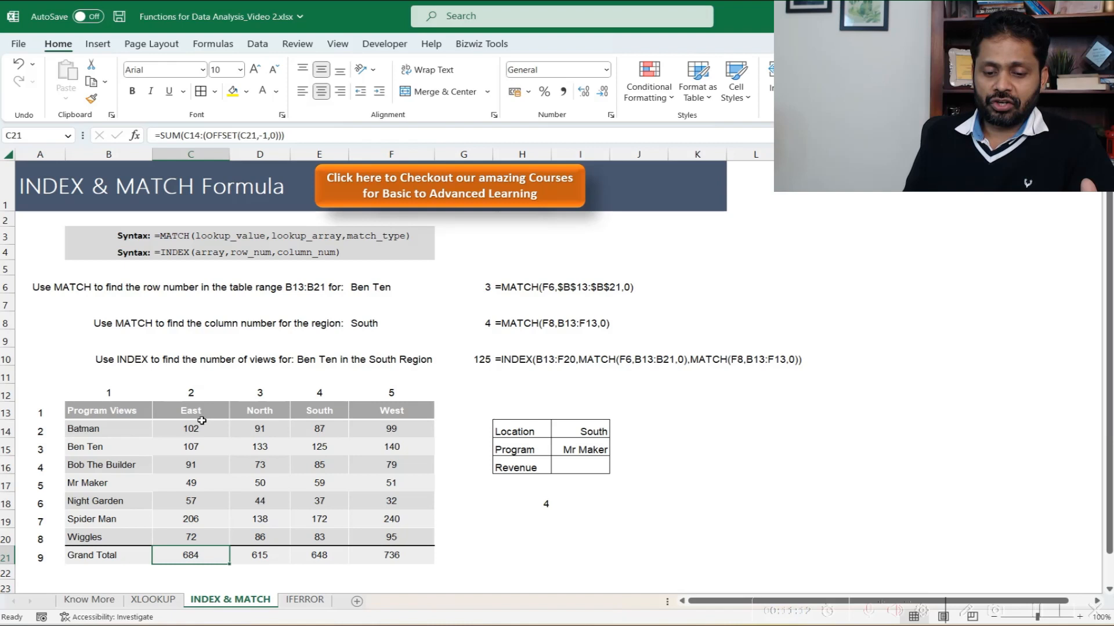
Review the Location, Program and Revenue cells in I14:I16 against the region headers in C13:F13.
click(582, 432)
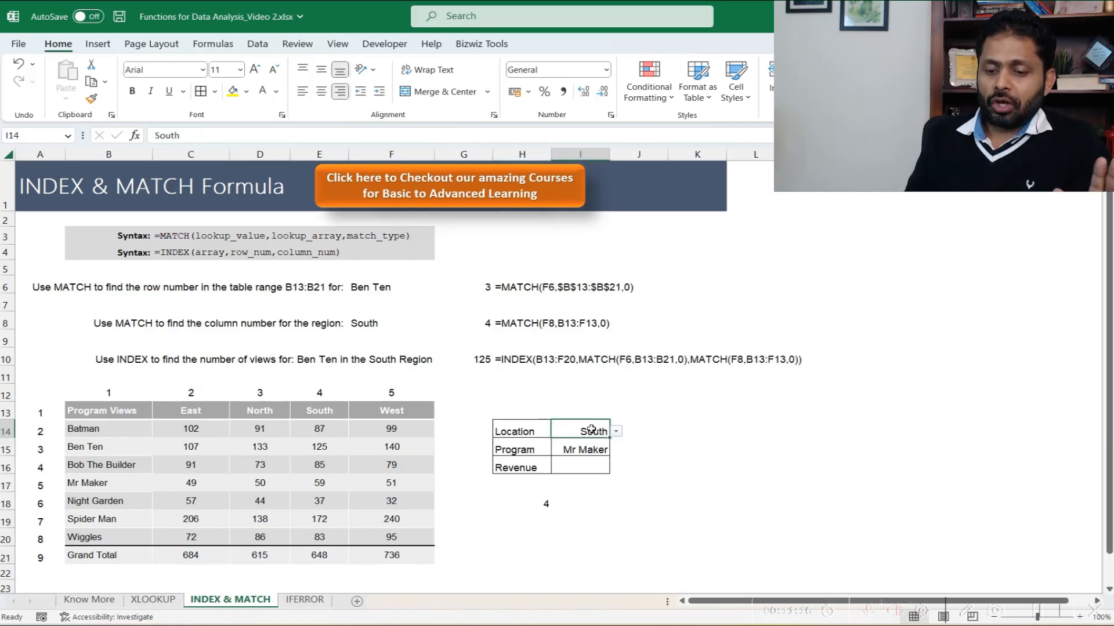
drag(221, 413, 368, 413)
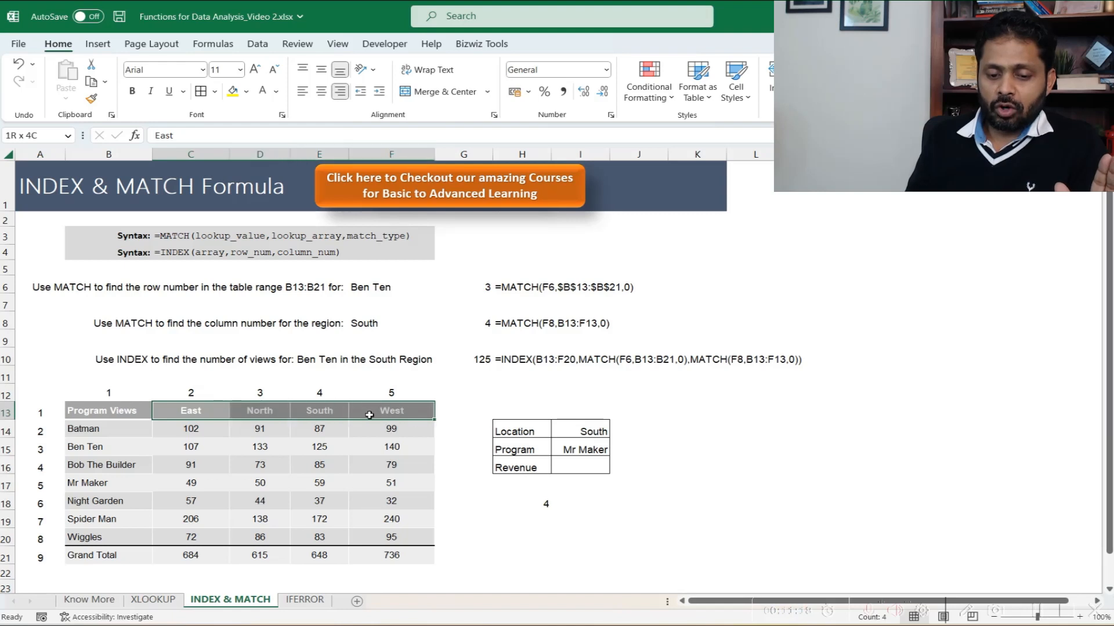
click(584, 448)
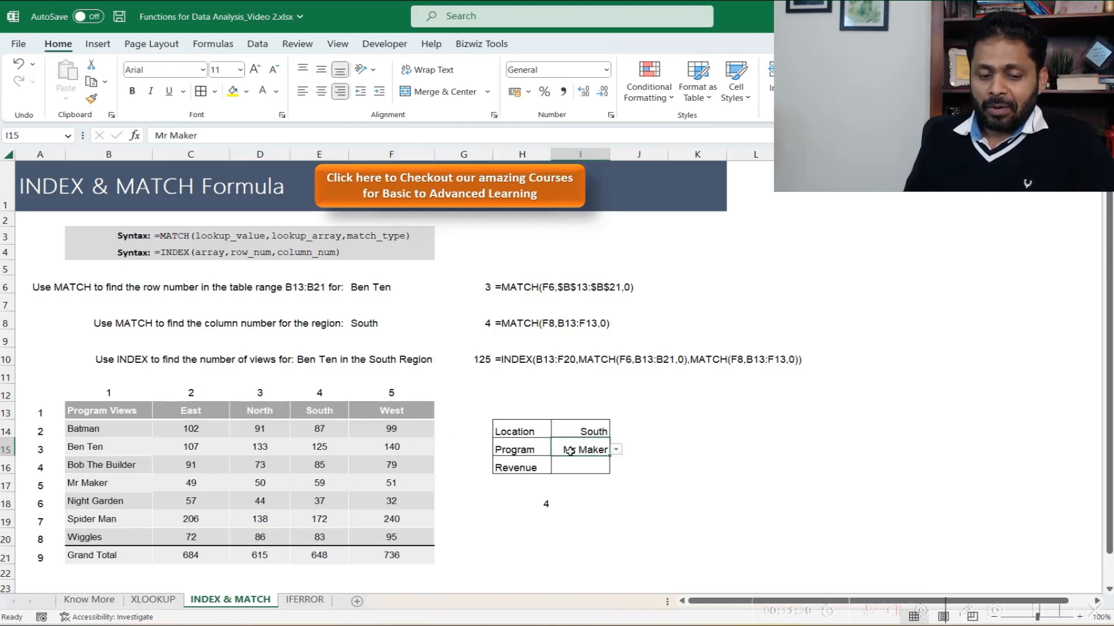
click(580, 467)
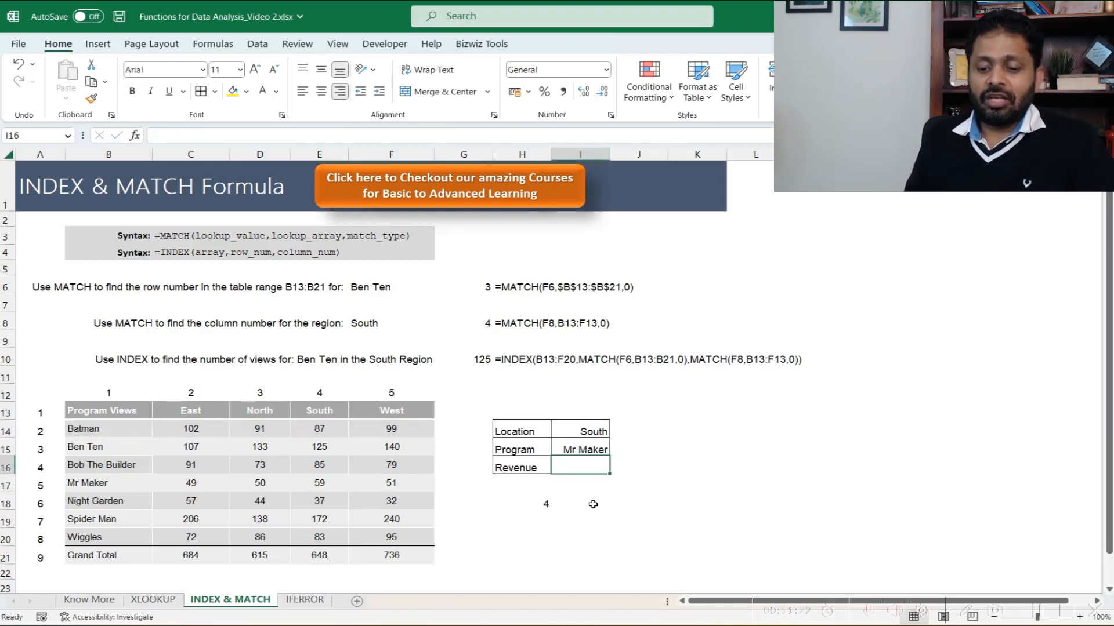
Trace the South column and the Mr Maker row to their intersection in E17, the figure needed for Revenue in I16.
click(592, 450)
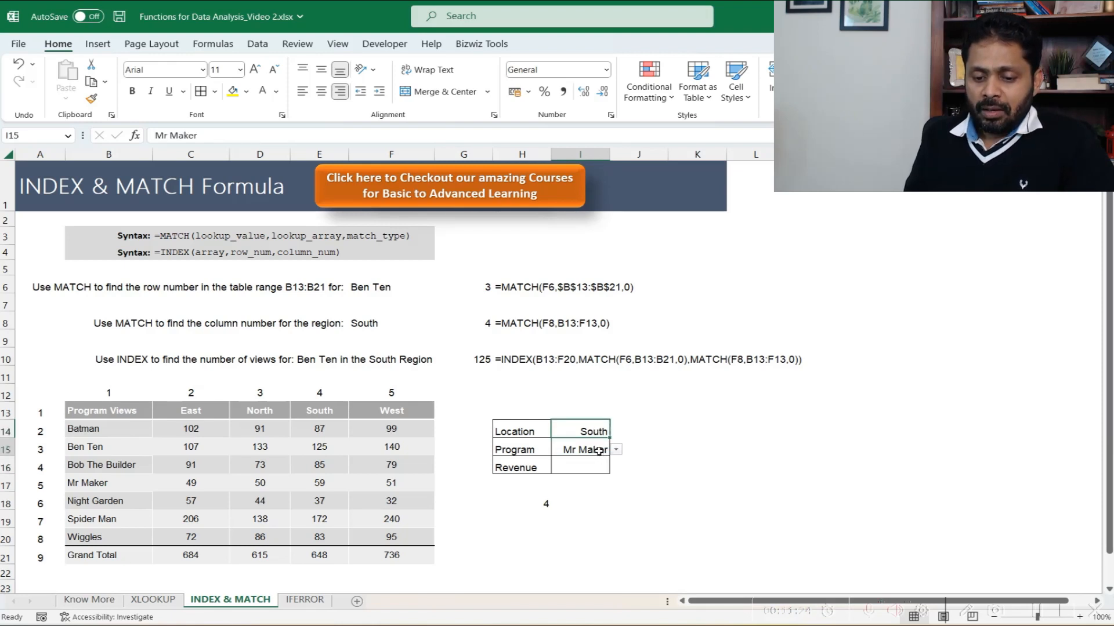
click(319, 410)
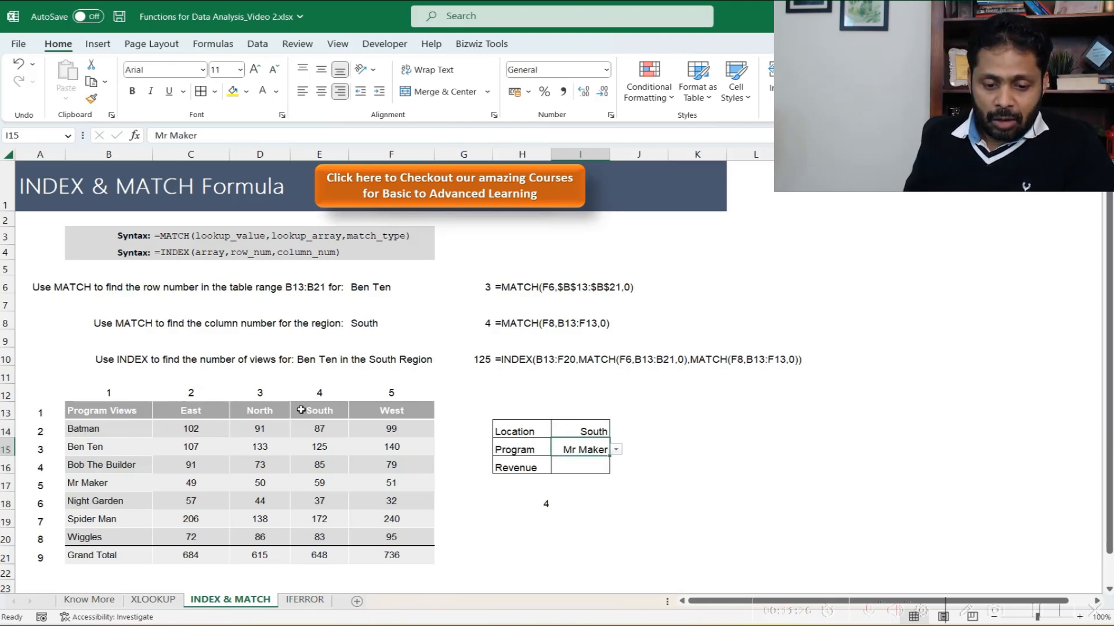
click(93, 486)
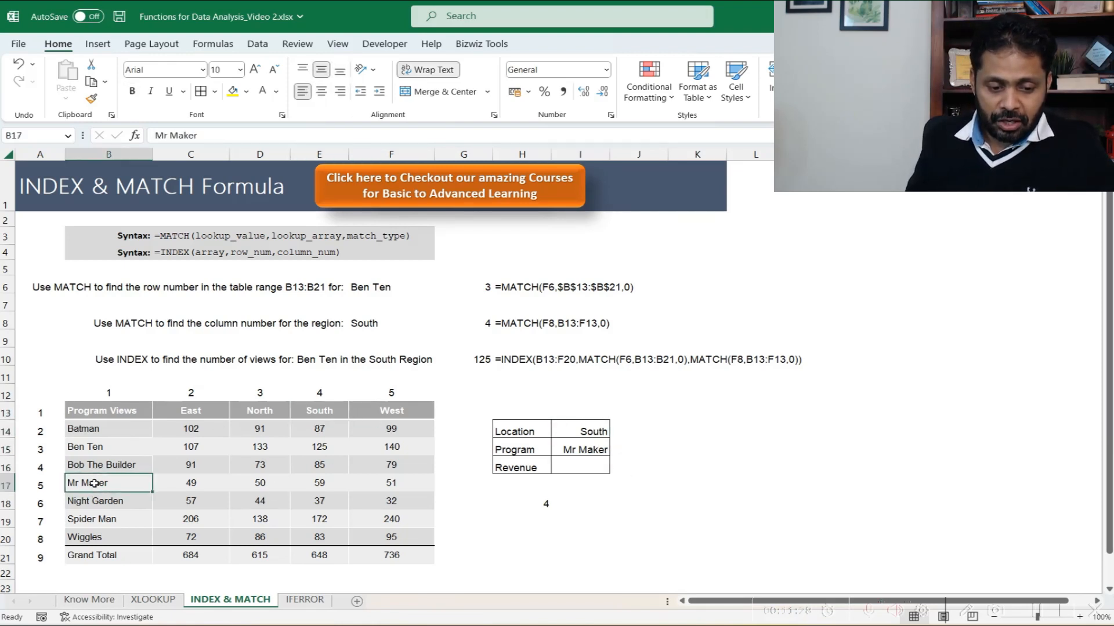
click(320, 485)
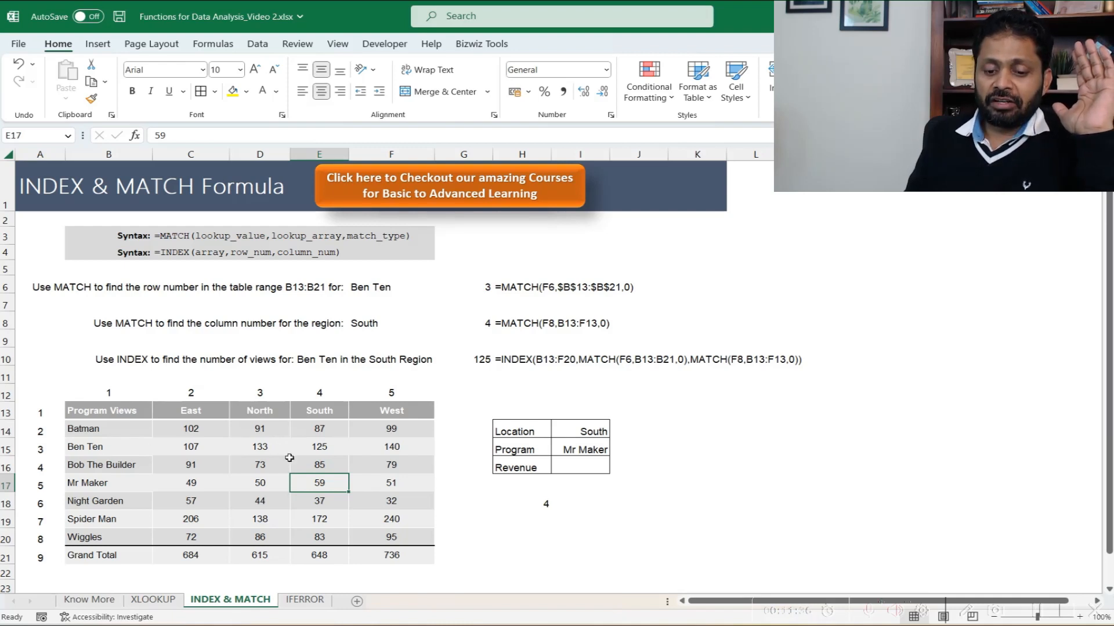
click(581, 468)
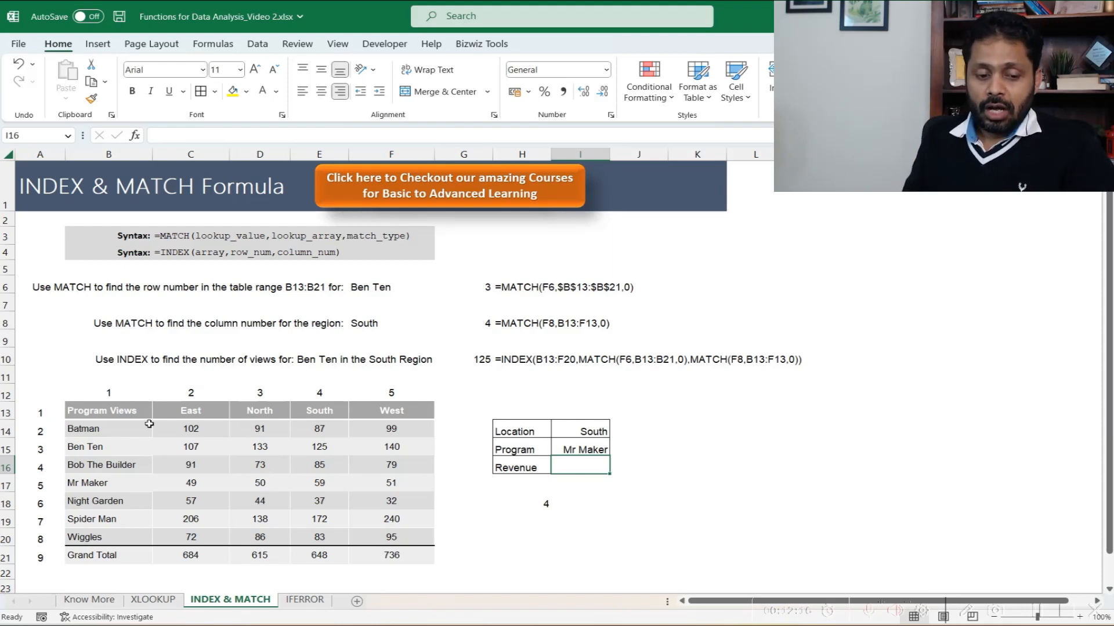
click(96, 408)
click(473, 412)
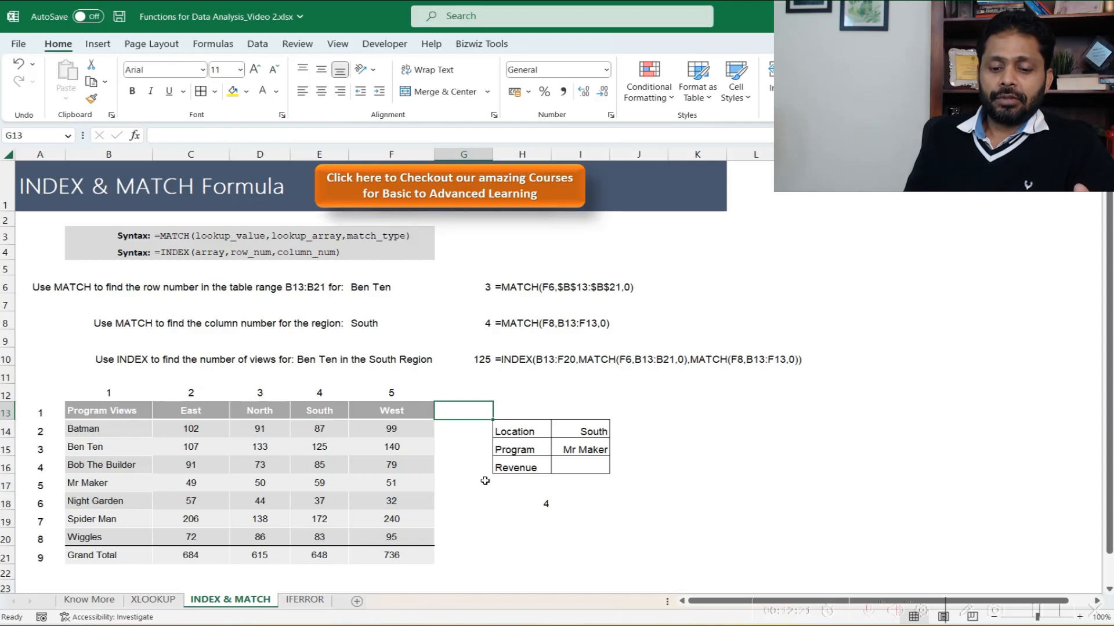
click(580, 465)
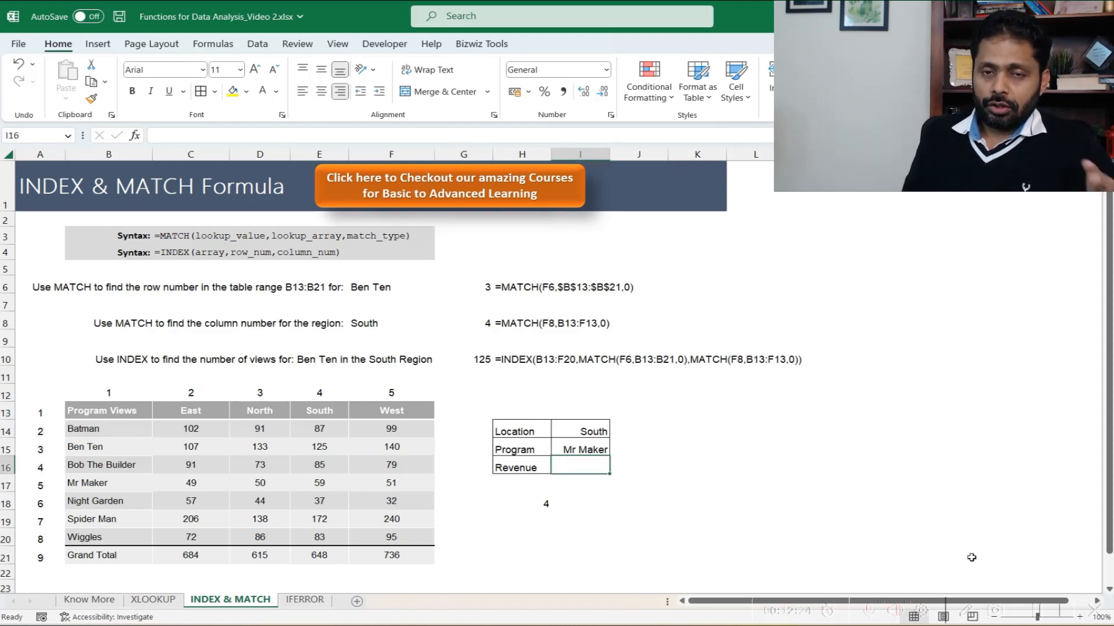
click(703, 418)
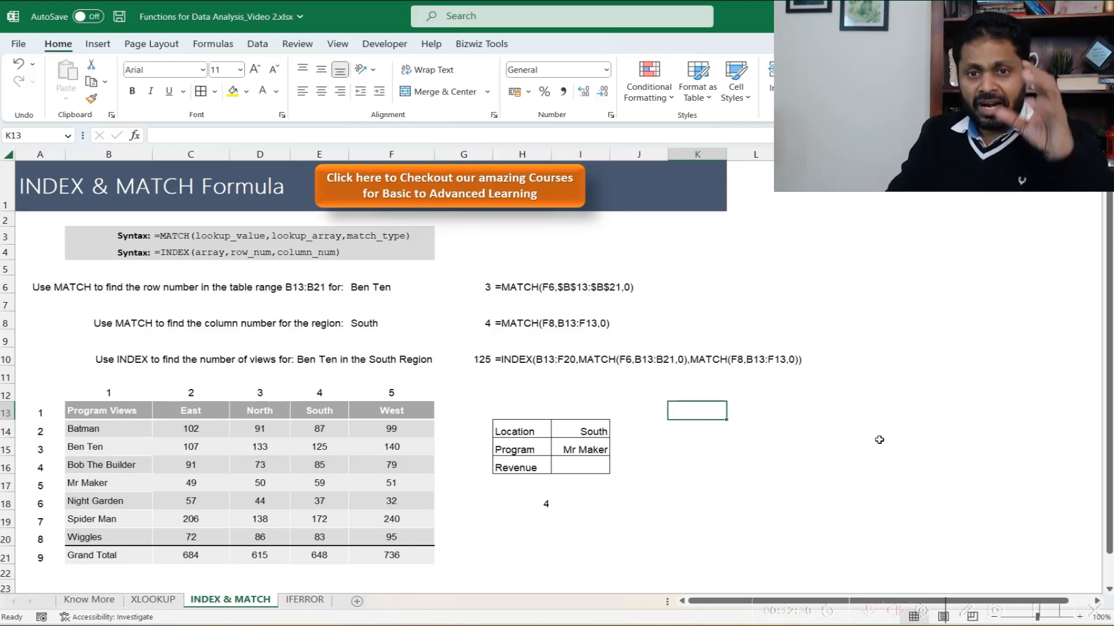
text(=index)
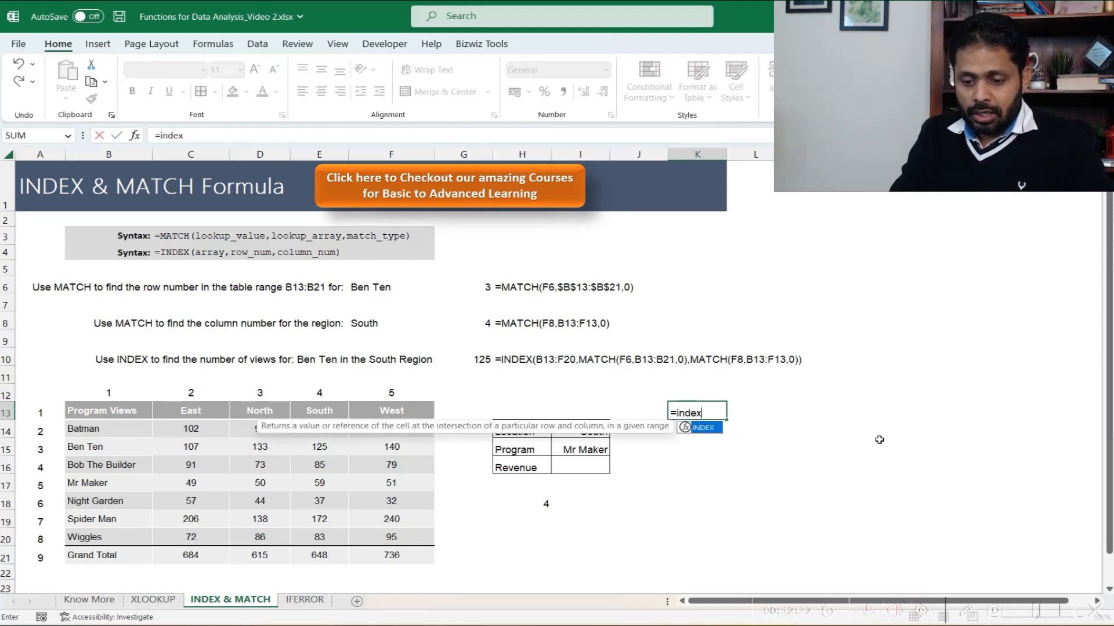
key(Escape)
key(Escape)
Enter an INDEX formula in Revenue cell I16 that returns row 3 of the range B13:B20.
key(Left)
key(Down)
key(Down)
key(Down)
key(Left)
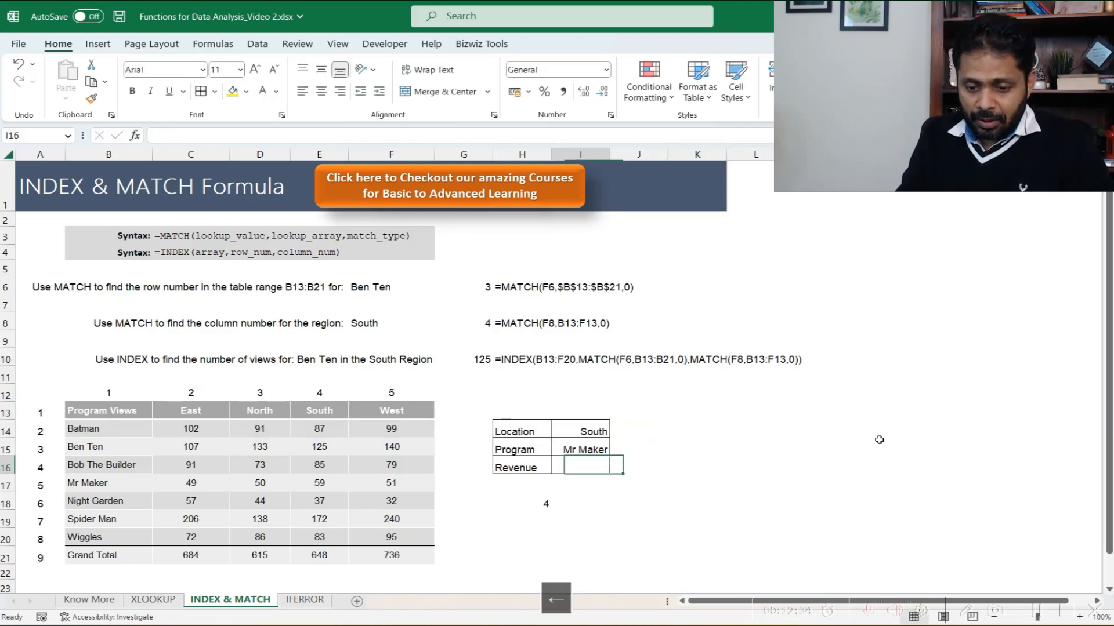
text(=index()
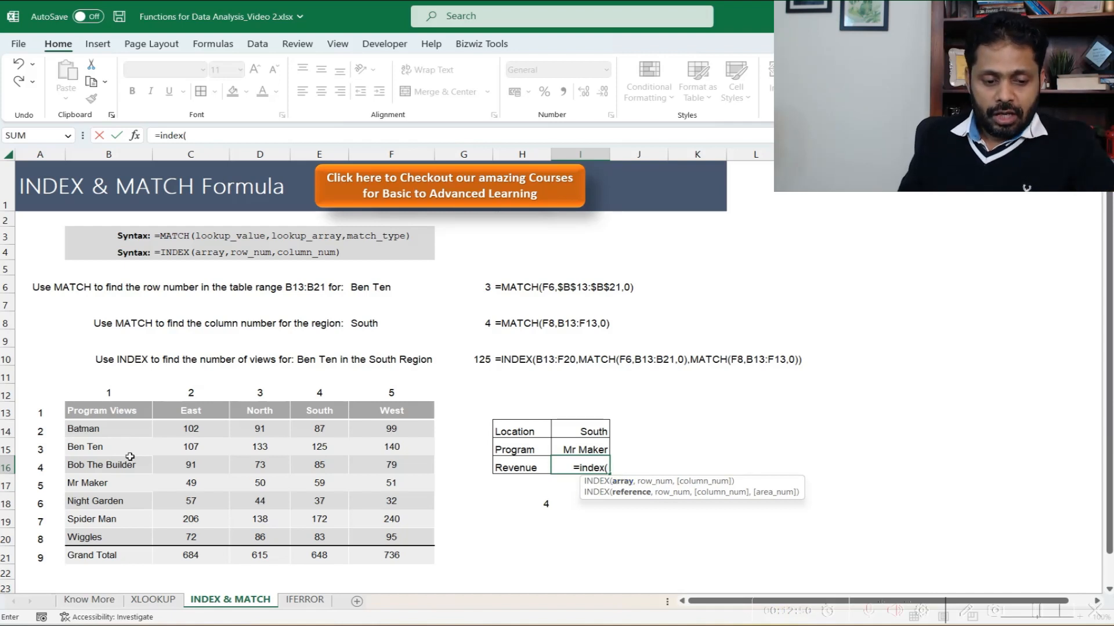
drag(112, 427, 147, 534)
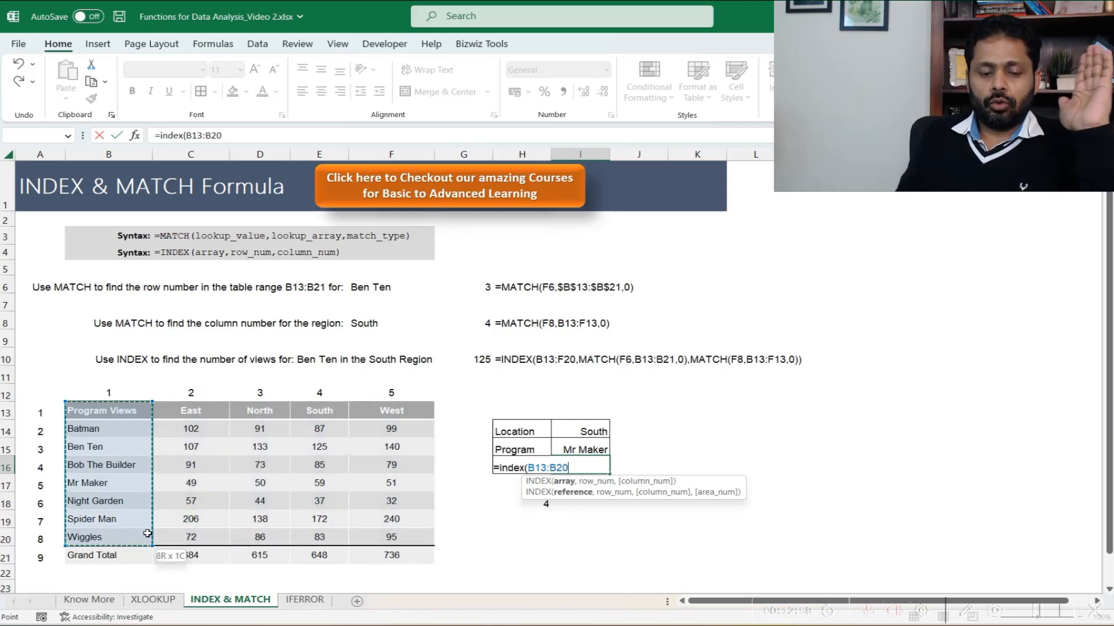
text(,)
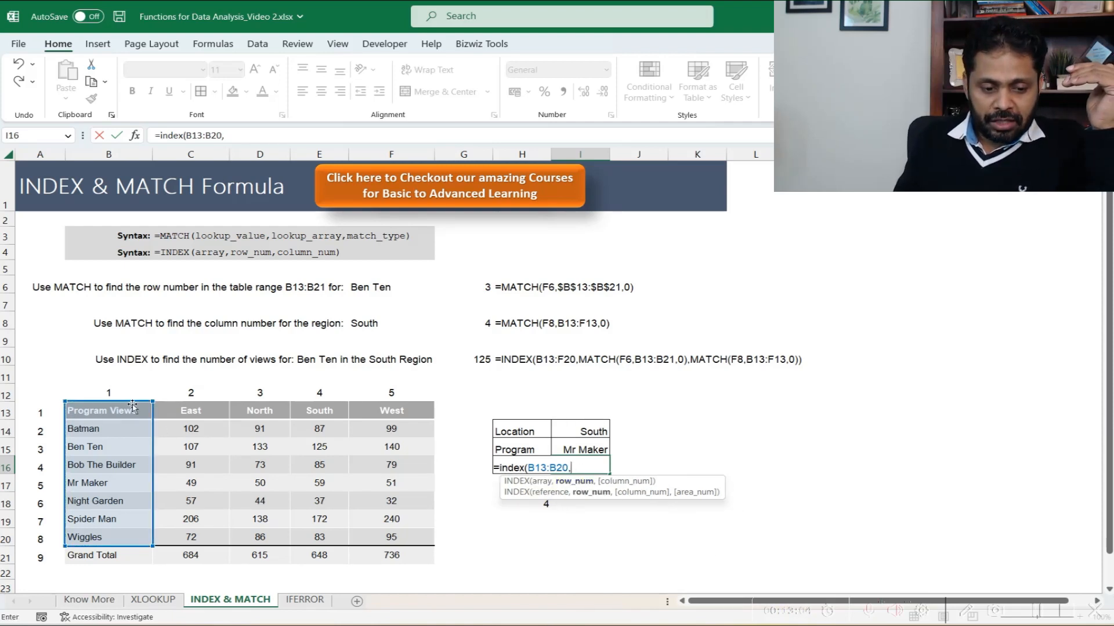
text(3)
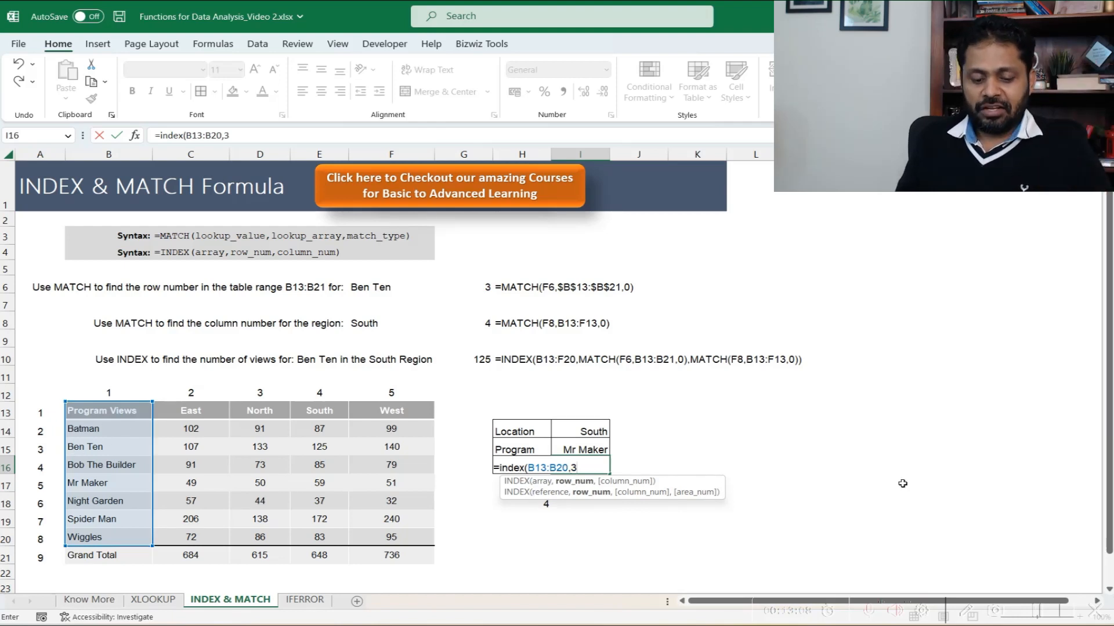
key(Return)
key(Up)
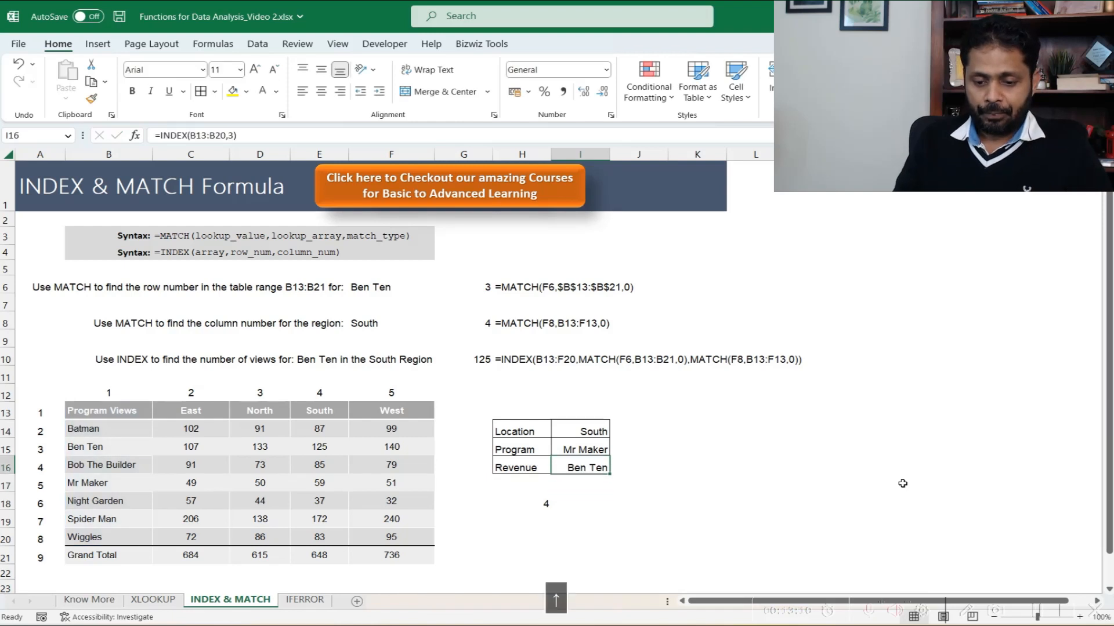
Check the INDEX formula in I16 against the program list and set its row number to 5.
key(F2)
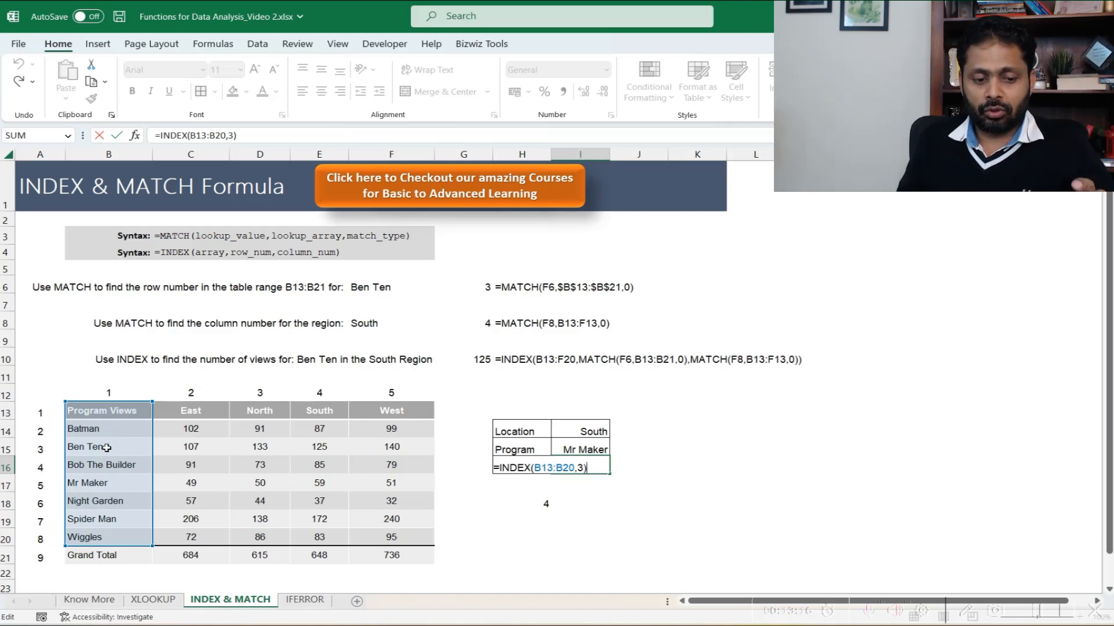
key(Escape)
key(F2)
key(Left)
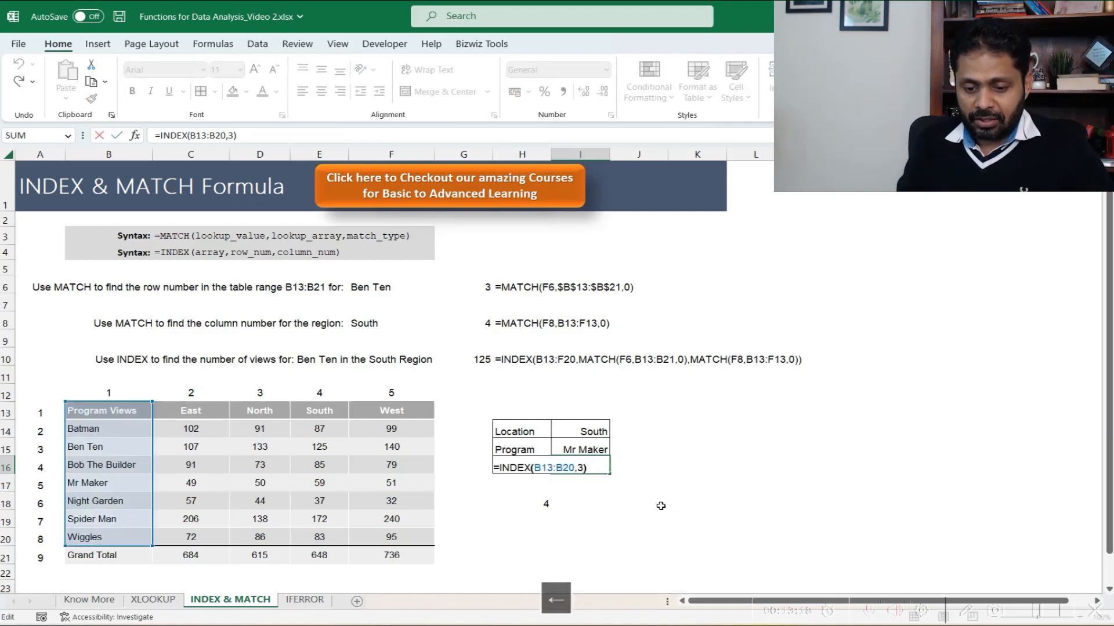
text(5)
key(ctrl+Return)
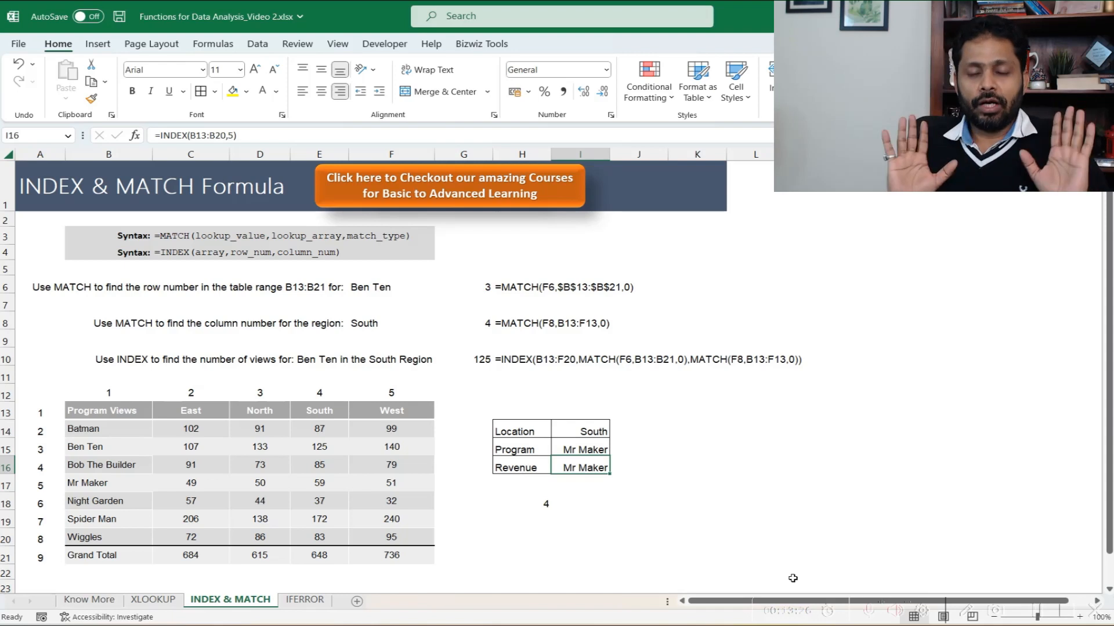
Replace the formula in Revenue cell I16 with an INDEX returning row 3, column 4 of the range B13:F20.
key(F2)
key(Left)
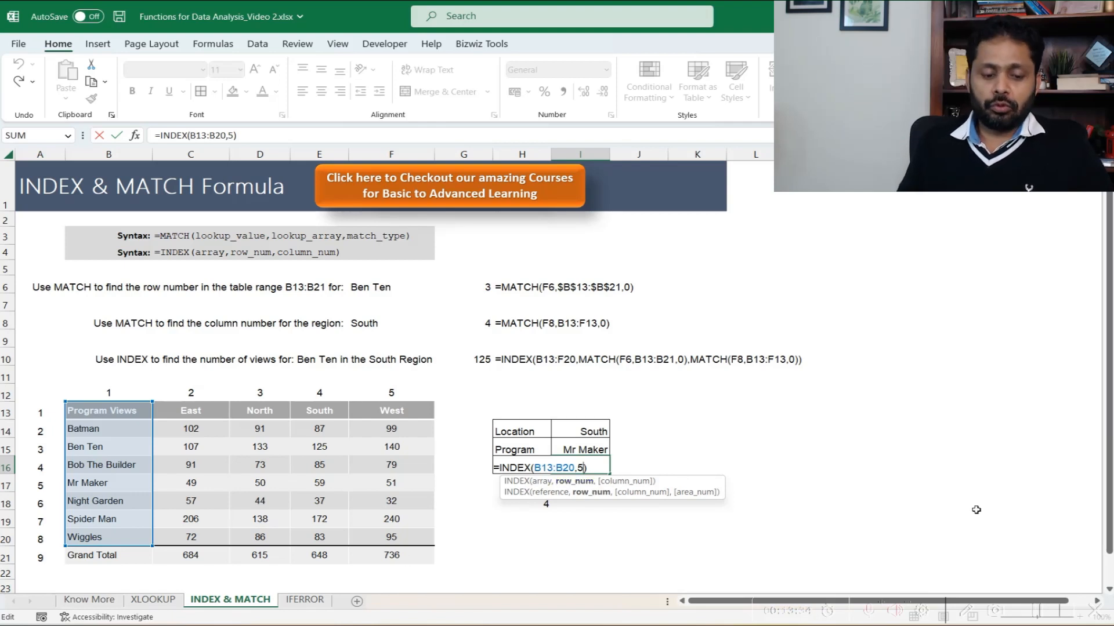
key(Escape)
text(=ind)
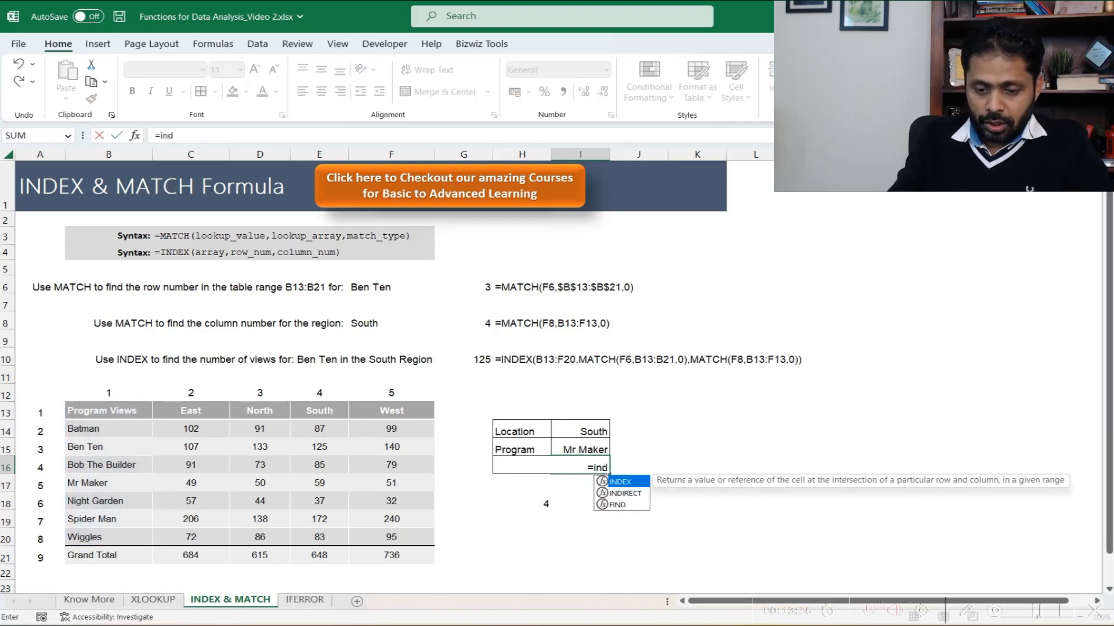
text(ex()
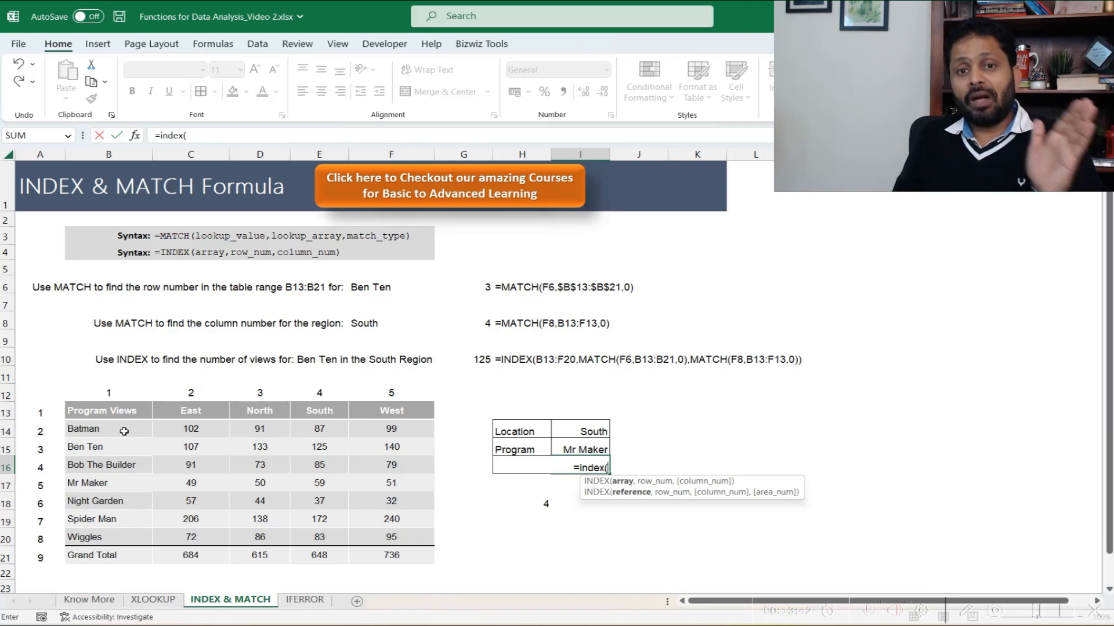
drag(113, 412, 410, 532)
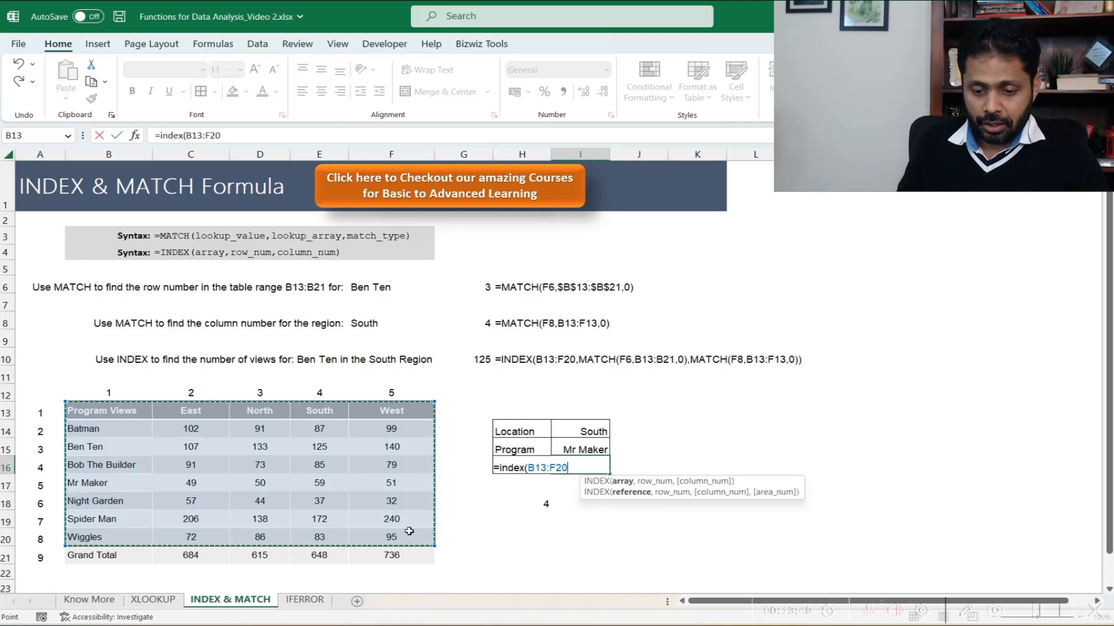
text(,)
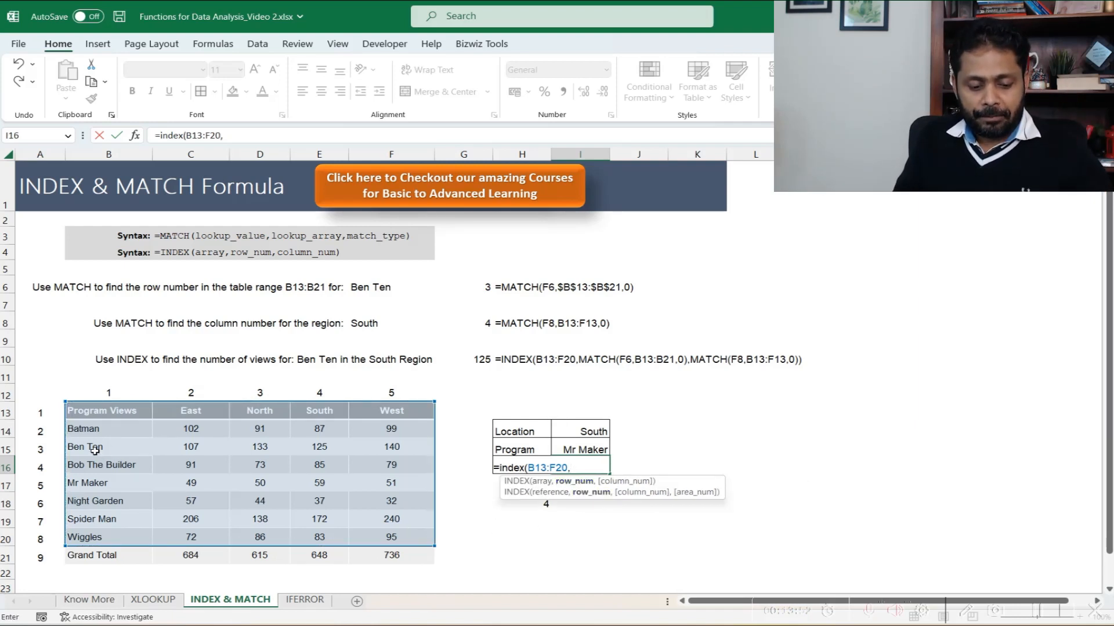
text(3,4)
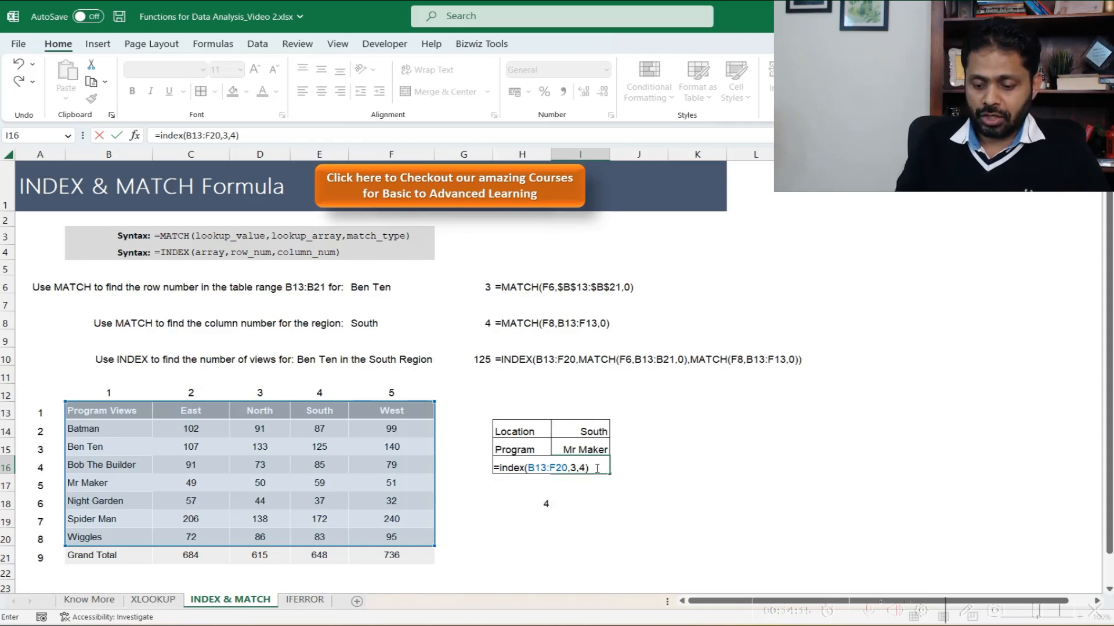
key(ctrl+Return)
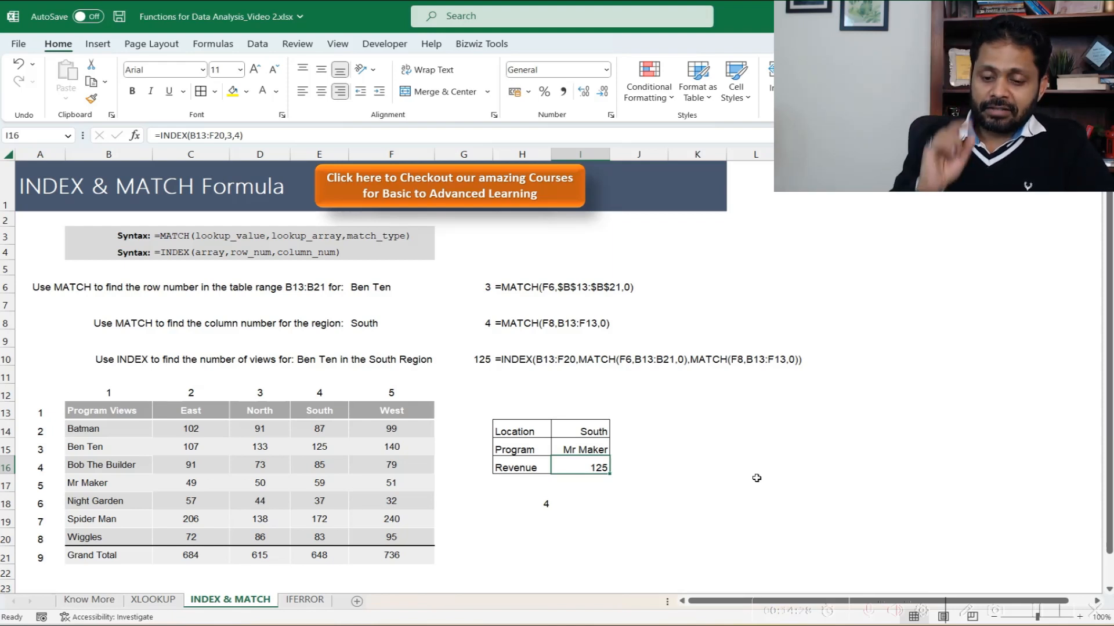
Check the INDEX arguments in I16 and compare the Location in I14 with the region headers in row 13.
key(F2)
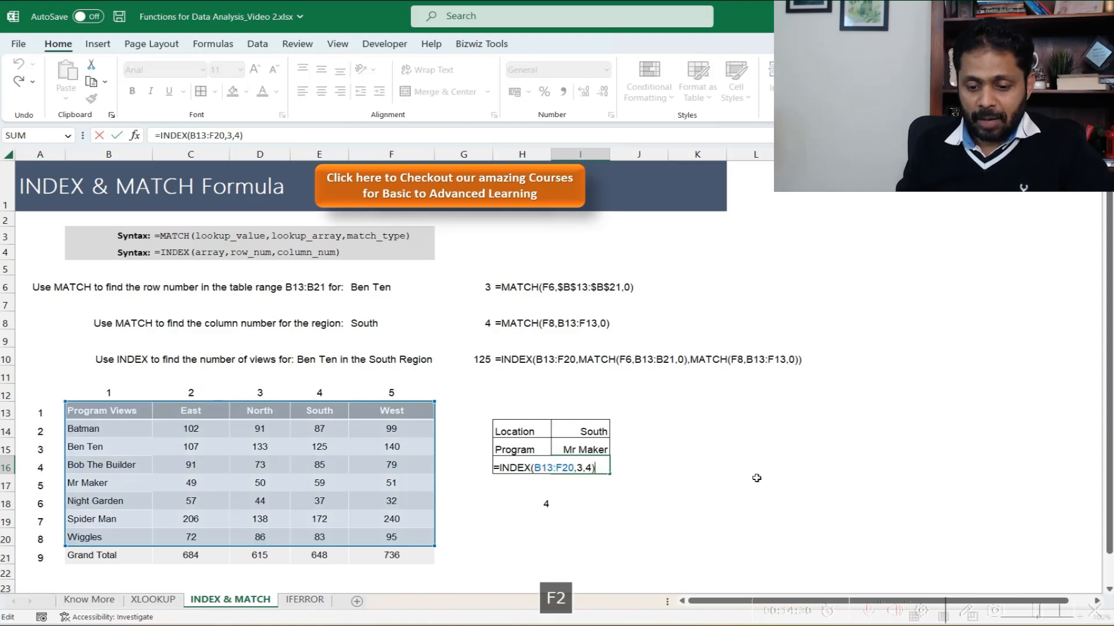
key(Right)
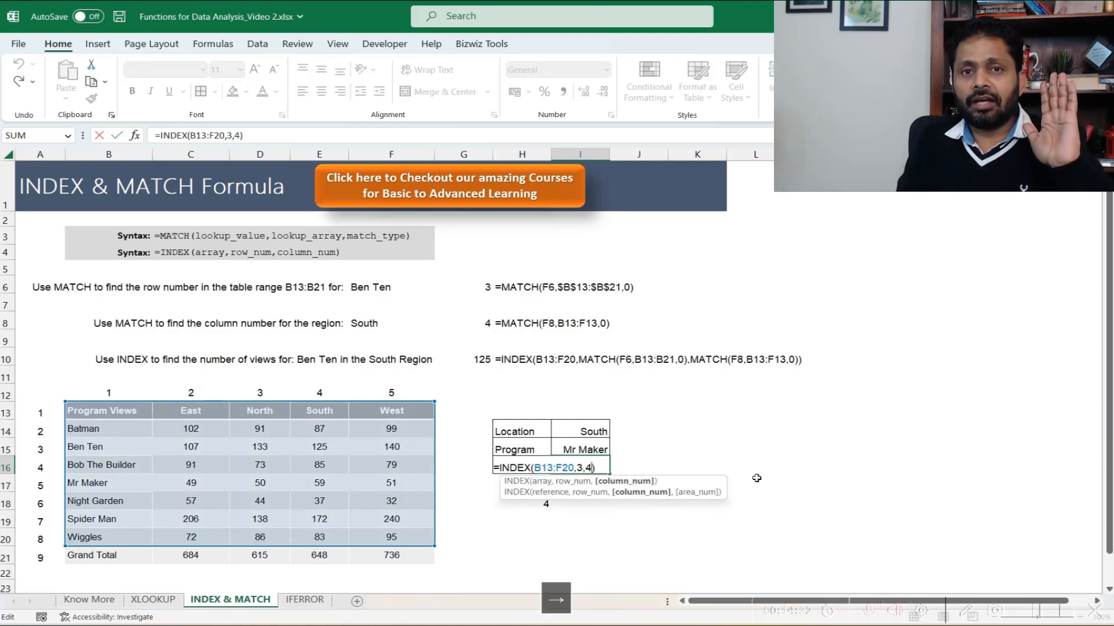
key(Escape)
key(Up)
key(Up)
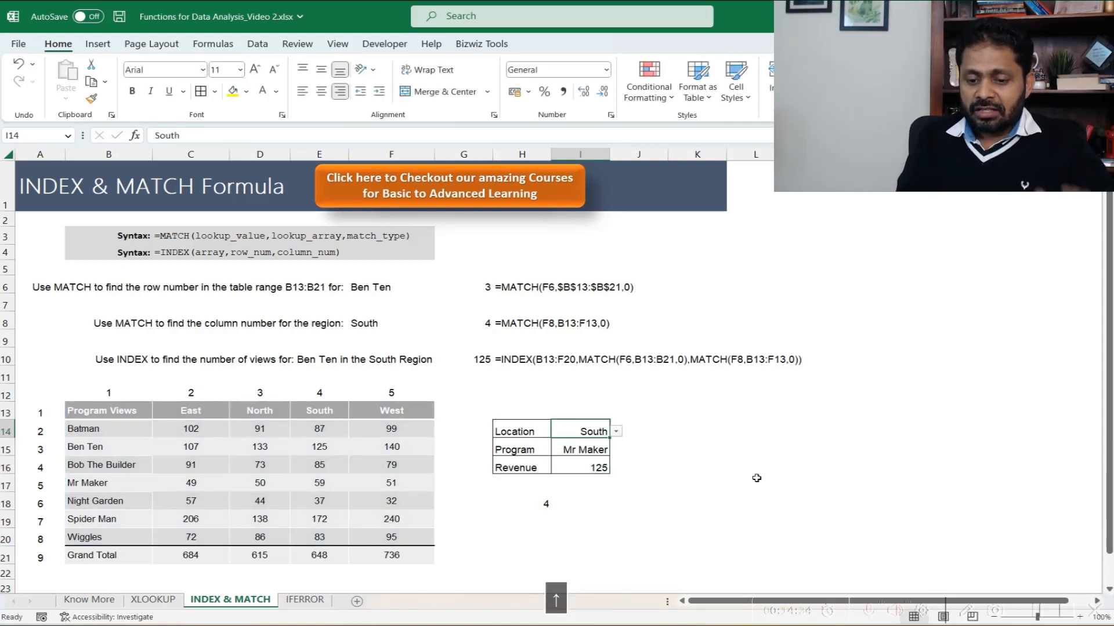
key(Left)
key(Left)
key(Left)
key(Left)
key(Left)
key(Up)
key(Left)
key(Left)
key(Right)
key(Right)
key(Right)
key(Left)
key(Right)
key(Left)
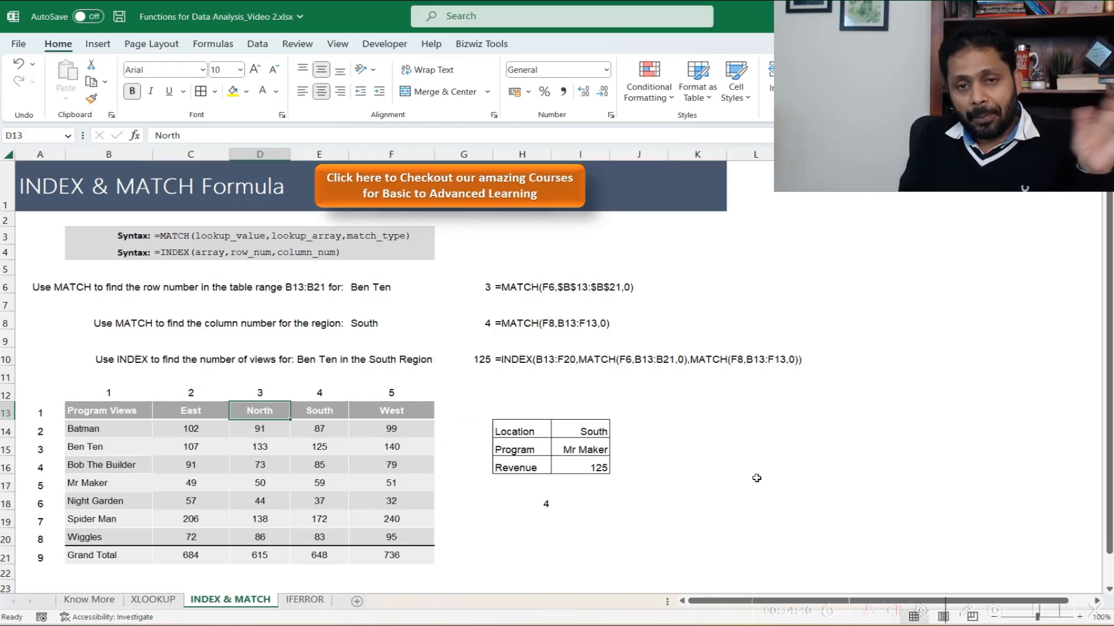
key(Right)
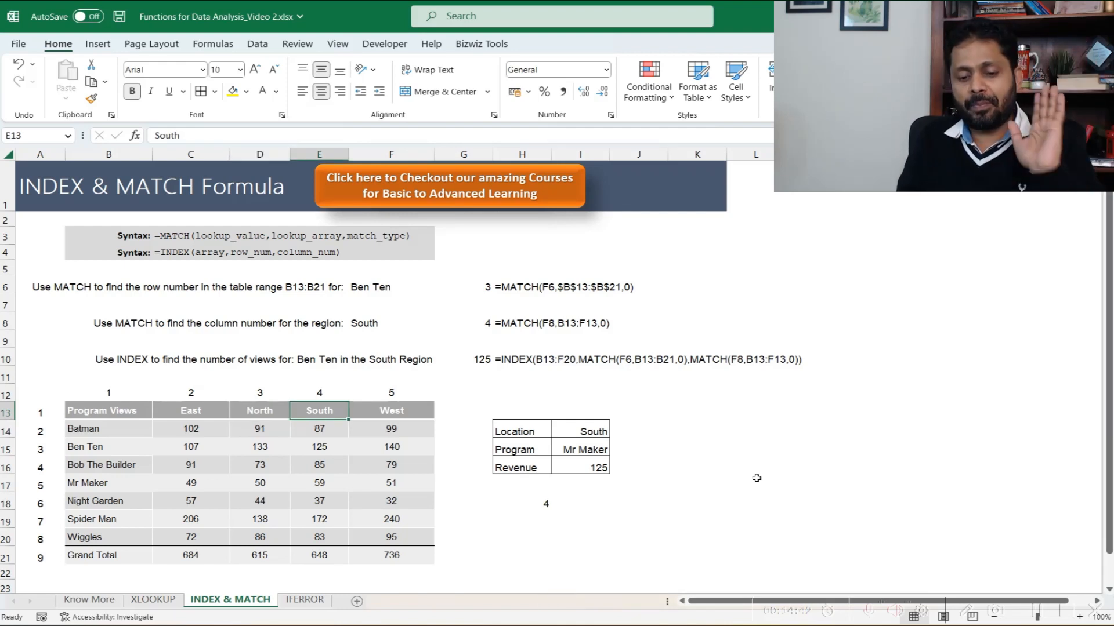
Compare the Program choice in I15 with the program names listed in B14:B21.
key(Down)
key(Right)
key(Right)
key(Right)
key(Down)
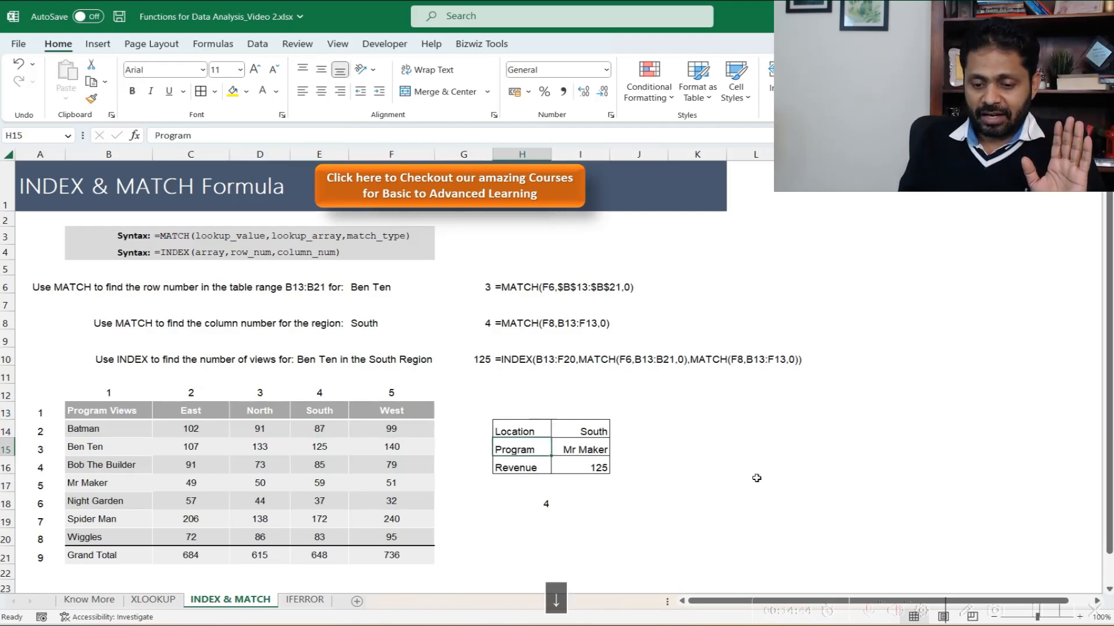
key(Right)
key(Up)
key(Down)
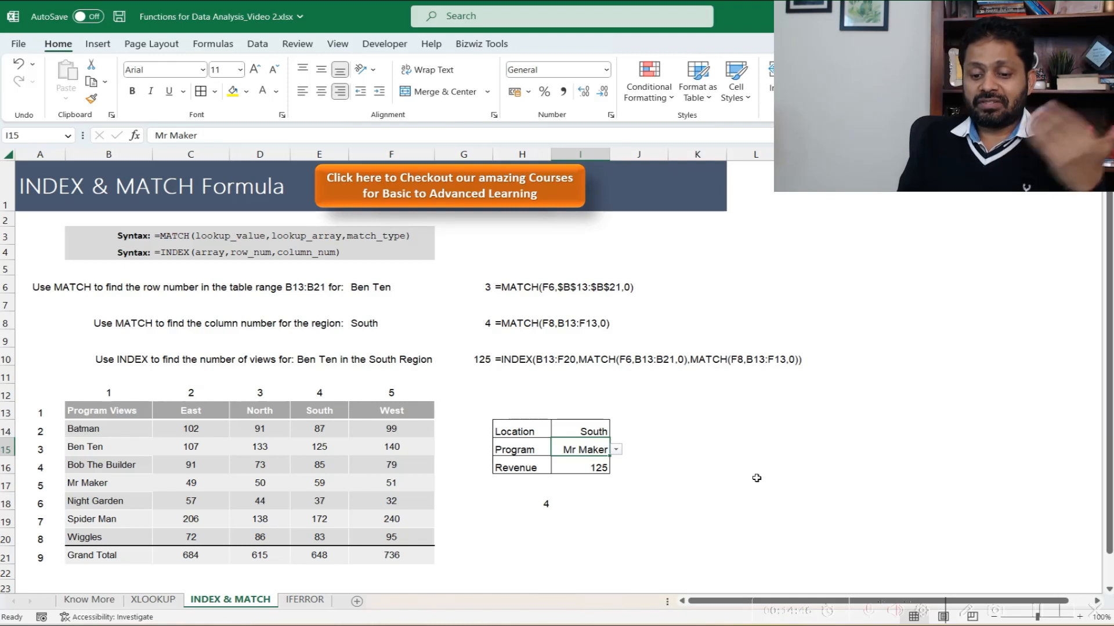
key(Left)
key(Left)
key(Left)
key(Left)
key(Left)
key(Left)
key(Left)
key(Up)
key(shift+Down)
key(shift+Down)
key(shift+Down)
key(shift+Down)
key(shift+Down)
key(shift+Down)
key(shift+Down)
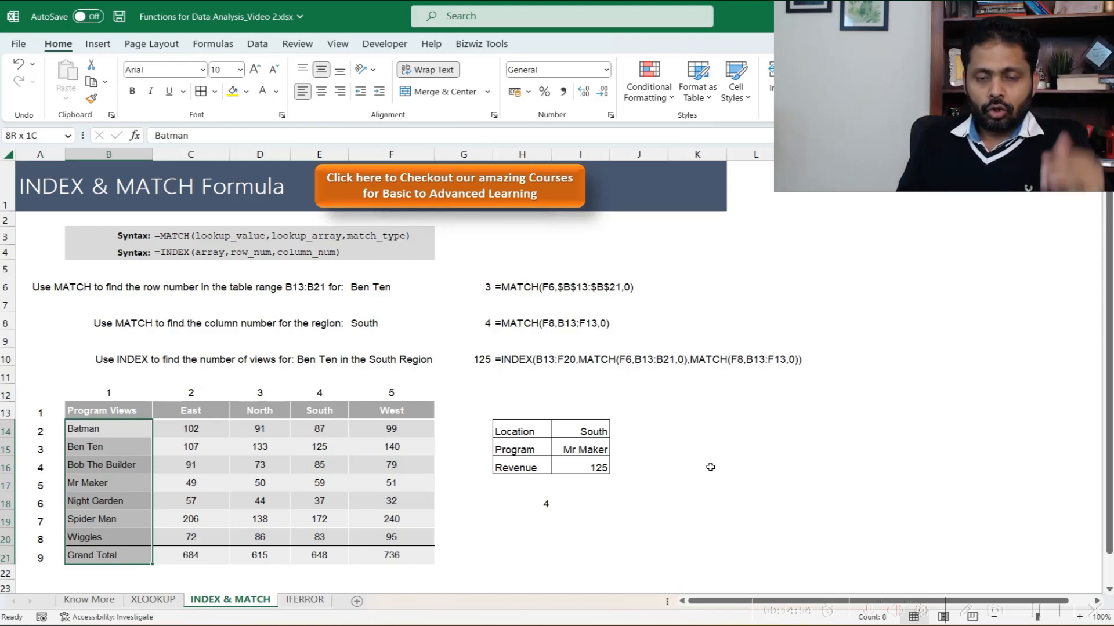
Review Revenue cell I16 against the South header in E13 and the Mr Maker row label in B17.
click(597, 466)
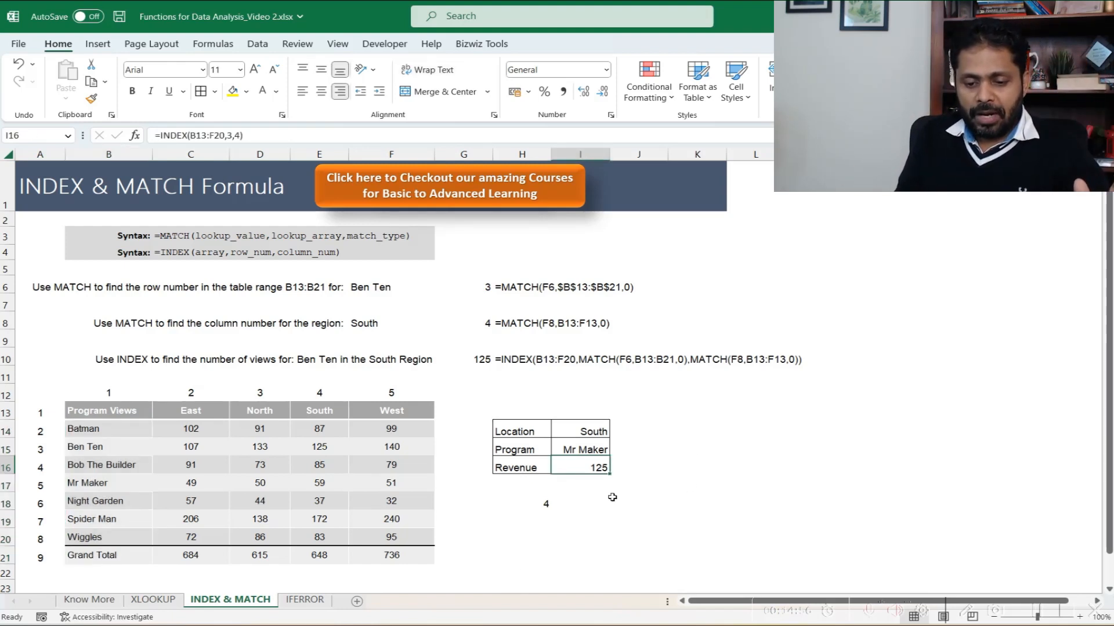
click(661, 434)
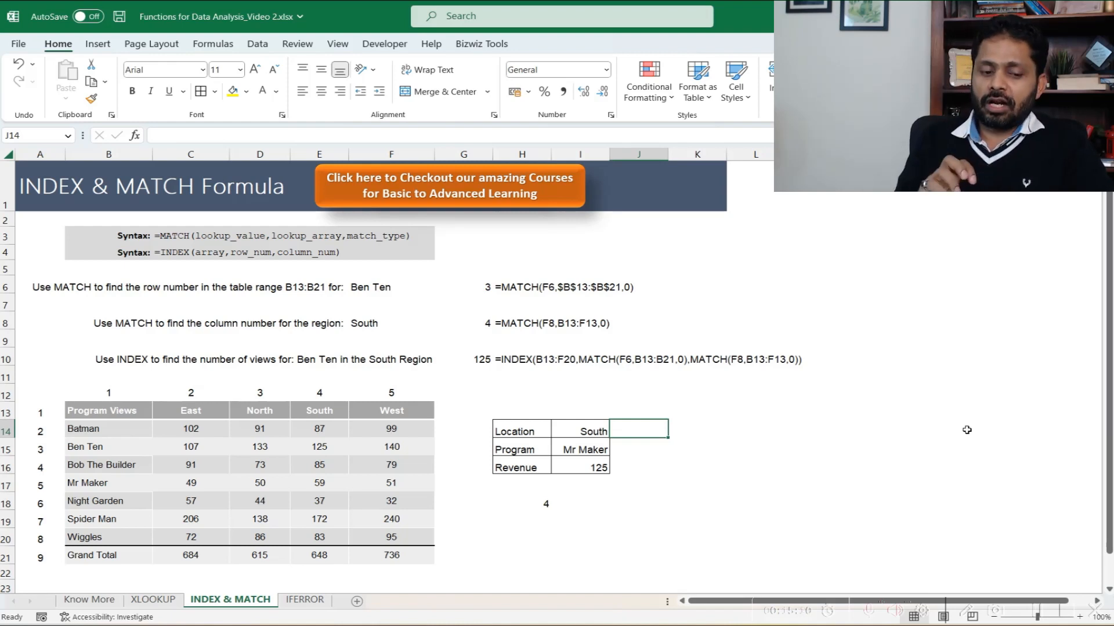
click(310, 407)
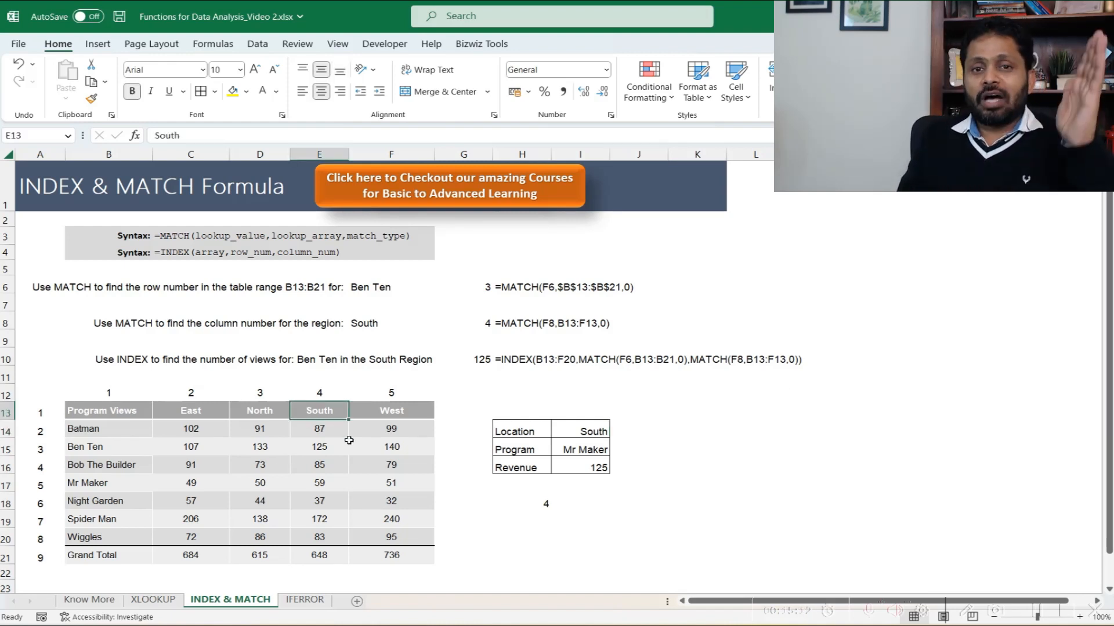
click(103, 463)
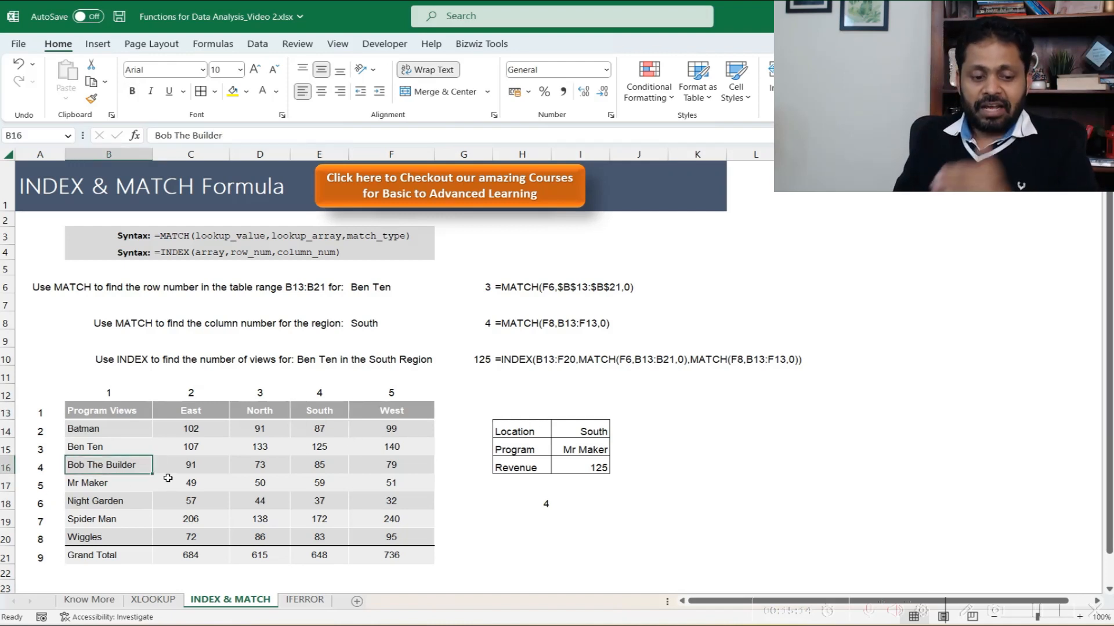
click(127, 483)
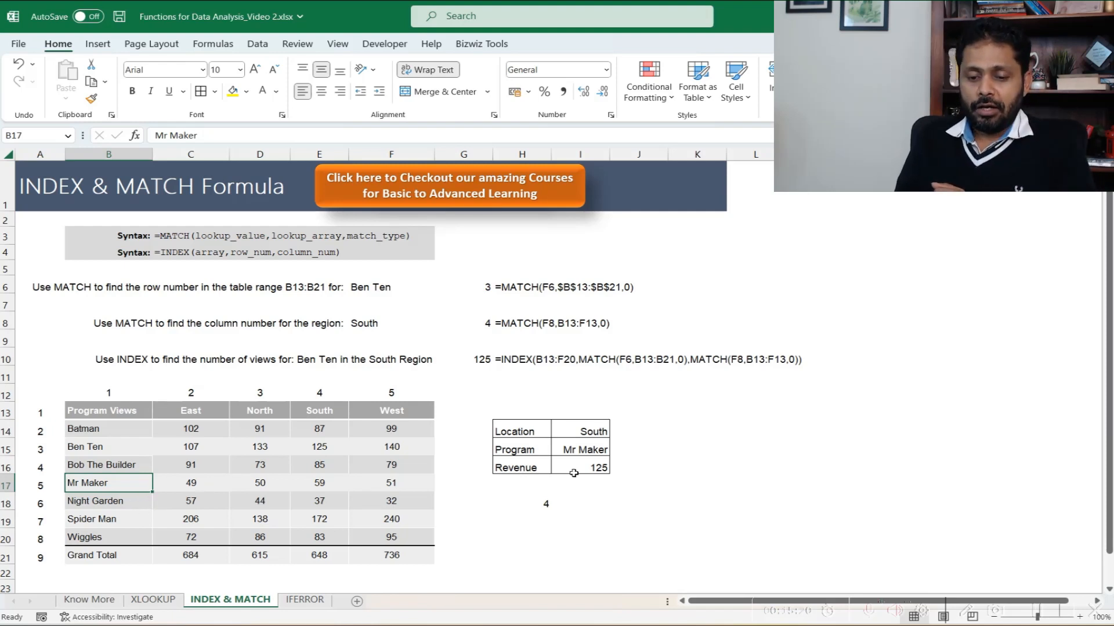
click(667, 452)
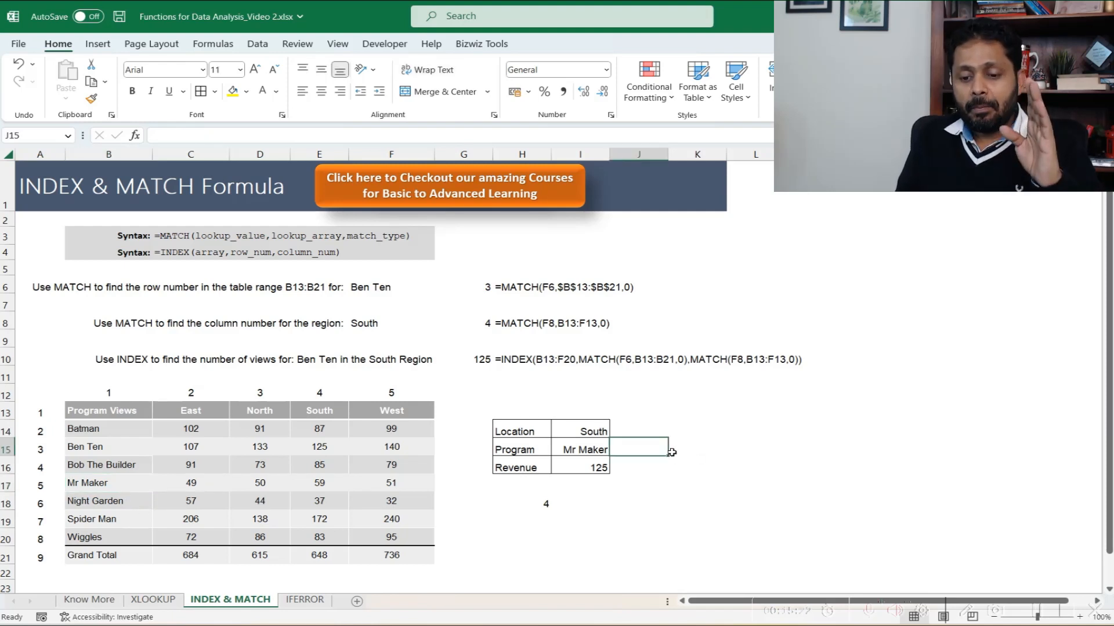
Enter a MATCH formula in J18 that finds the program in I15 within B13:B21, using an exact match.
click(629, 505)
text(=match)
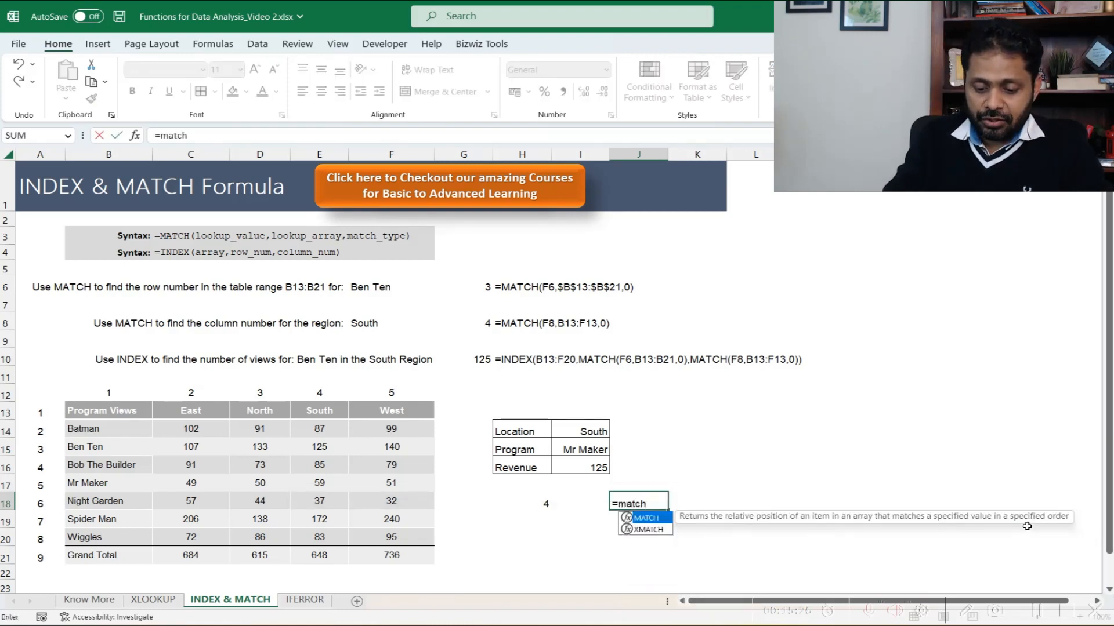
text(()
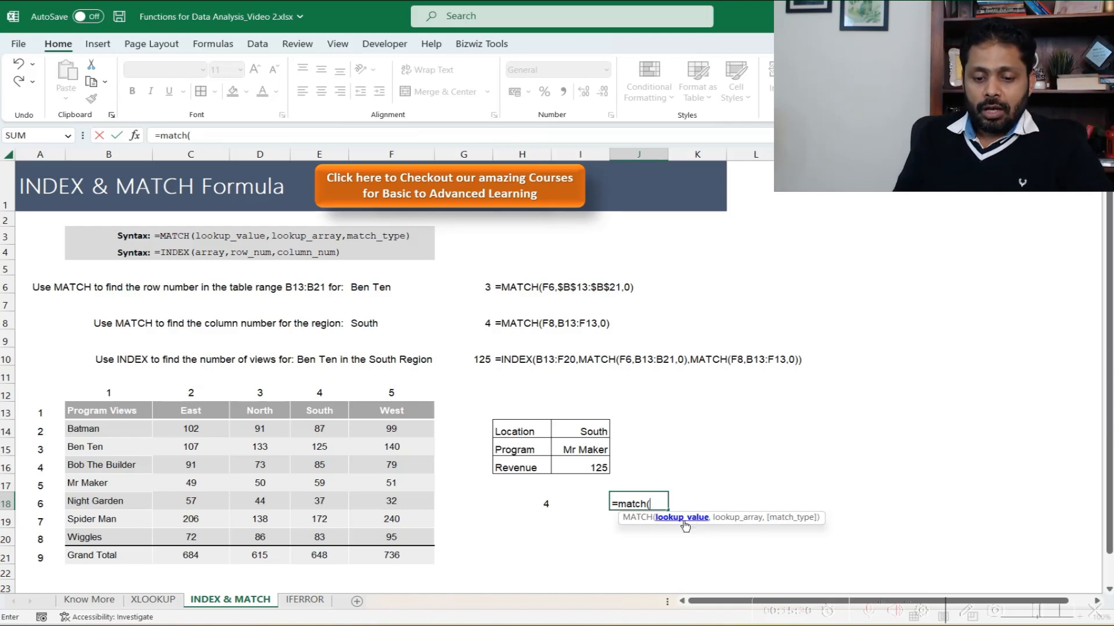
click(581, 450)
text(,)
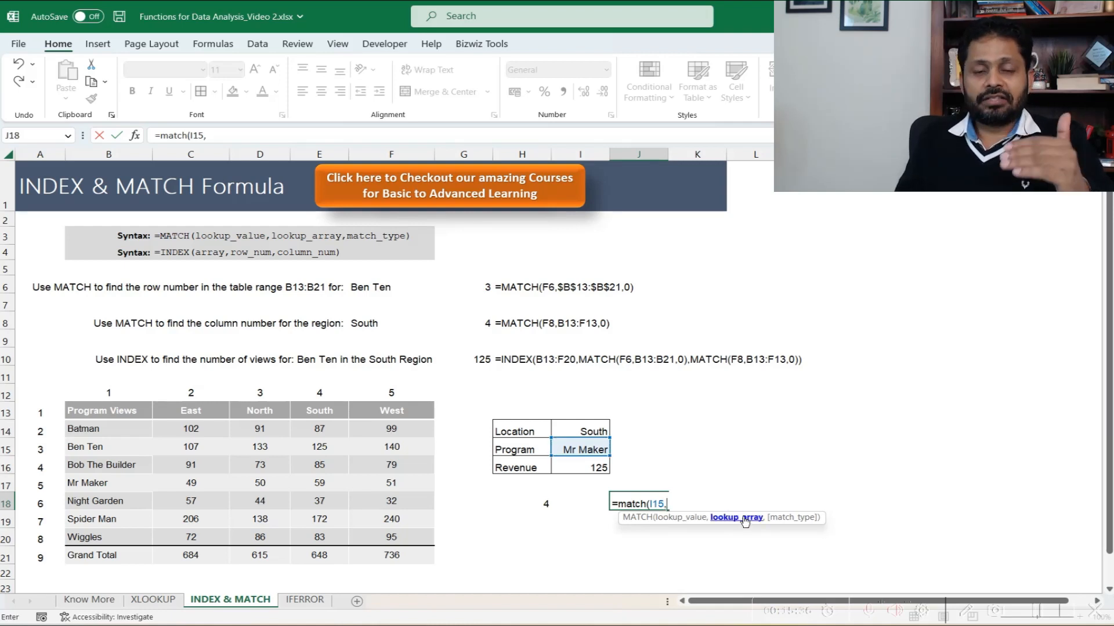
drag(117, 411, 102, 552)
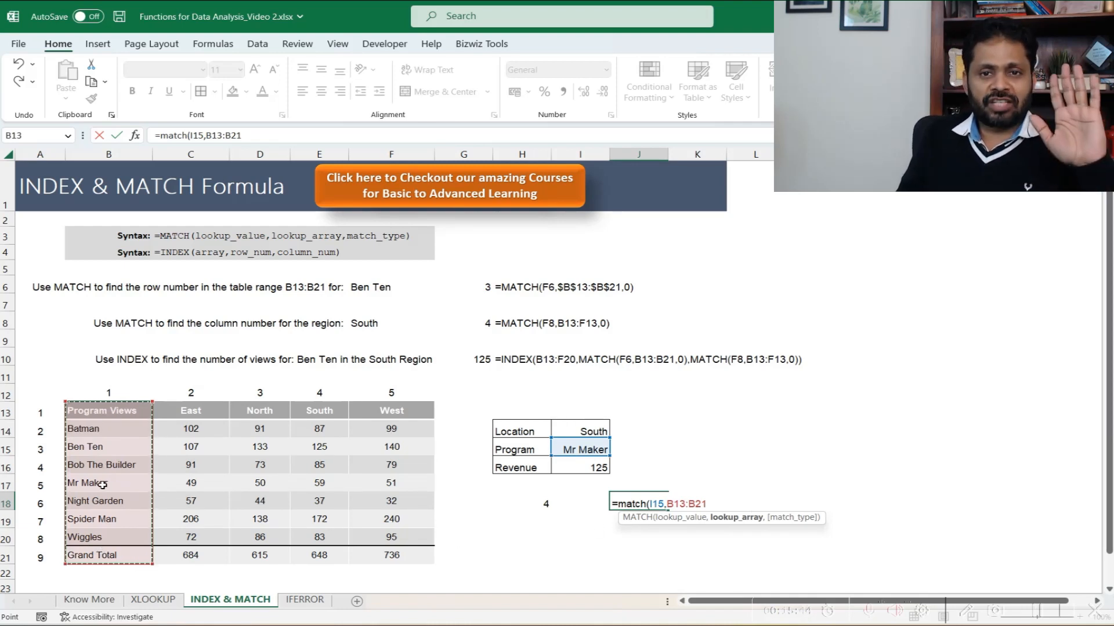
text(,)
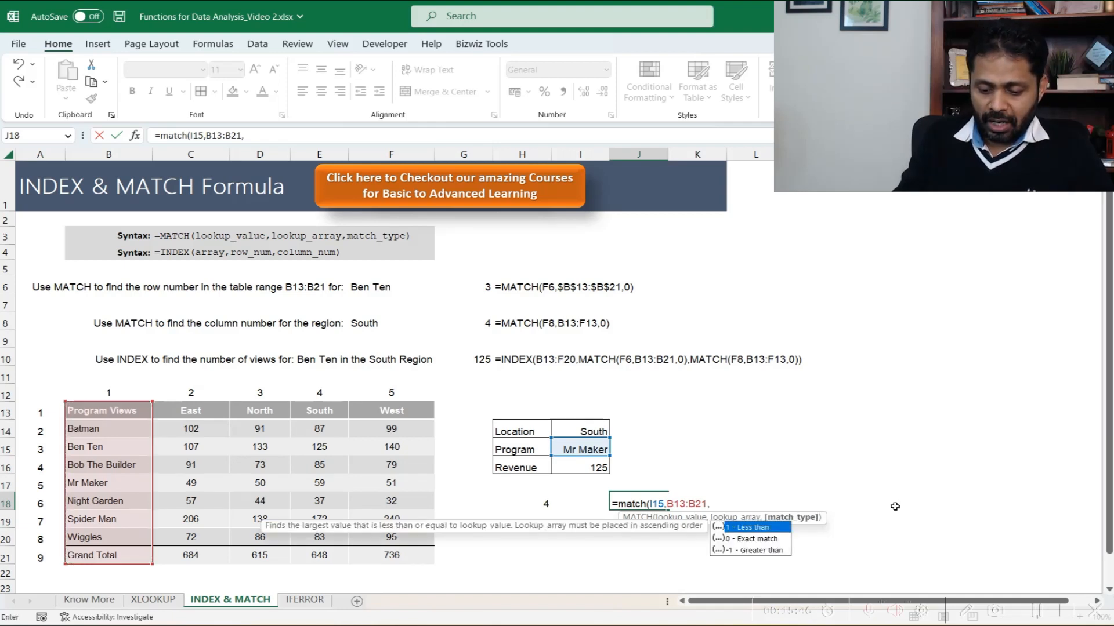
click(760, 540)
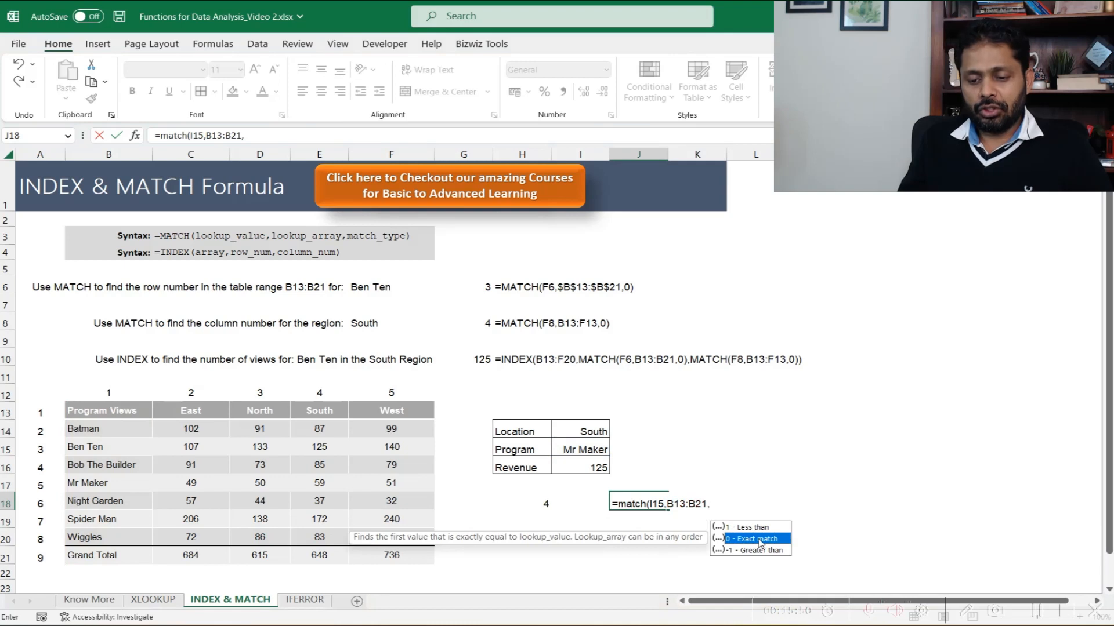
double_click(760, 540)
text())
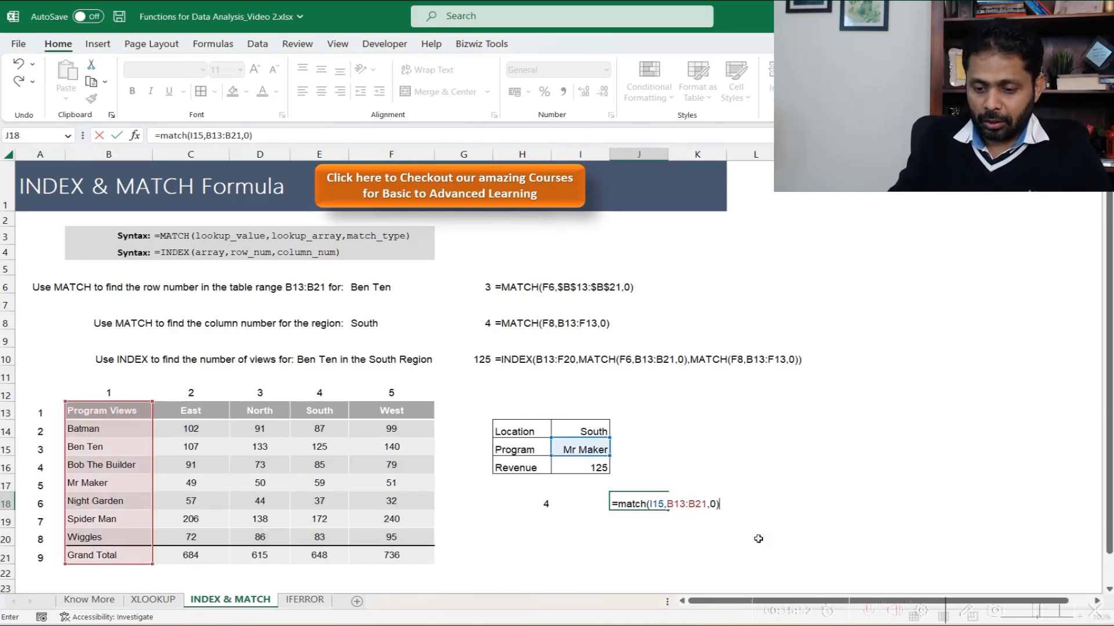
key(ctrl+Return)
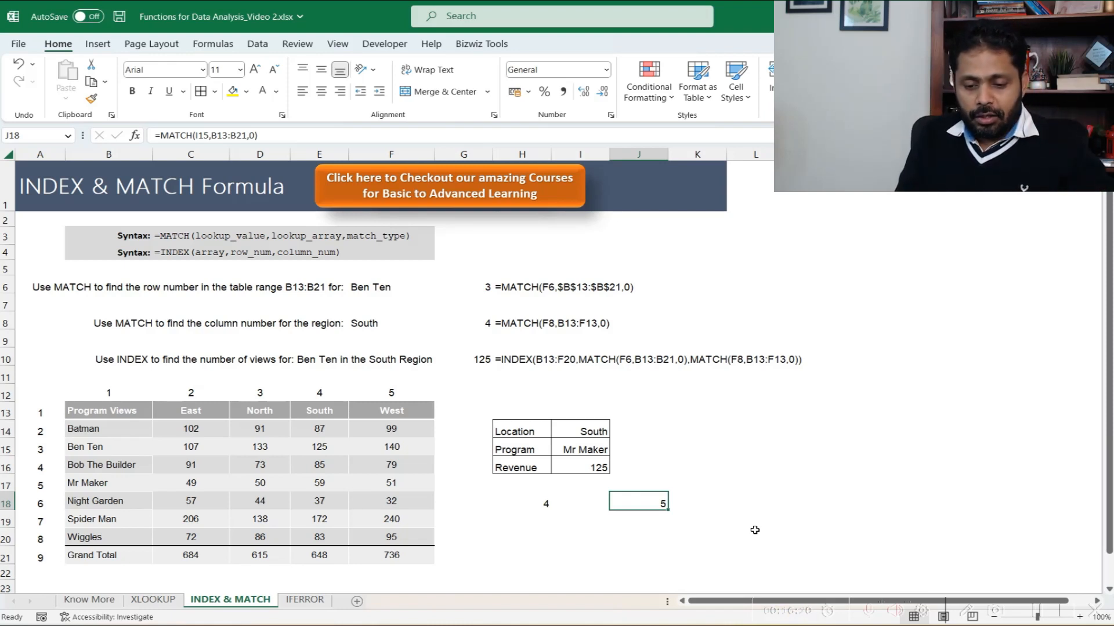
Enter a MATCH formula in K18 that finds the location in I14 within B13:F13, using match type 0.
key(Right)
text(=mat)
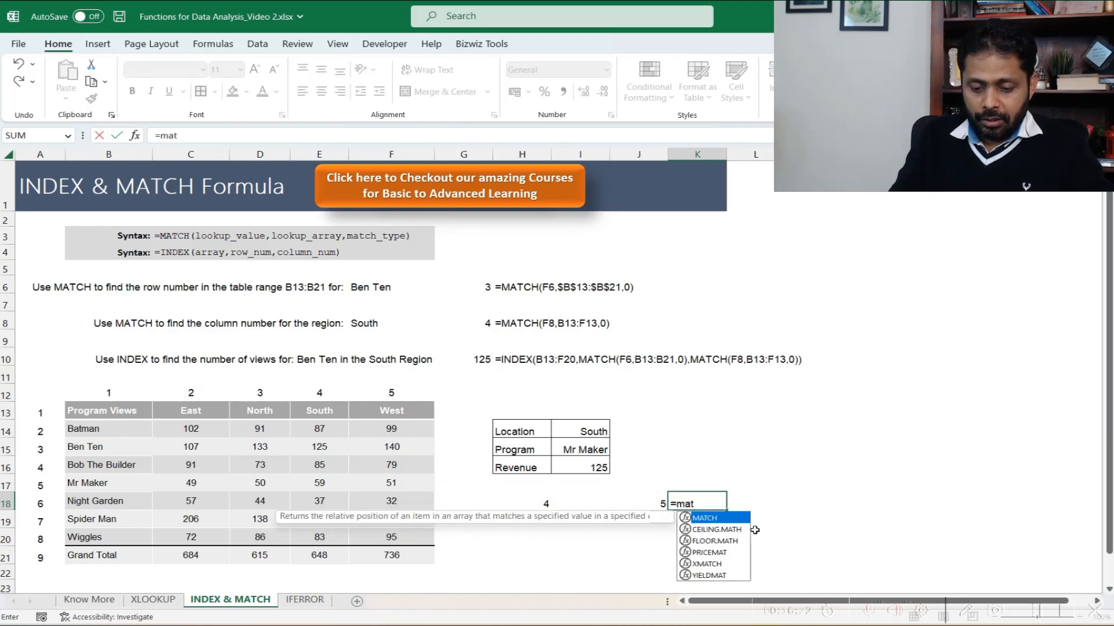
text(ch()
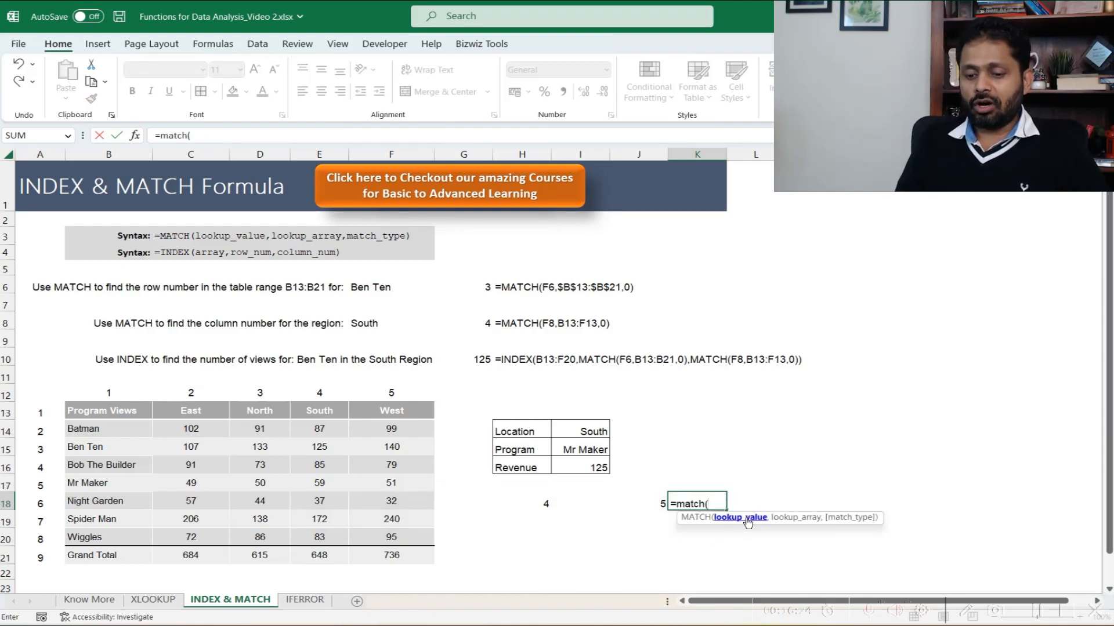
click(589, 430)
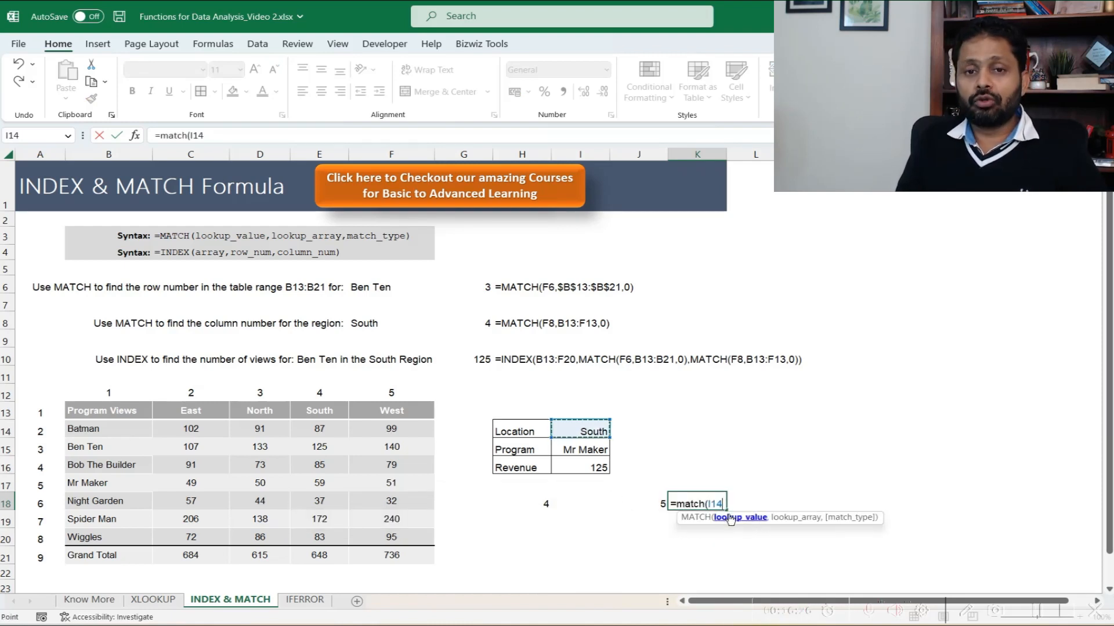
text(,)
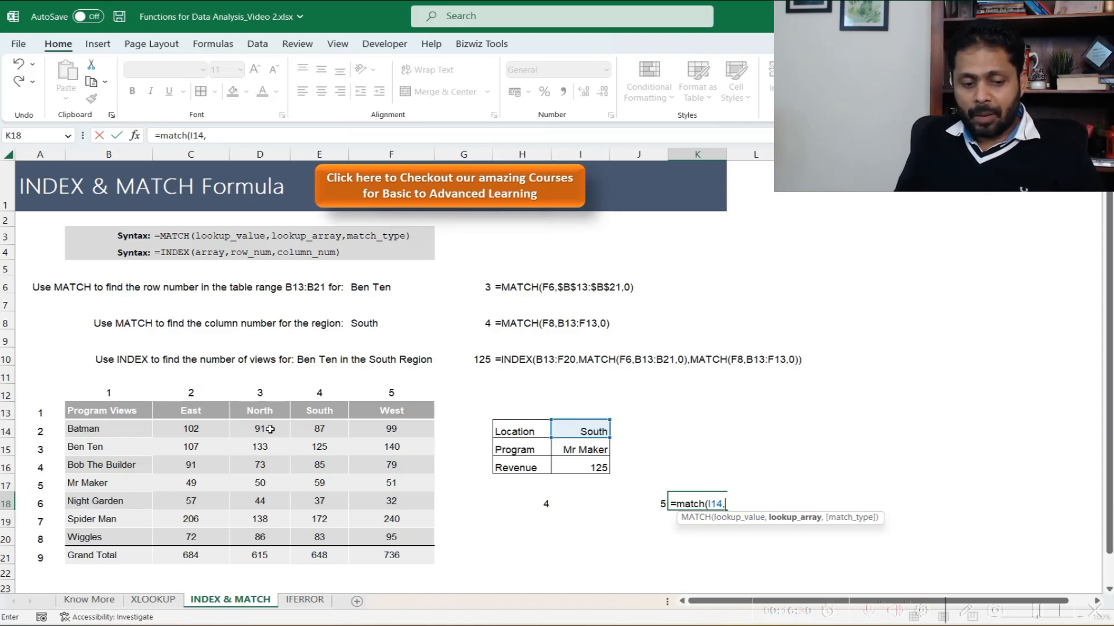
drag(140, 412, 368, 413)
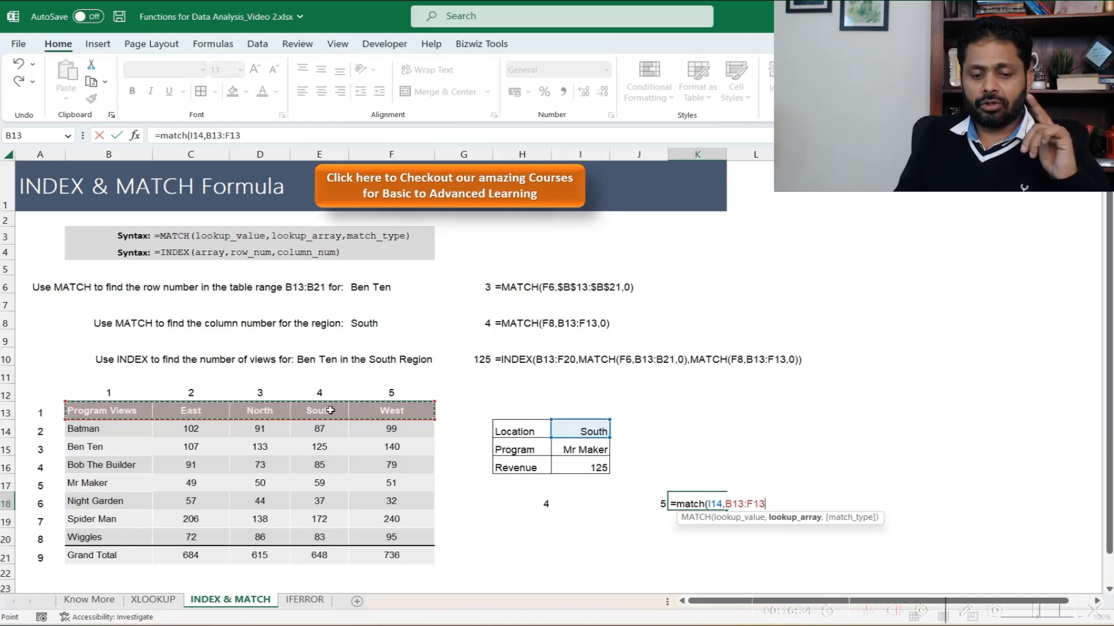
text(,0))
key(ctrl+Return)
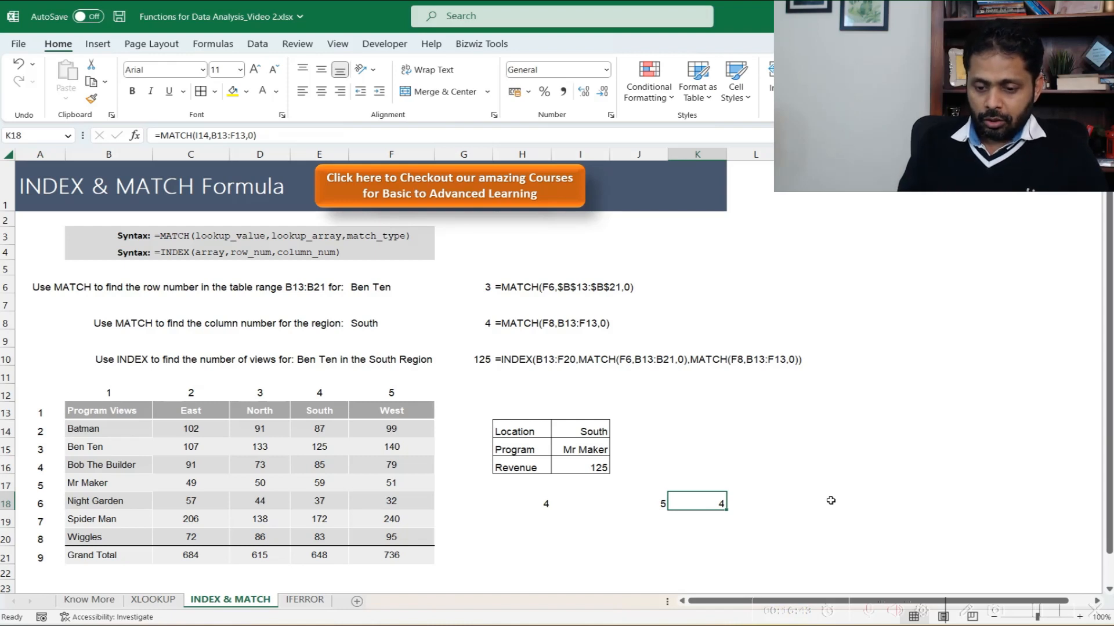
Examine the fixed row number argument in the INDEX formula of Revenue cell I16.
key(Left)
key(Up)
key(Up)
key(Left)
key(F2)
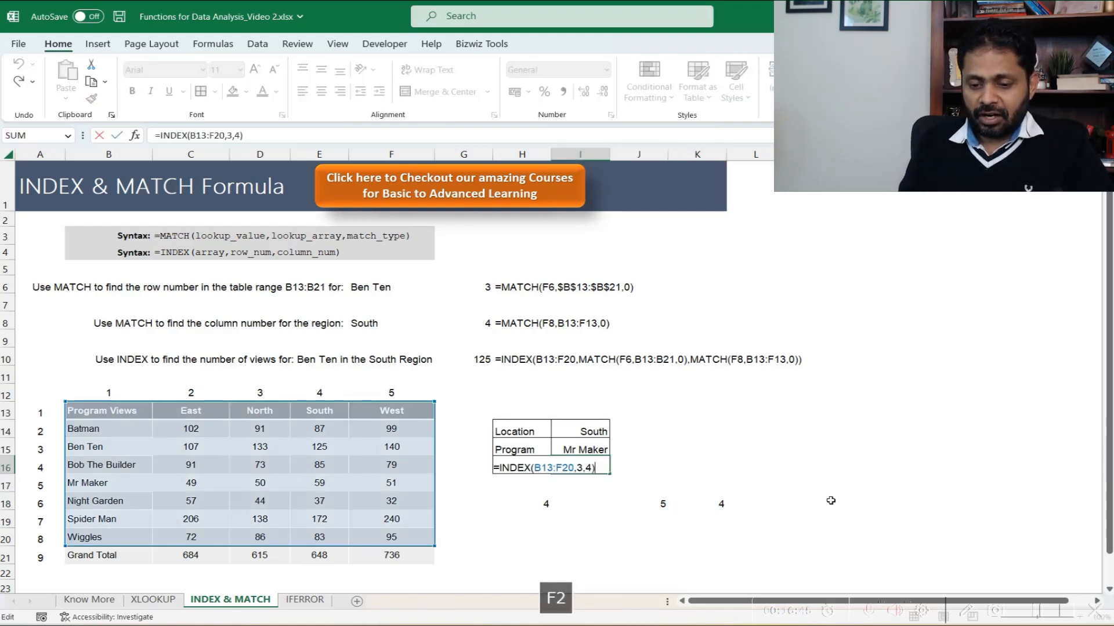
key(Left)
key(Left)
key(Left)
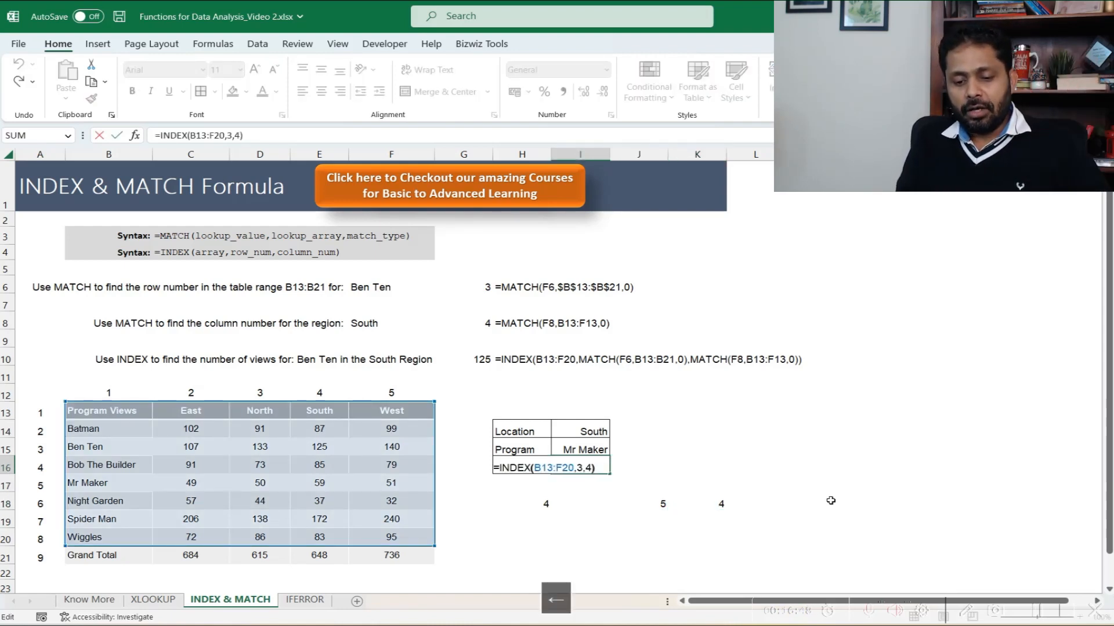
key(shift+Left)
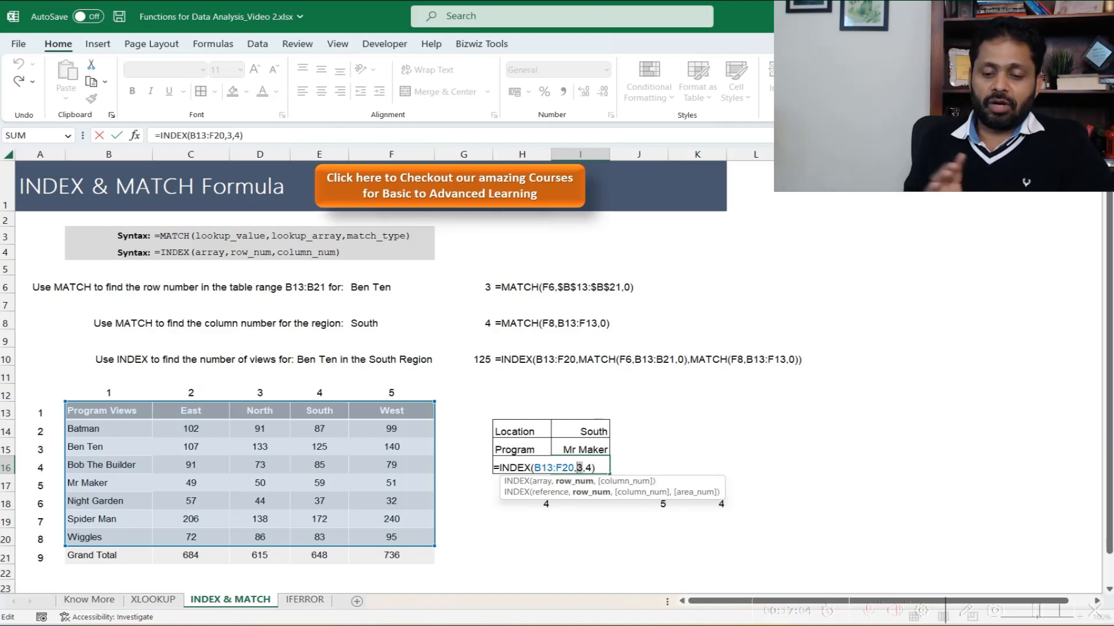
key(Escape)
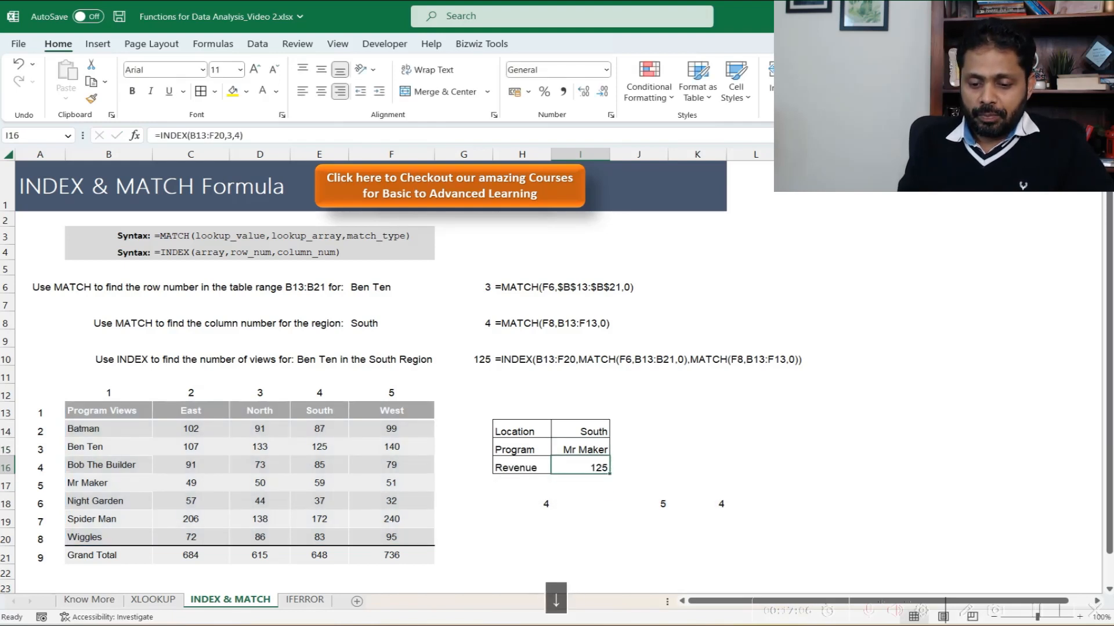
Enter a MATCH formula in I20 that finds the program in I15 within B13:B20, using match type 0.
key(Down)
key(Down)
key(Down)
key(Down)
text(=ma)
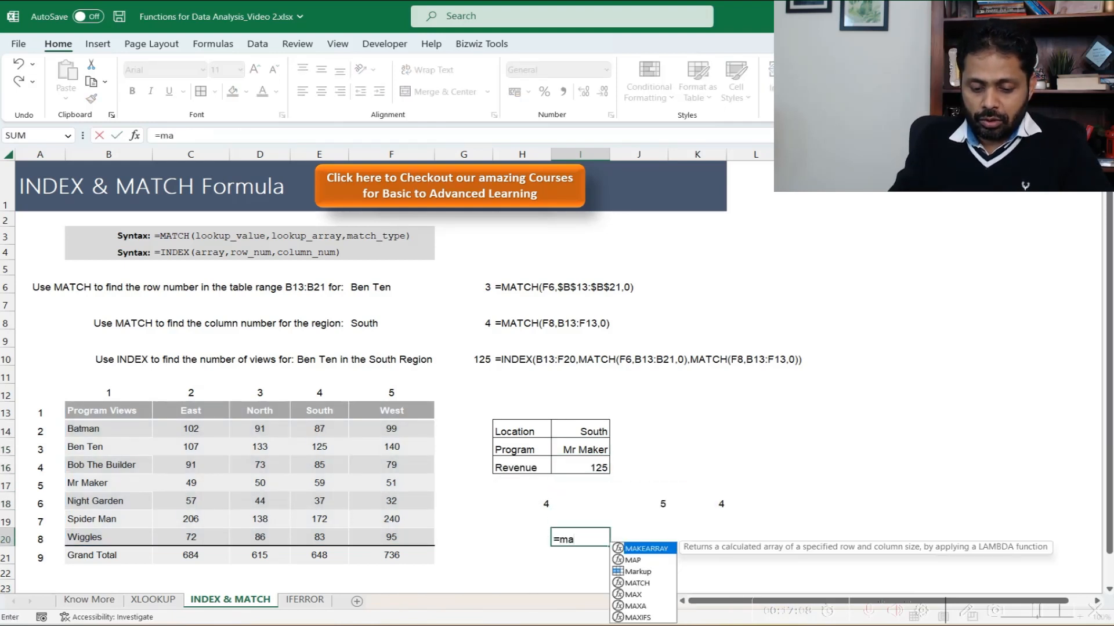
text(tch()
key(Up)
key(Up)
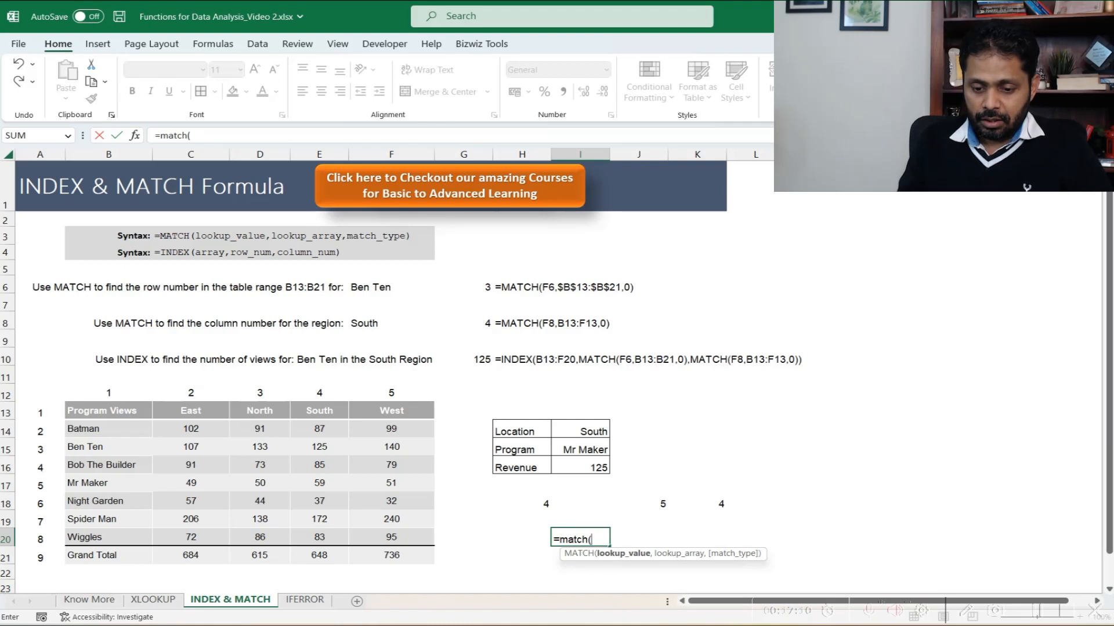
key(Up)
key(Up)
key(Up)
text(,)
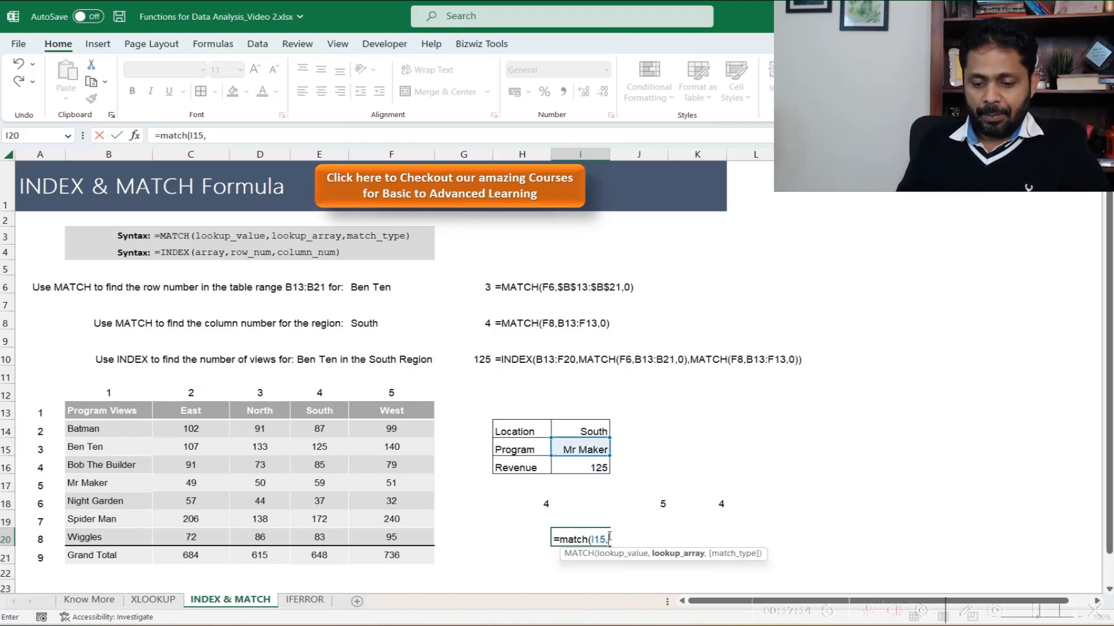
drag(124, 412, 129, 537)
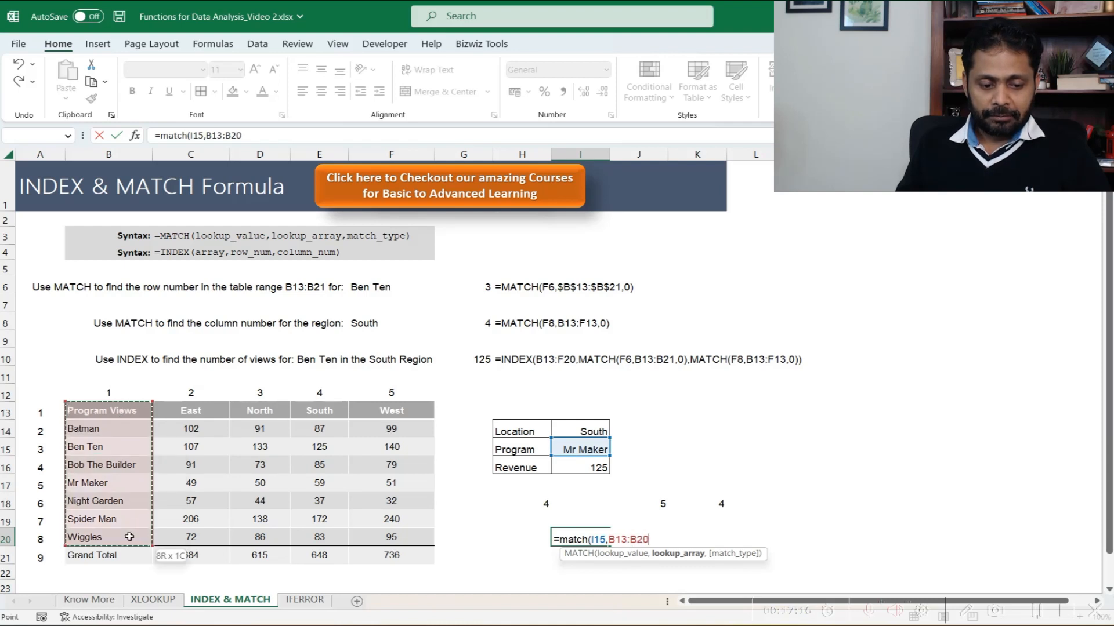
text(,0))
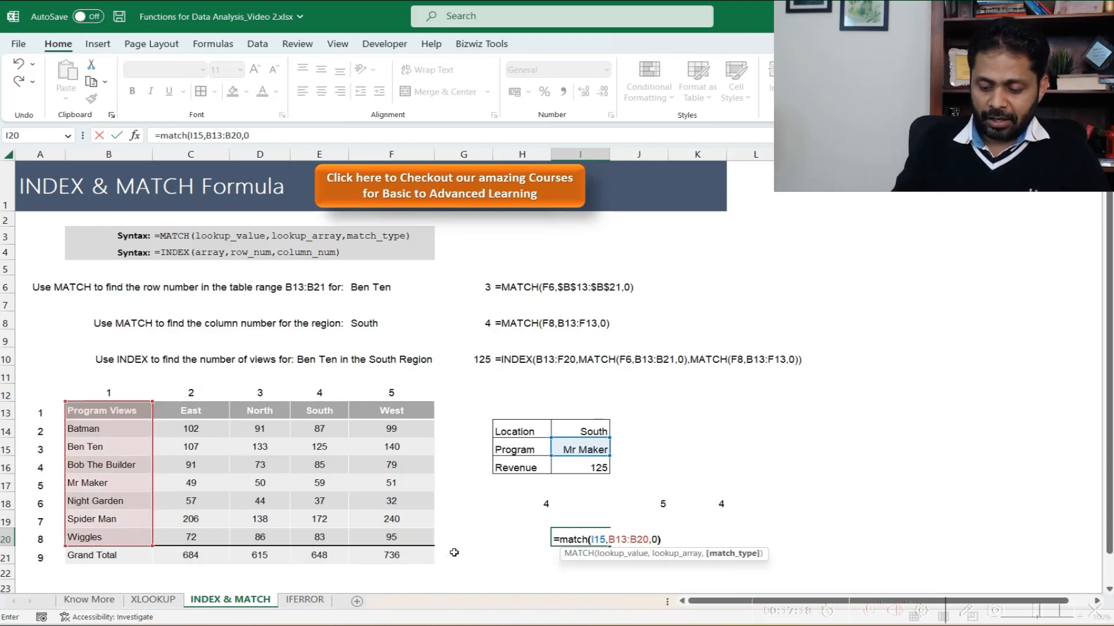
key(Return)
Copy the MATCH expression from the formula in I20 without its equals sign, leaving the cell unchanged.
key(Up)
key(F2)
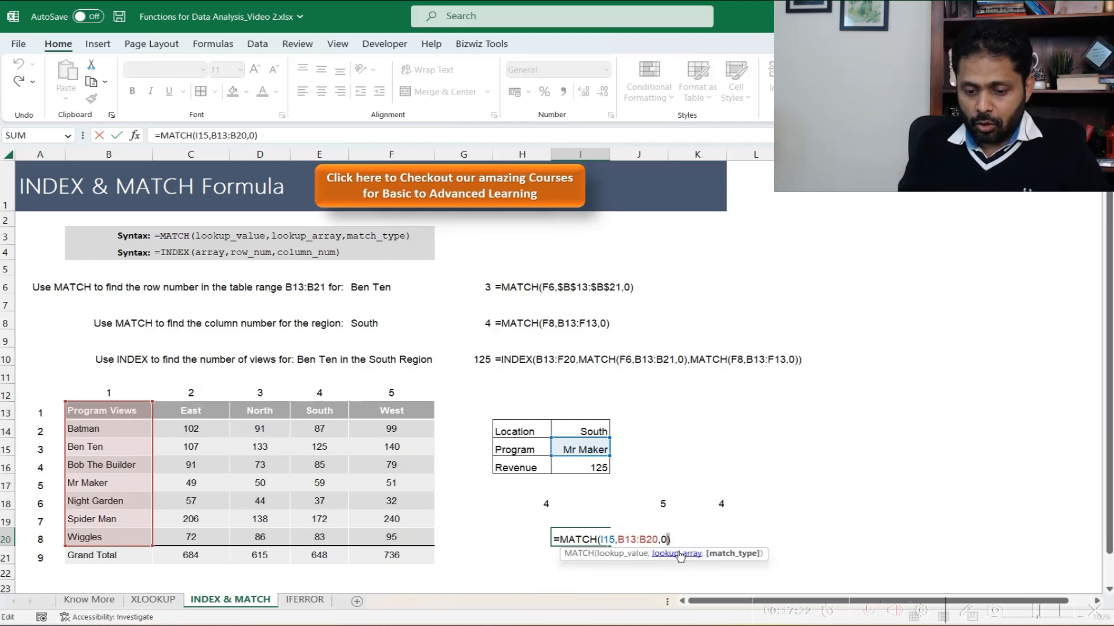
key(ctrl+shift+Left)
key(ctrl+shift+Left)
key(ctrl+shift+Left)
key(ctrl+shift+Left)
key(ctrl+shift+Left)
key(ctrl+shift+Left)
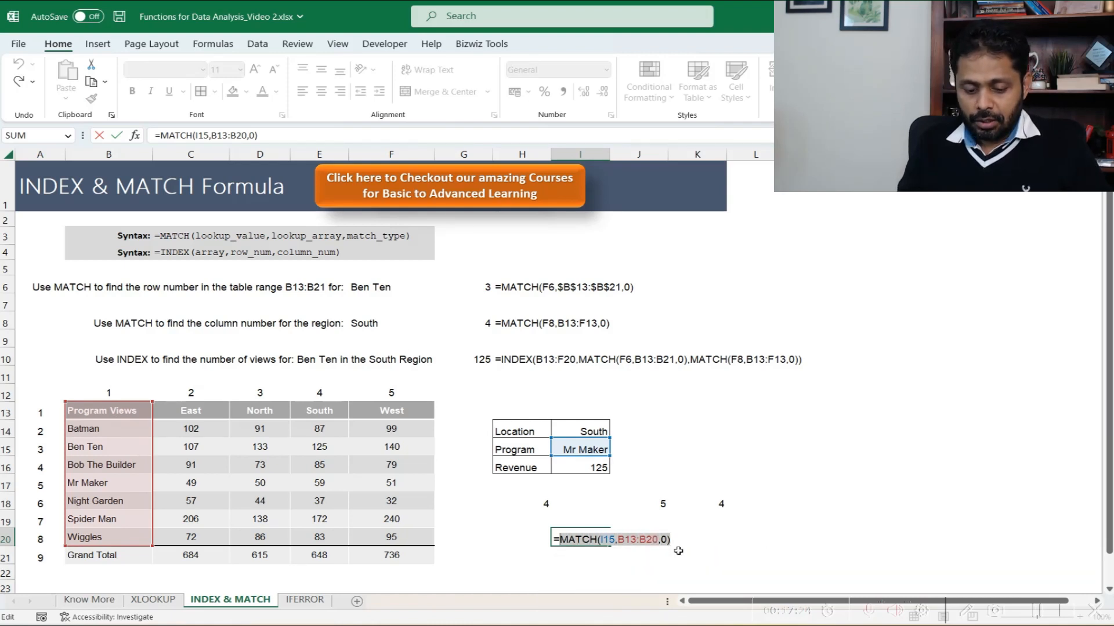
key(ctrl+c)
key(Escape)
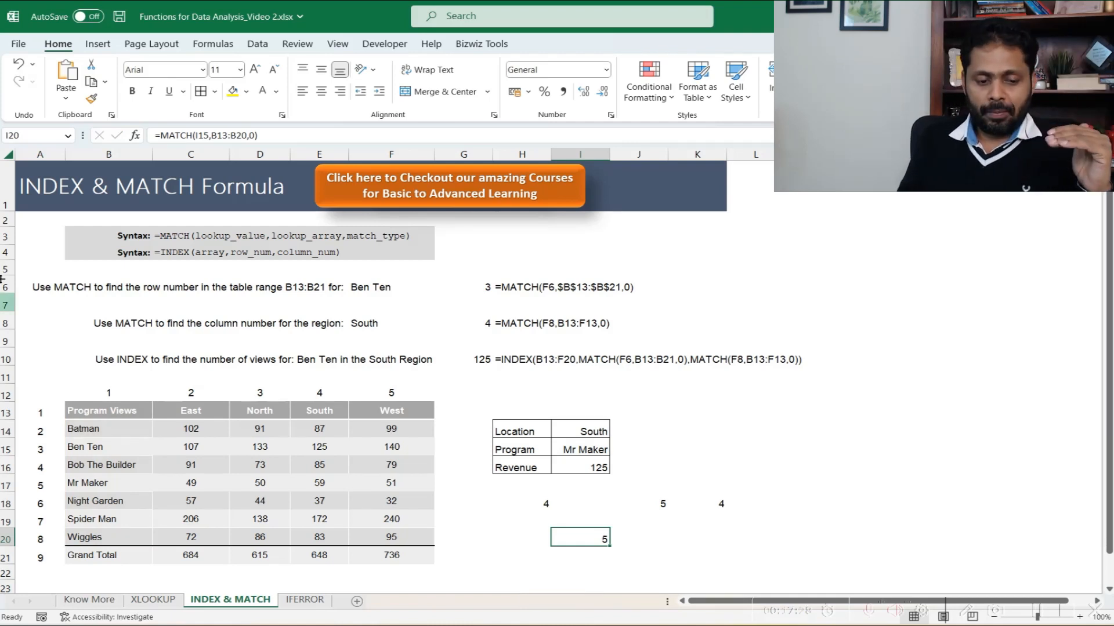
Replace the fixed row number in I16's INDEX formula with the copied expression MATCH(I15,B13:B20,0).
click(98, 467)
click(96, 484)
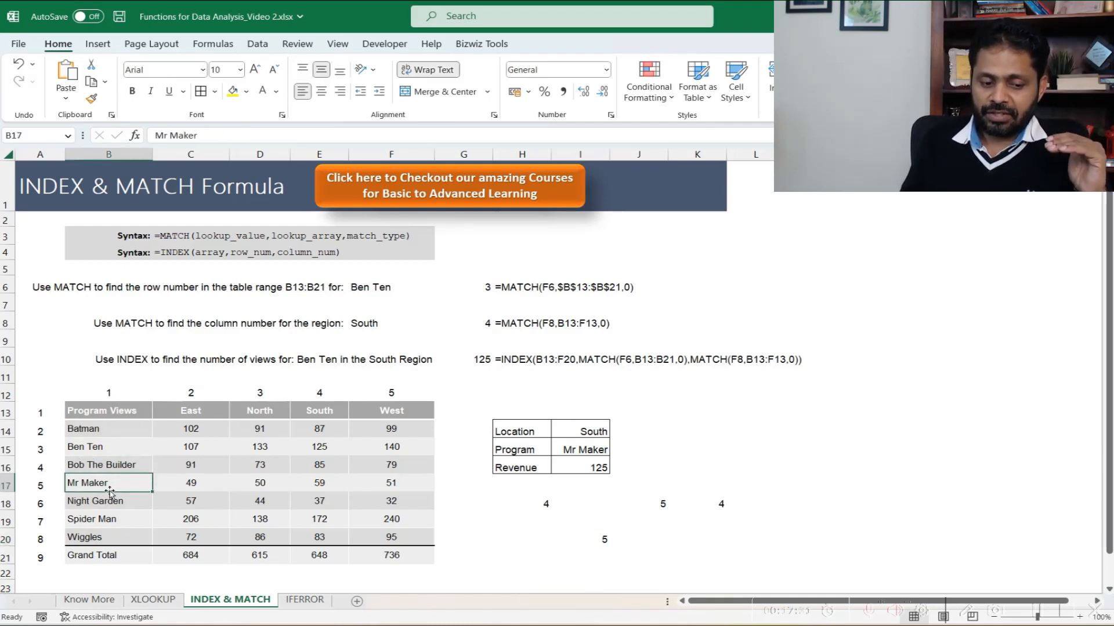
click(590, 442)
key(F2)
key(Return)
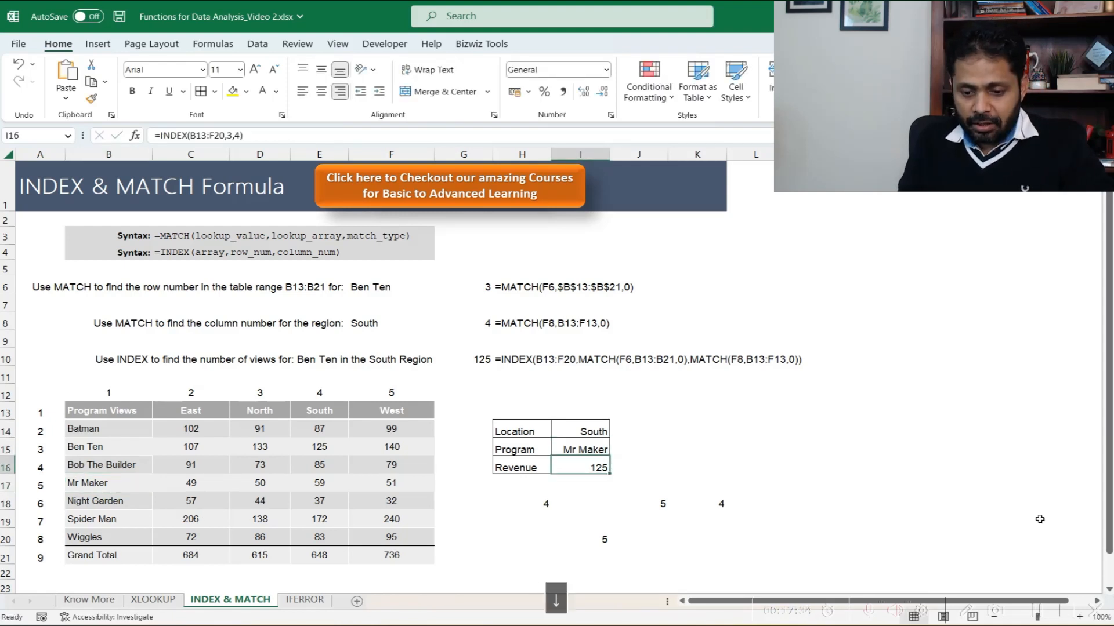
key(F2)
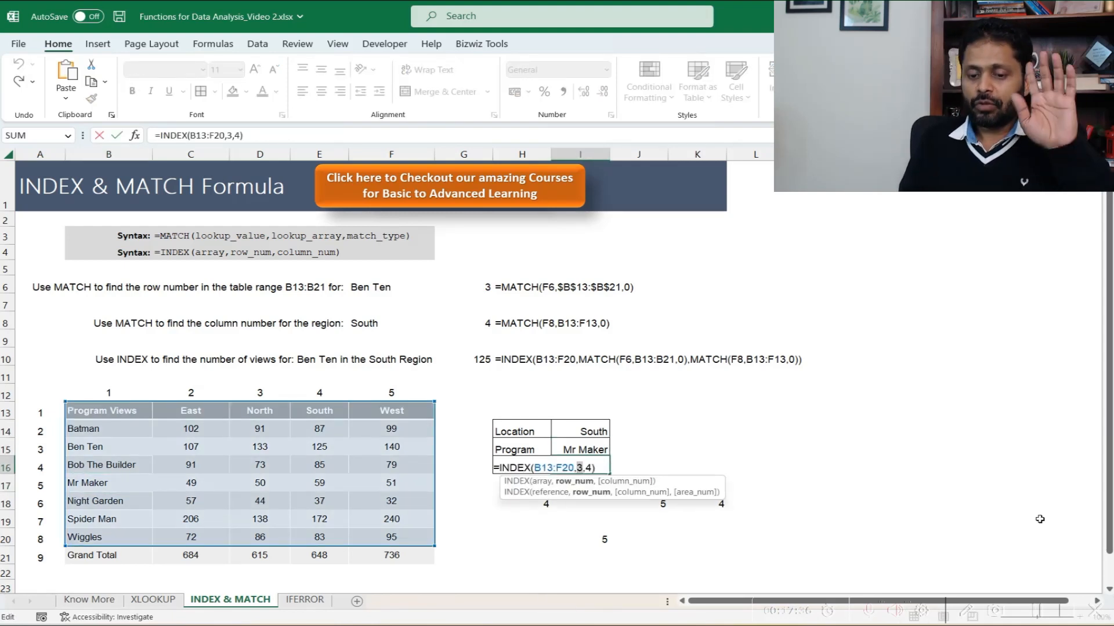
key(Delete)
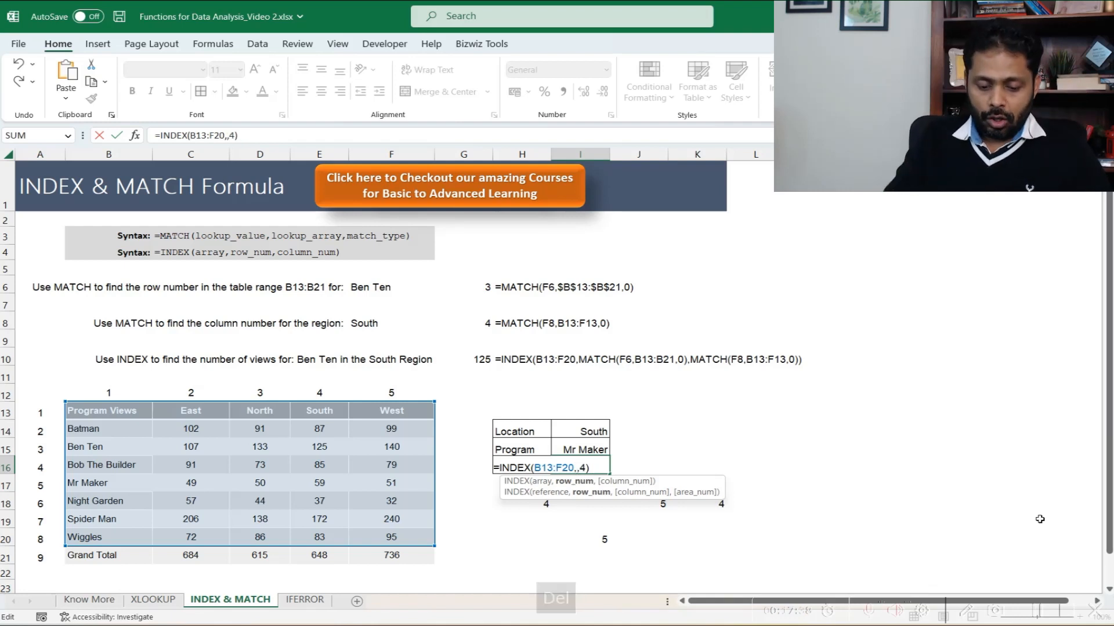
key(ctrl+v)
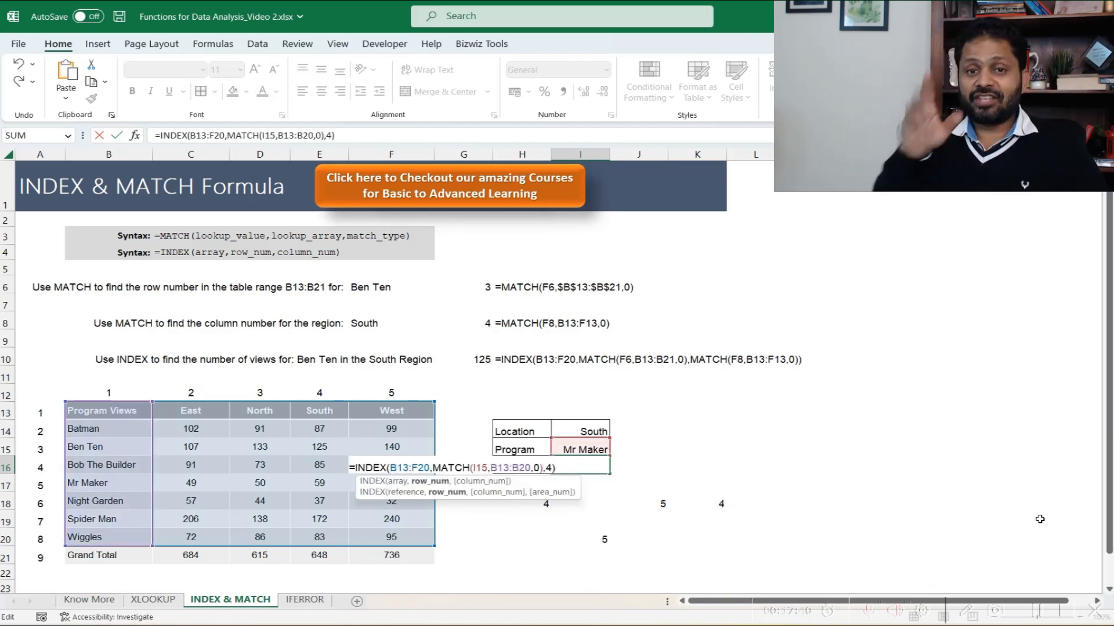
key(Return)
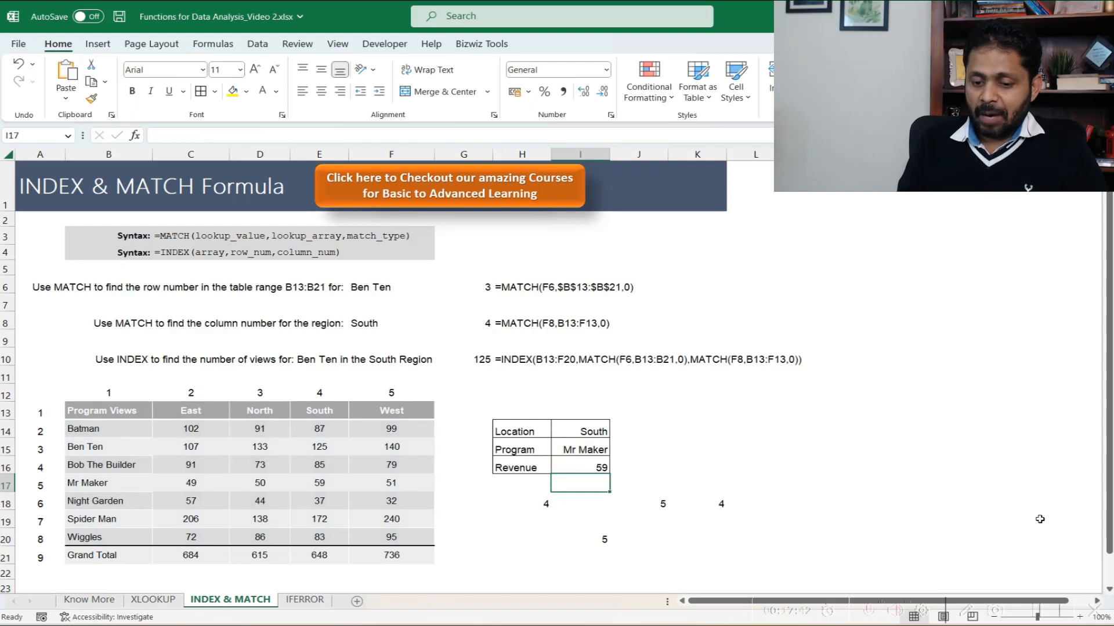
Compare the Revenue result in I16 with the table cell where the South column meets the Mr Maker row.
key(Up)
key(Up)
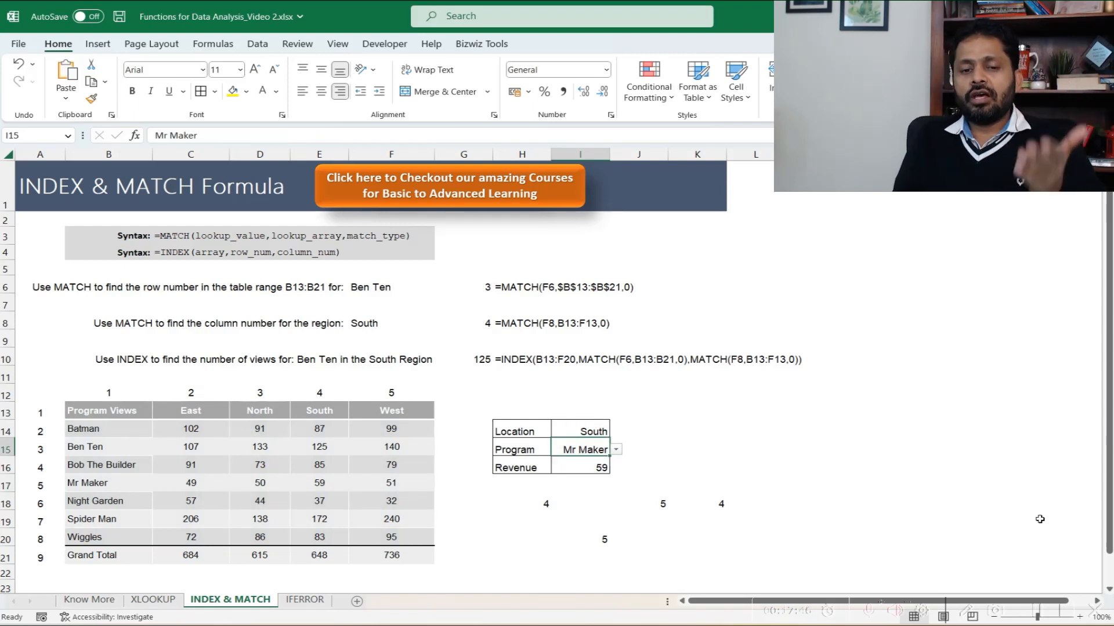
key(Down)
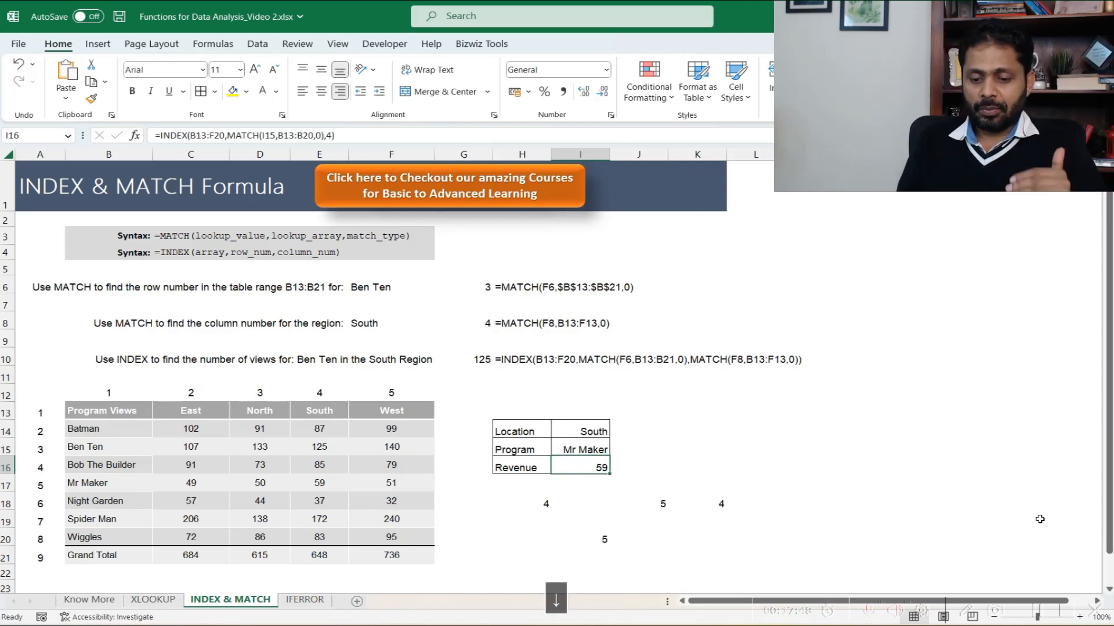
click(309, 418)
click(87, 483)
click(322, 483)
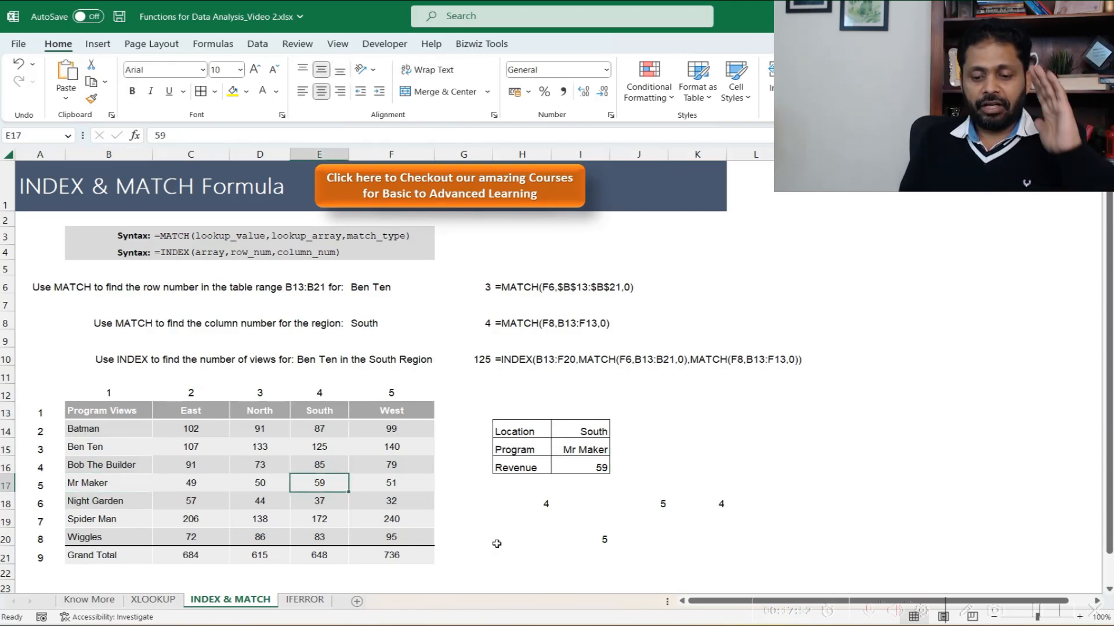
click(600, 468)
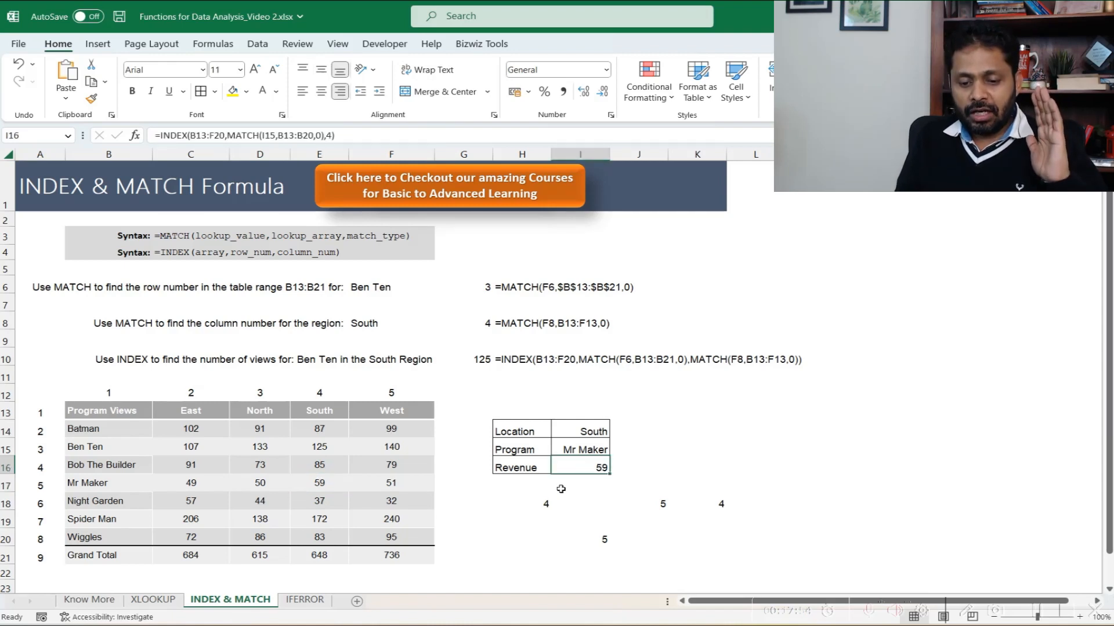
click(588, 433)
click(593, 468)
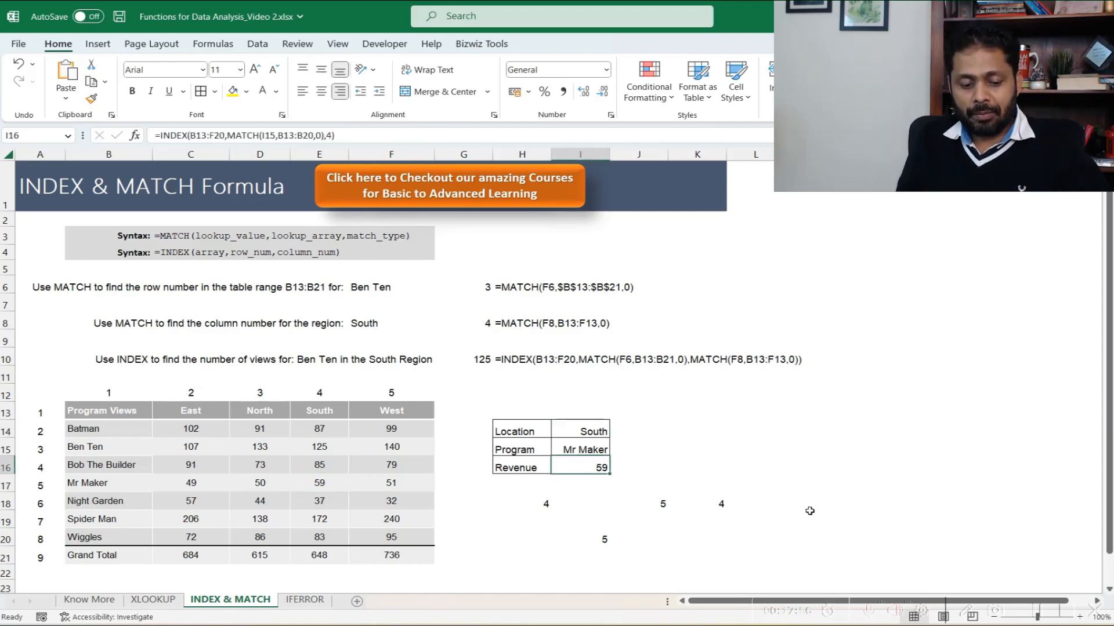
Examine the fixed column number argument in the INDEX formula of I16.
key(F2)
key(Left)
key(shift+Left)
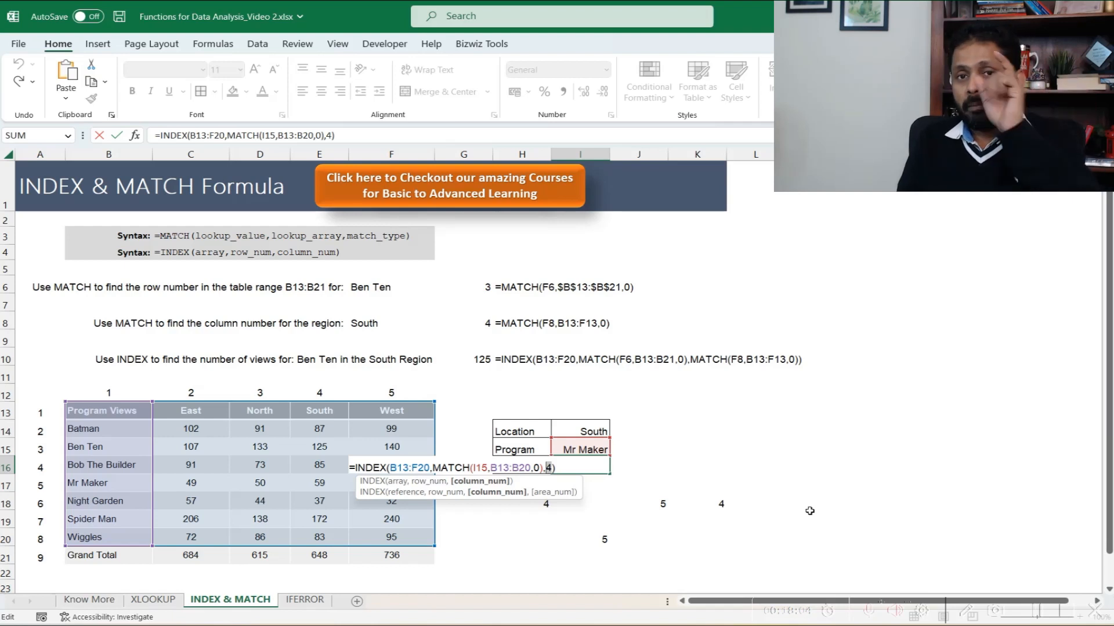
key(Escape)
Clear the trial MATCH formulas below the lookup box, in H18, J18, K18 and I20.
key(Down)
key(Down)
key(Left)
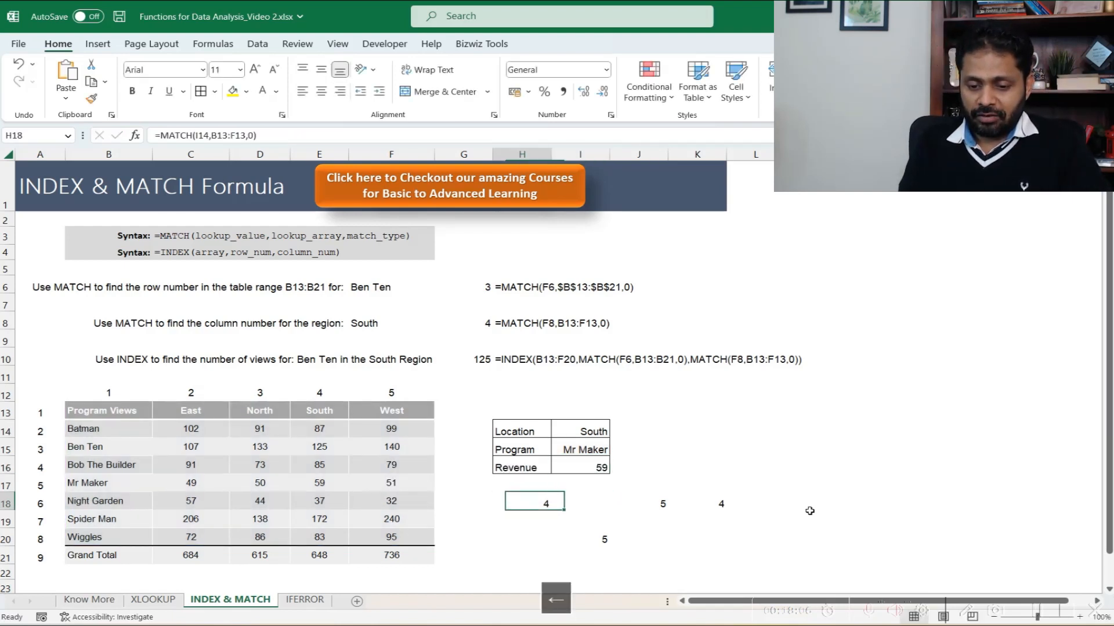
key(shift+Right)
key(shift+Right)
key(shift+Right)
key(shift+Right)
key(shift+Right)
key(shift+Down)
key(shift+Down)
key(shift+Down)
key(Delete)
Enter a MATCH formula in I18 that finds the location in I14 within B13:F13, using match type 0.
key(Left)
key(Right)
key(Right)
text(=)
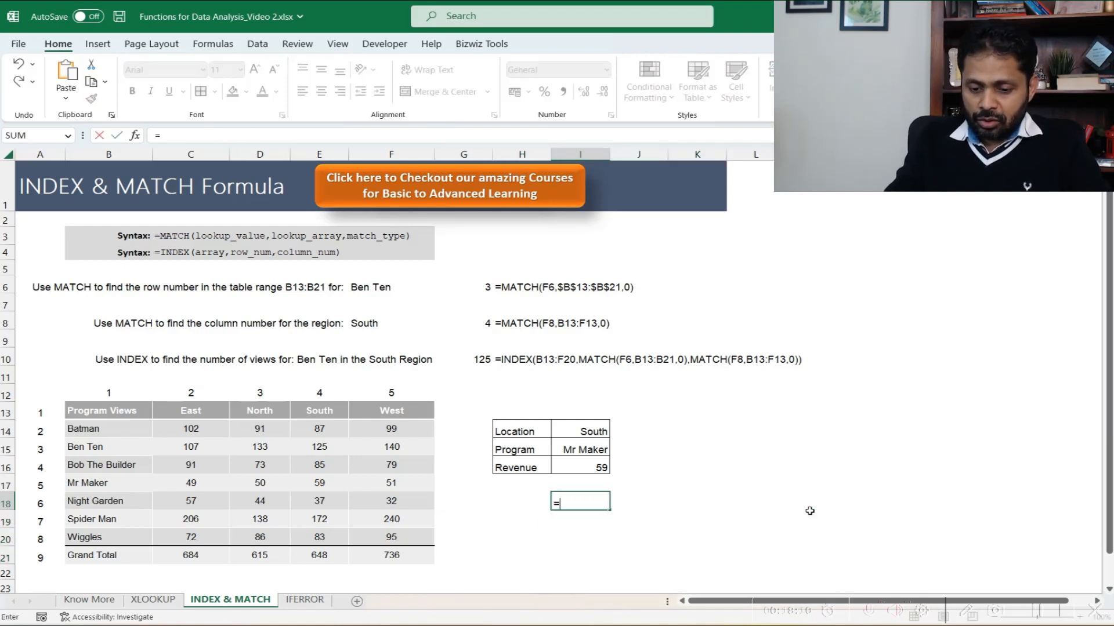
text(match()
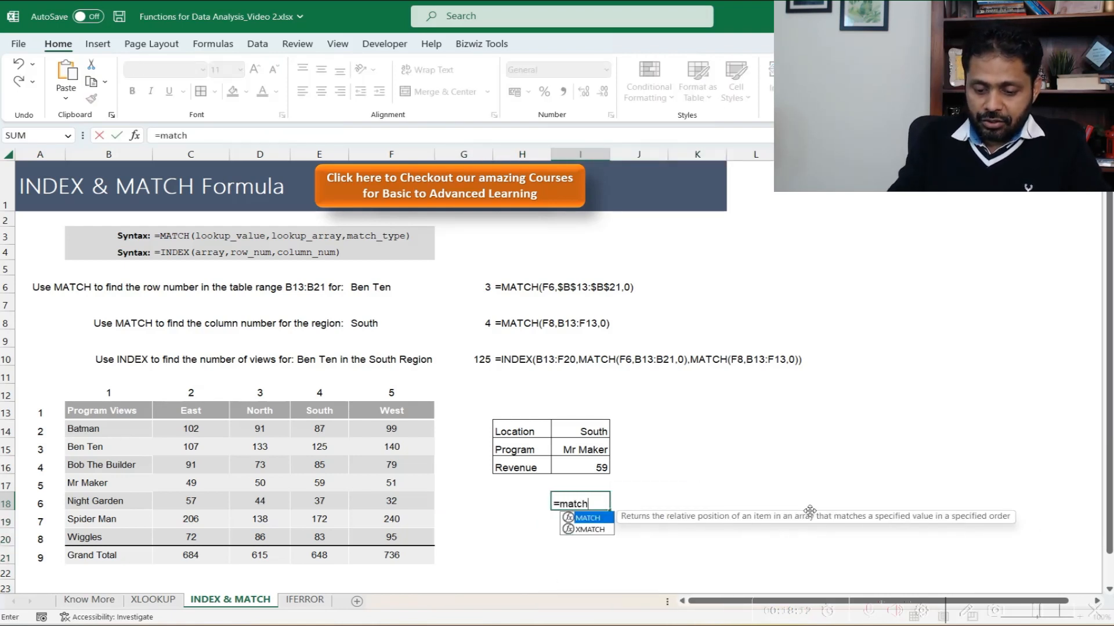
key(Up)
key(Up)
key(Up)
key(Up)
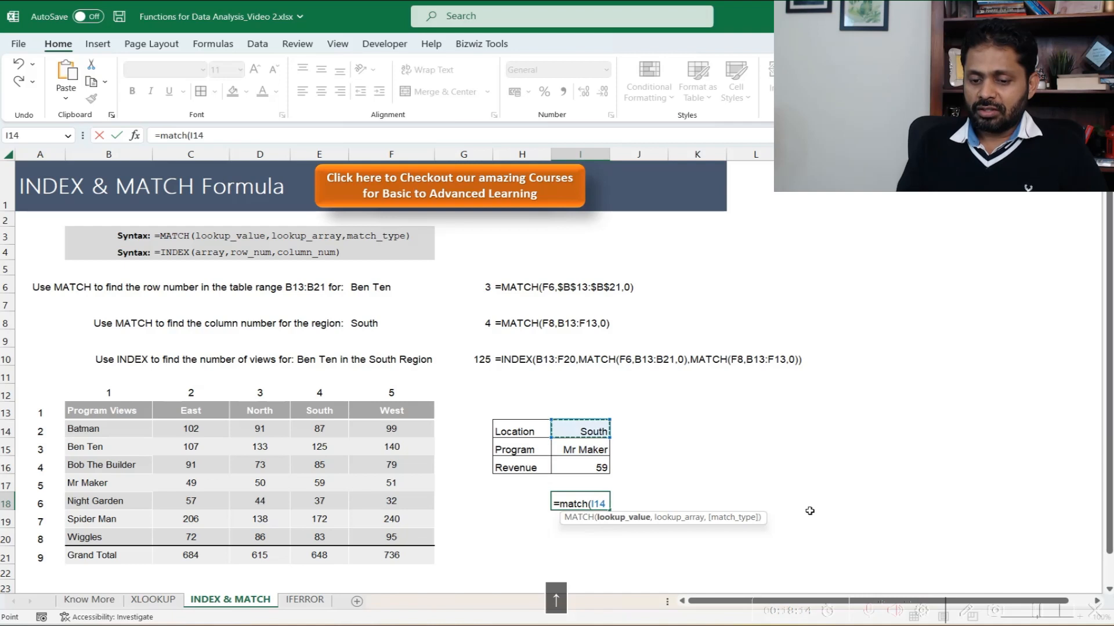
text(,)
drag(139, 410, 355, 413)
click(378, 413)
key(Left)
key(Left)
key(Left)
key(Left)
key(shift+Right)
key(shift+Right)
key(shift+Right)
key(shift+Right)
text(,)
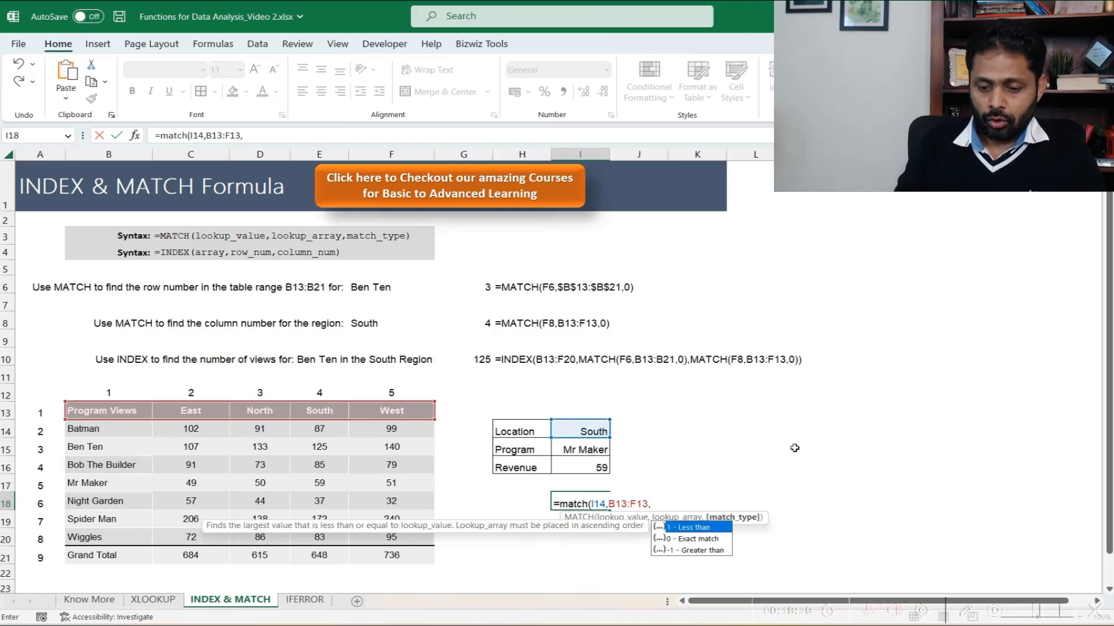
text(0))
key(Return)
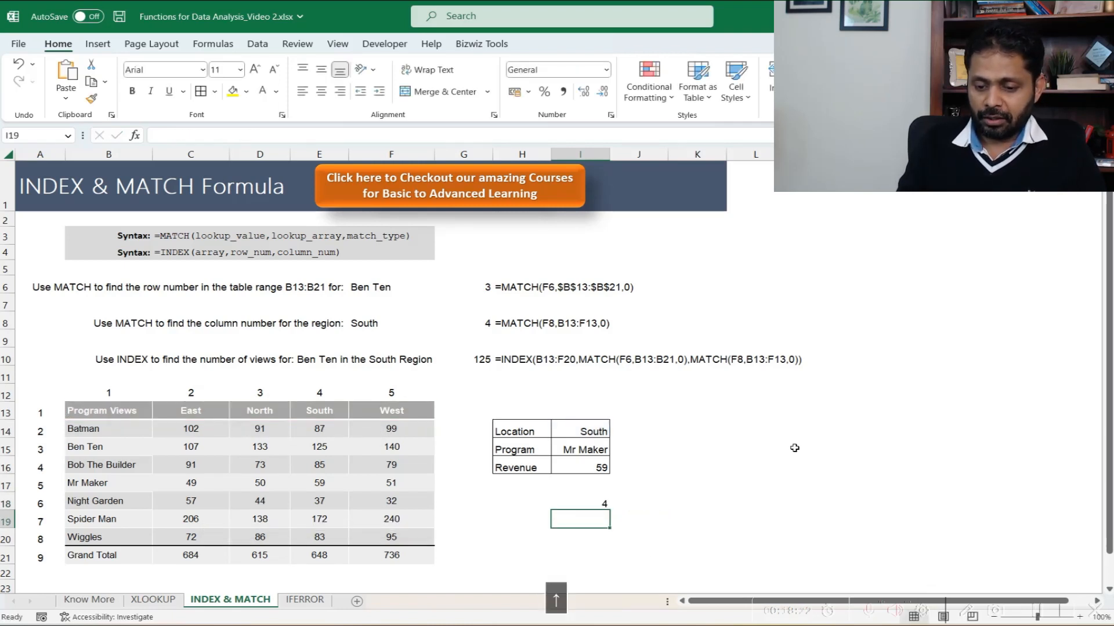
Copy the MATCH expression from the formula in I18 without its equals sign, leaving the cell unchanged.
key(F2)
key(shift+Left)
key(shift+Left)
key(shift+Left)
key(shift+Left)
key(shift+Left)
key(shift+Left)
key(shift+Left)
key(shift+Left)
key(shift+Left)
key(shift+Left)
key(shift+Left)
key(shift+Left)
key(shift+Left)
key(shift+Left)
key(shift+Left)
key(shift+Left)
key(shift+Left)
key(shift+Left)
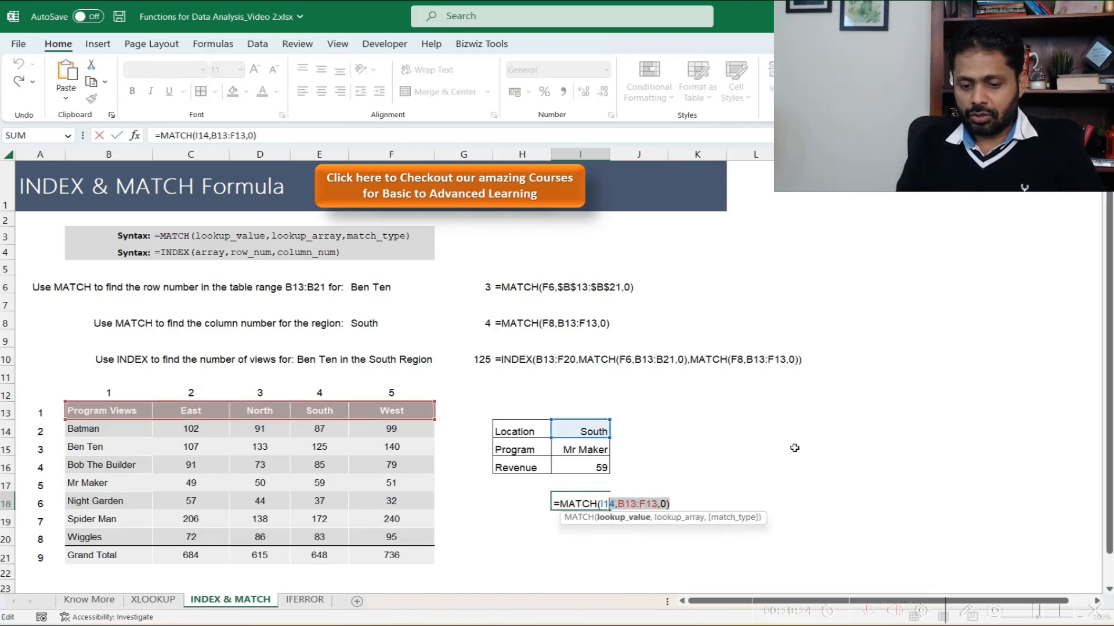
key(shift+Left)
key(shift+Left)
key(ctrl+c)
key(Escape)
Replace the fixed column number in I16's INDEX formula with the copied expression MATCH(I14,B13:F13,0).
key(Up)
key(Up)
key(F2)
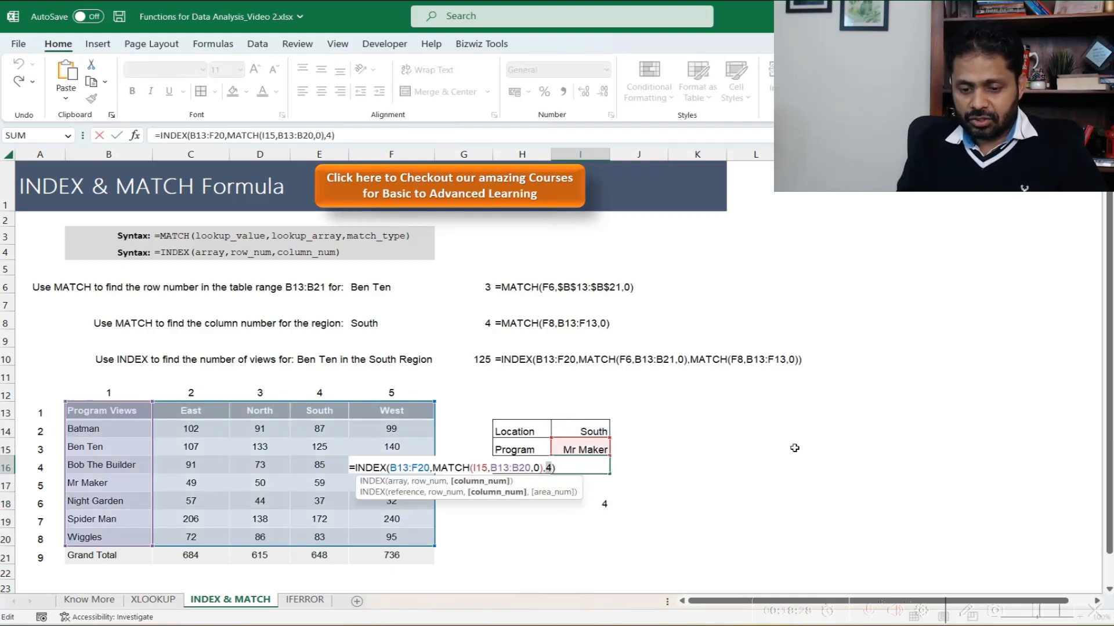
key(Delete)
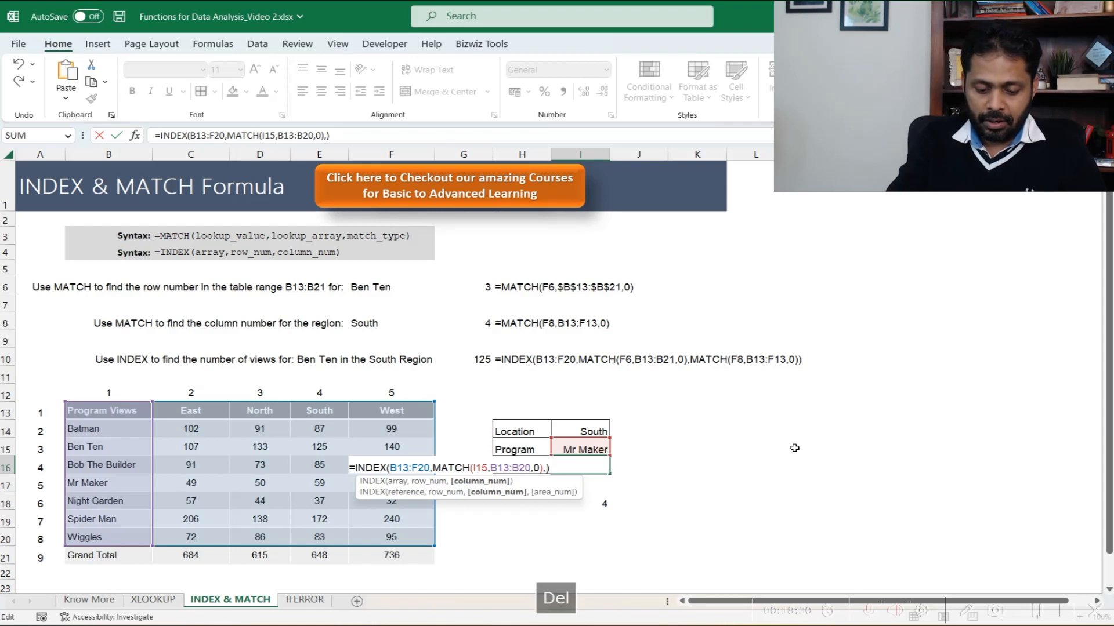
key(ctrl+v)
key(Return)
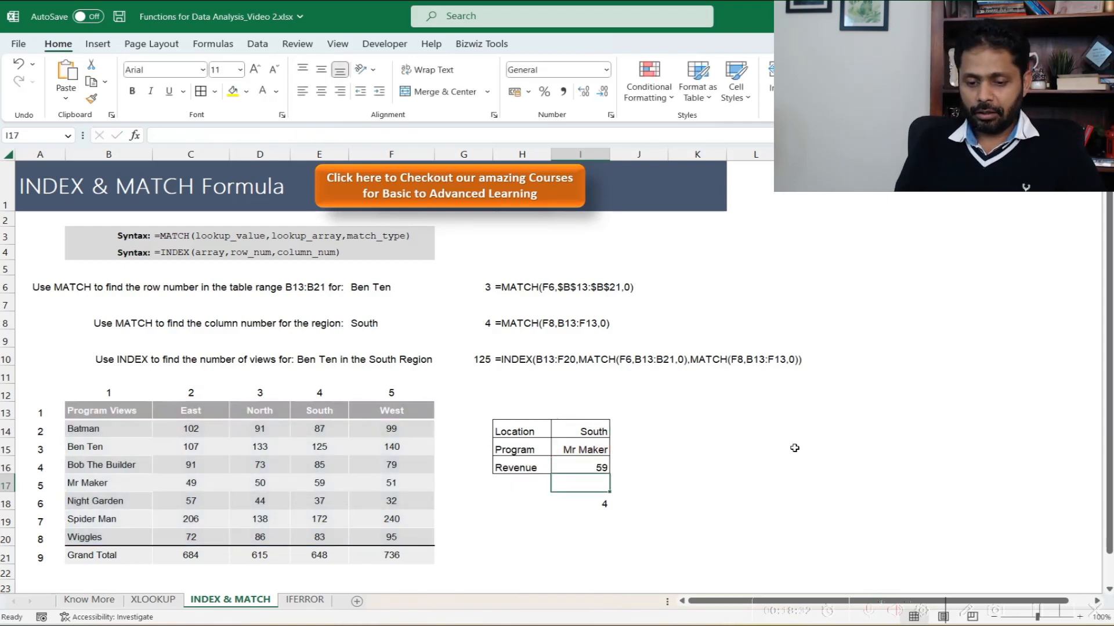
key(Down)
key(Up)
key(Up)
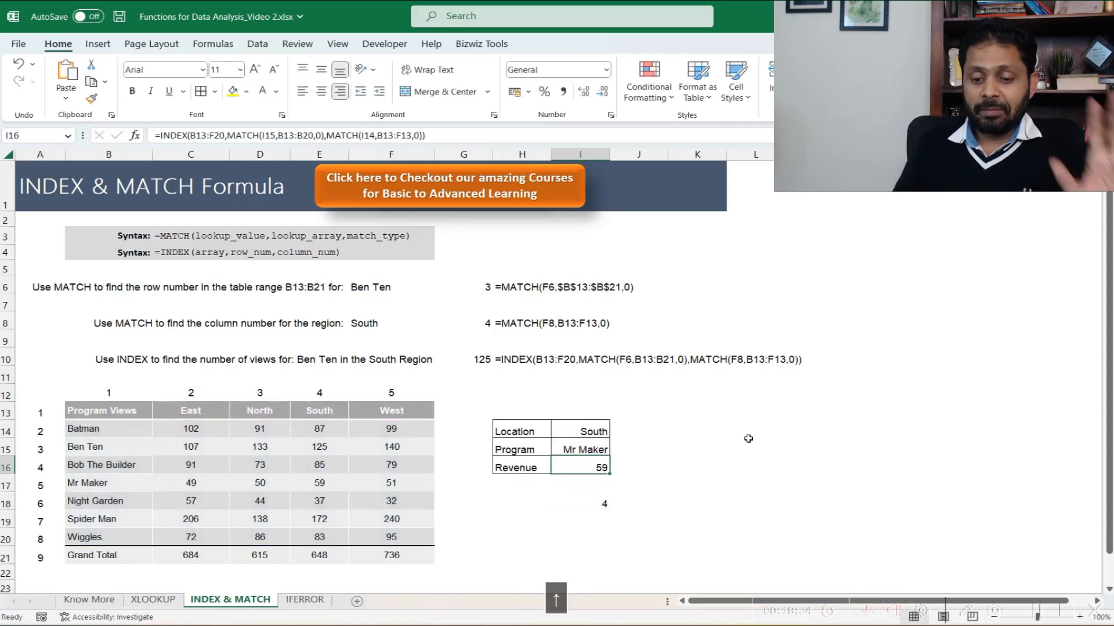
Set the Location in I14 to East and compare the result with Mr Maker's East value in the table.
click(589, 428)
click(617, 432)
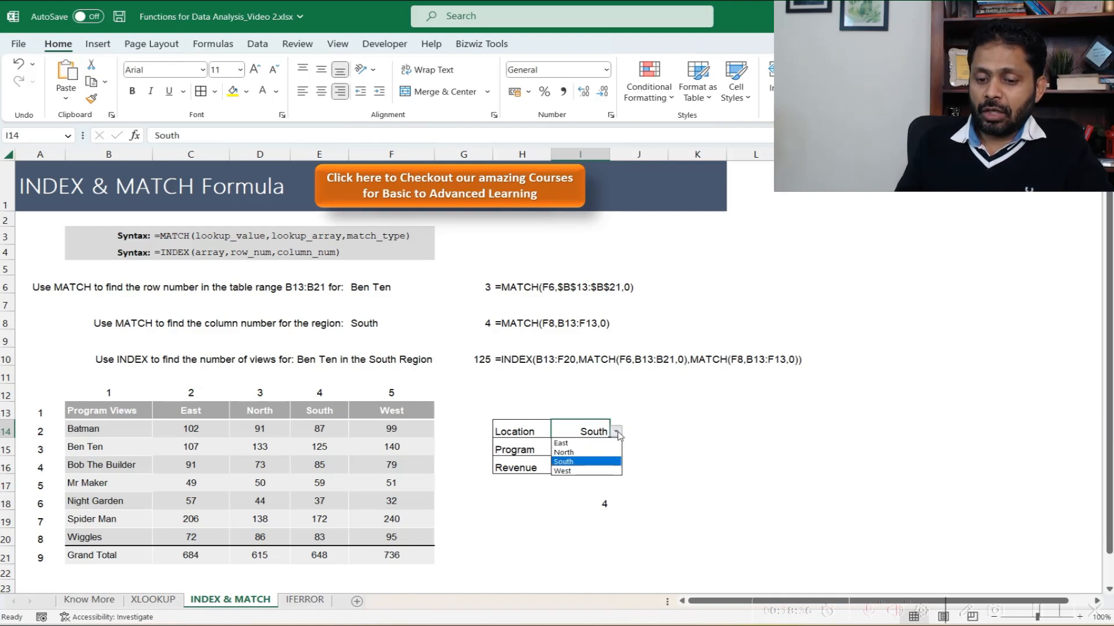
click(614, 443)
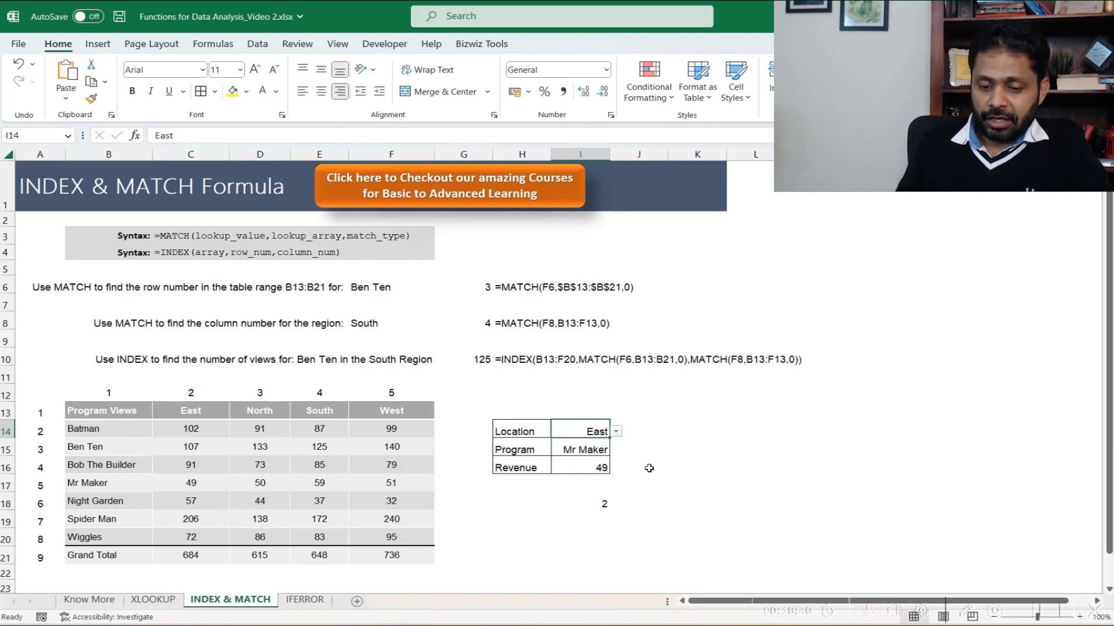
click(197, 481)
Switch the Program in I15 to Ben Ten and then Night Garden, and fit column I's width to its contents.
click(584, 449)
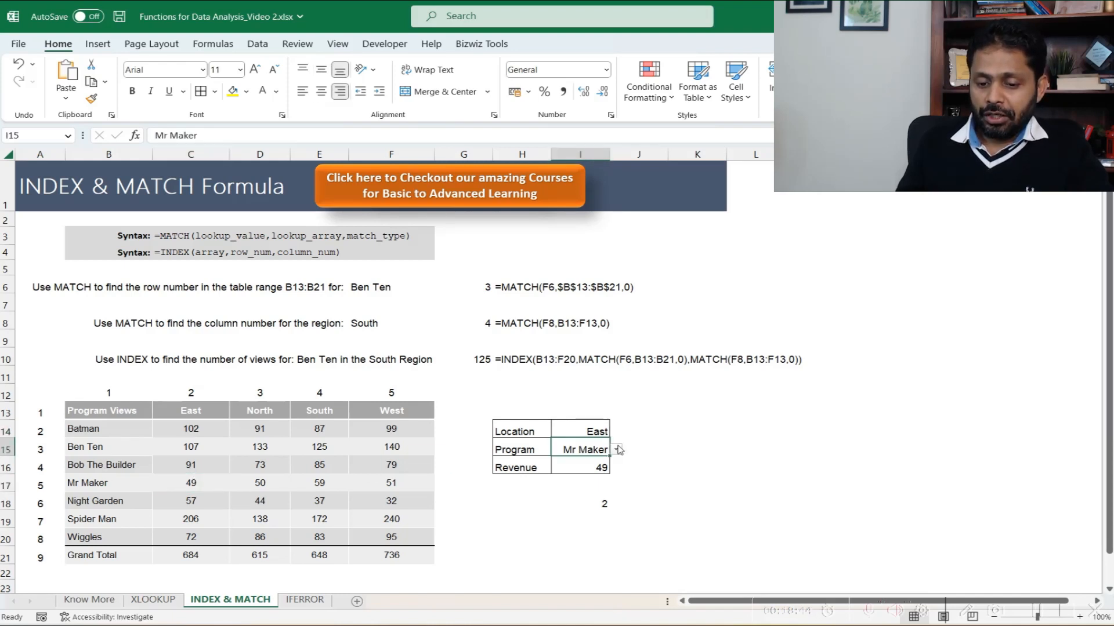
click(617, 450)
click(597, 471)
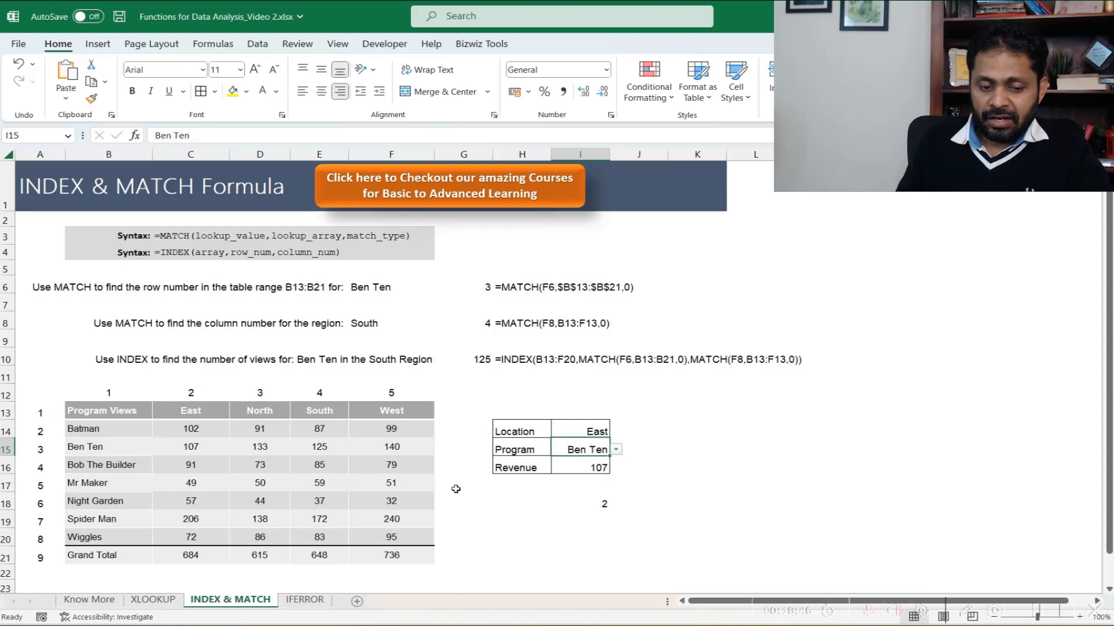
click(616, 450)
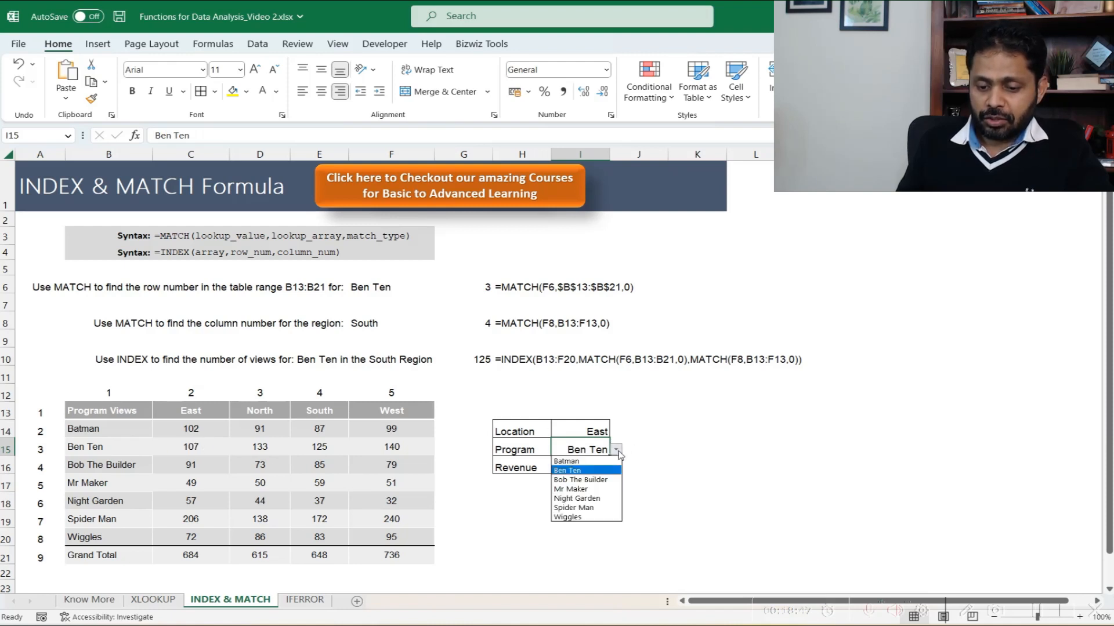
click(597, 499)
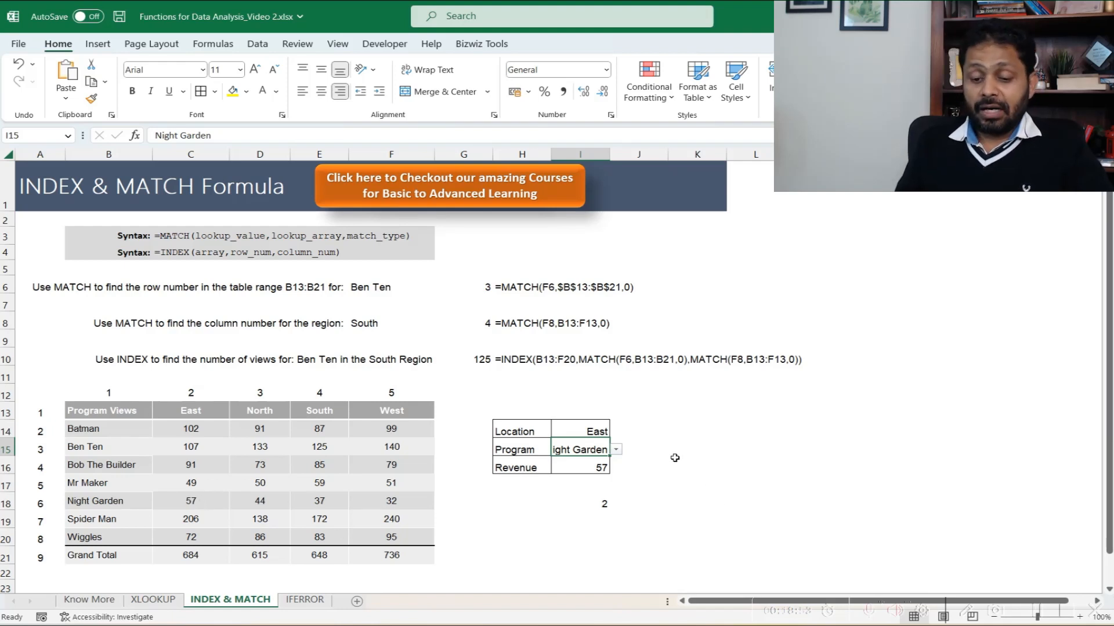
double_click(610, 154)
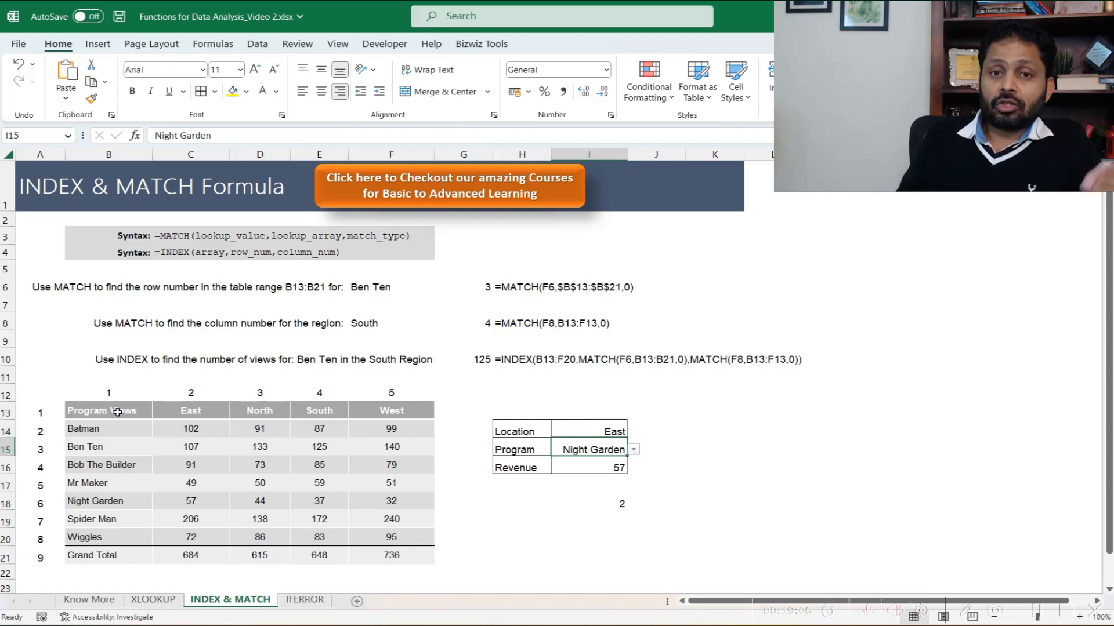
Examine the table's program names, location headers and full range against the program in I15 and the INDEX and MATCH formula in I16.
drag(121, 413, 103, 552)
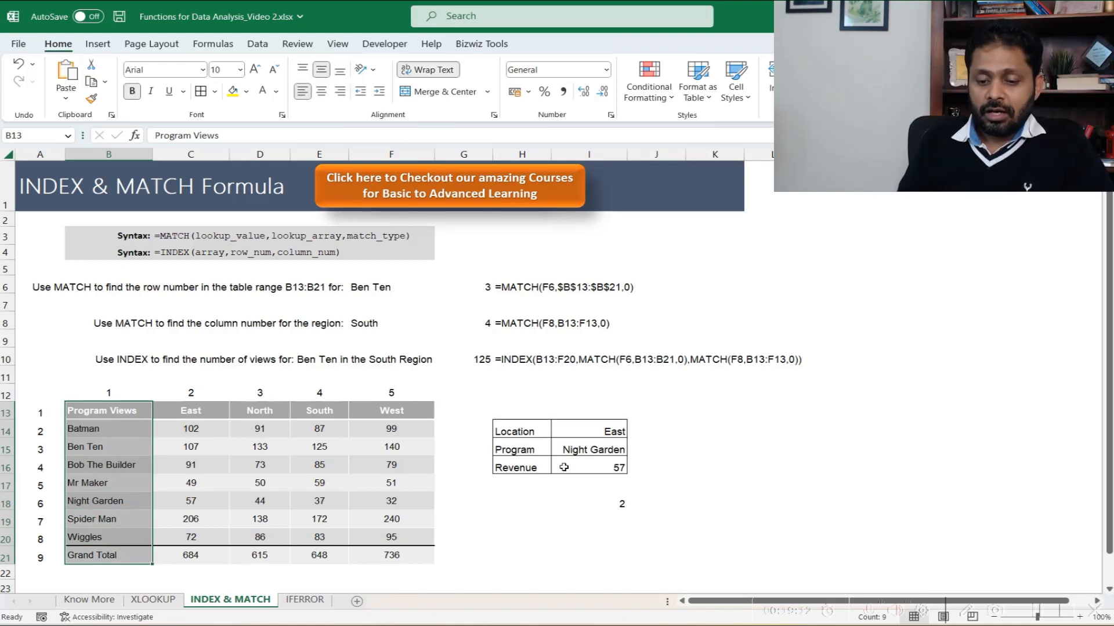
click(588, 452)
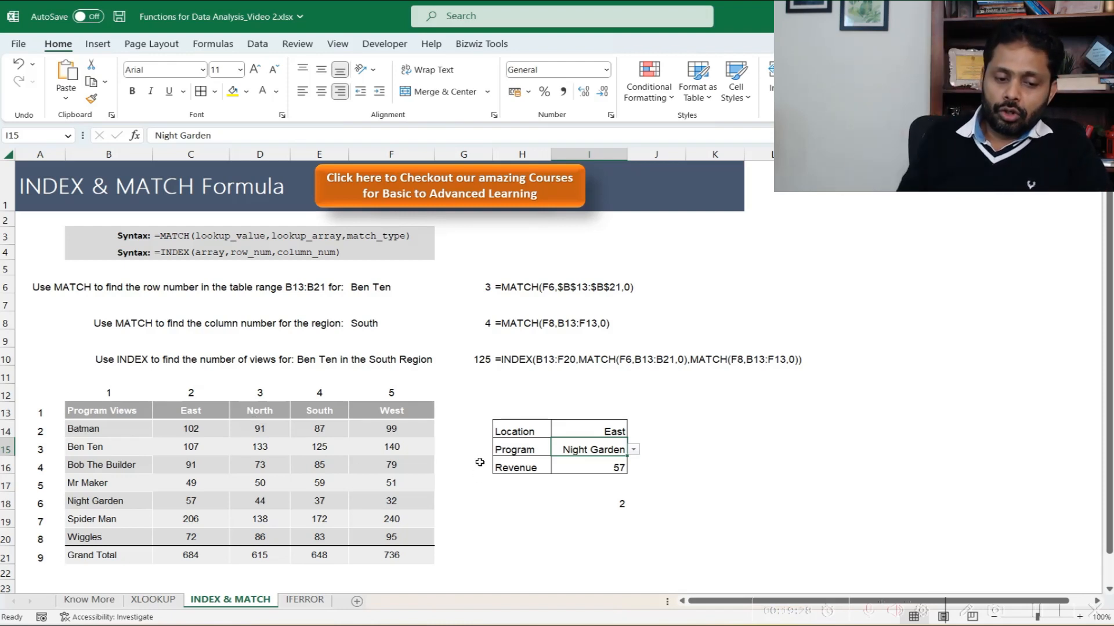
drag(116, 413, 113, 535)
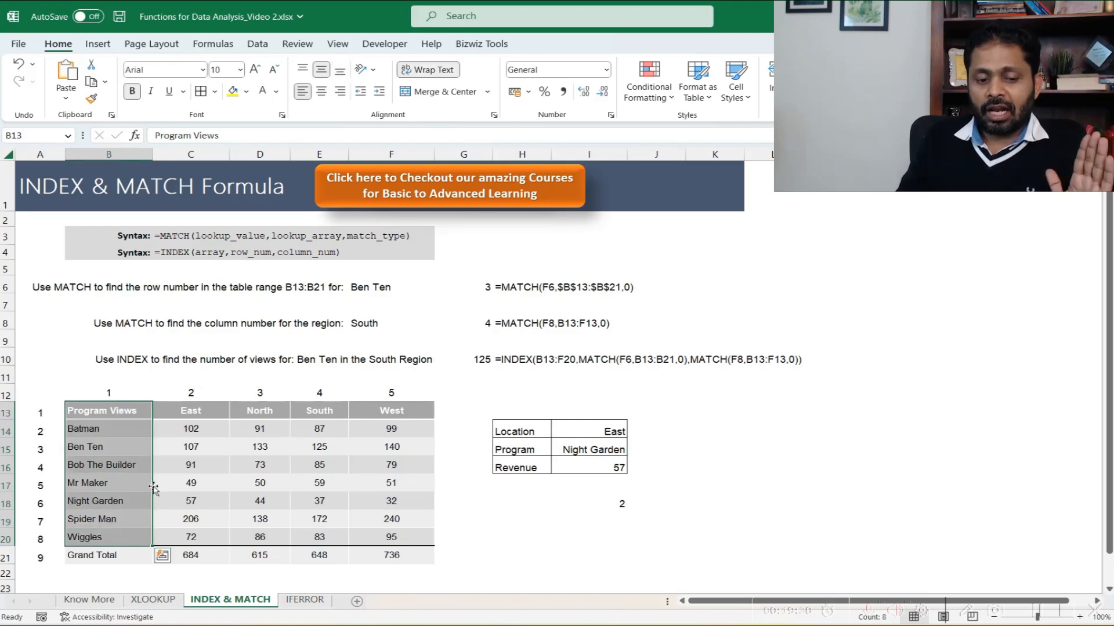
drag(135, 413, 414, 412)
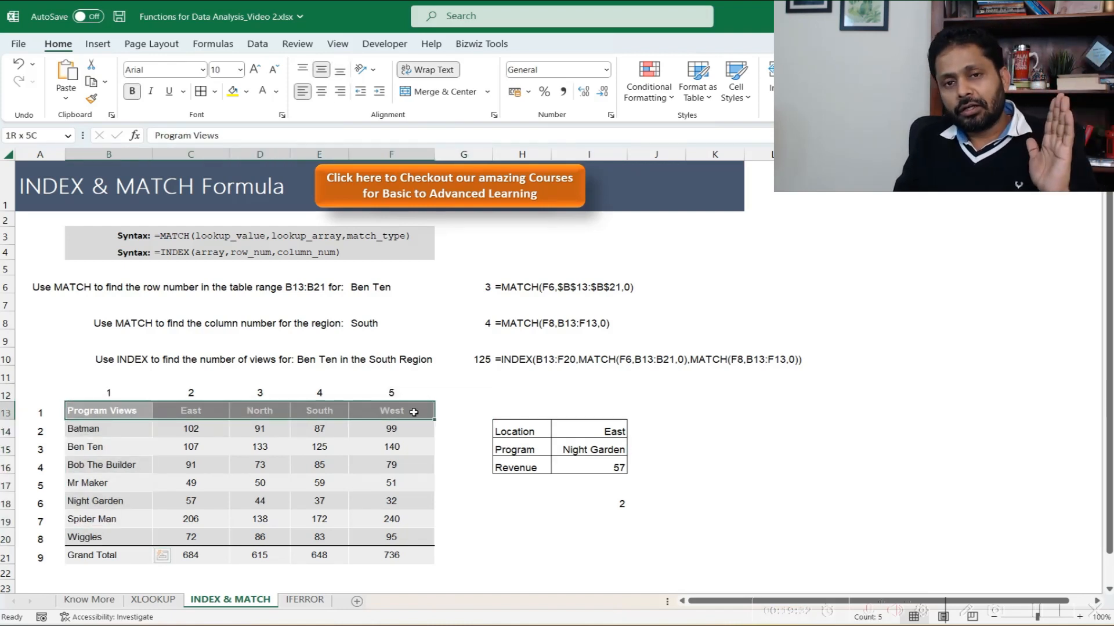
key(ctrl+shift+Down)
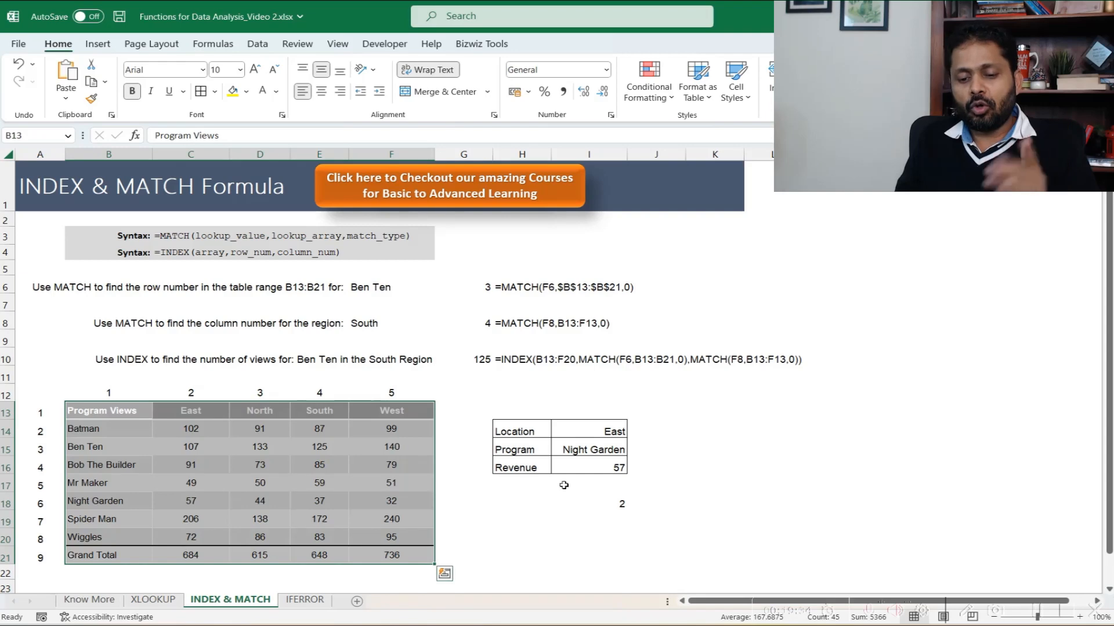
click(618, 451)
click(619, 465)
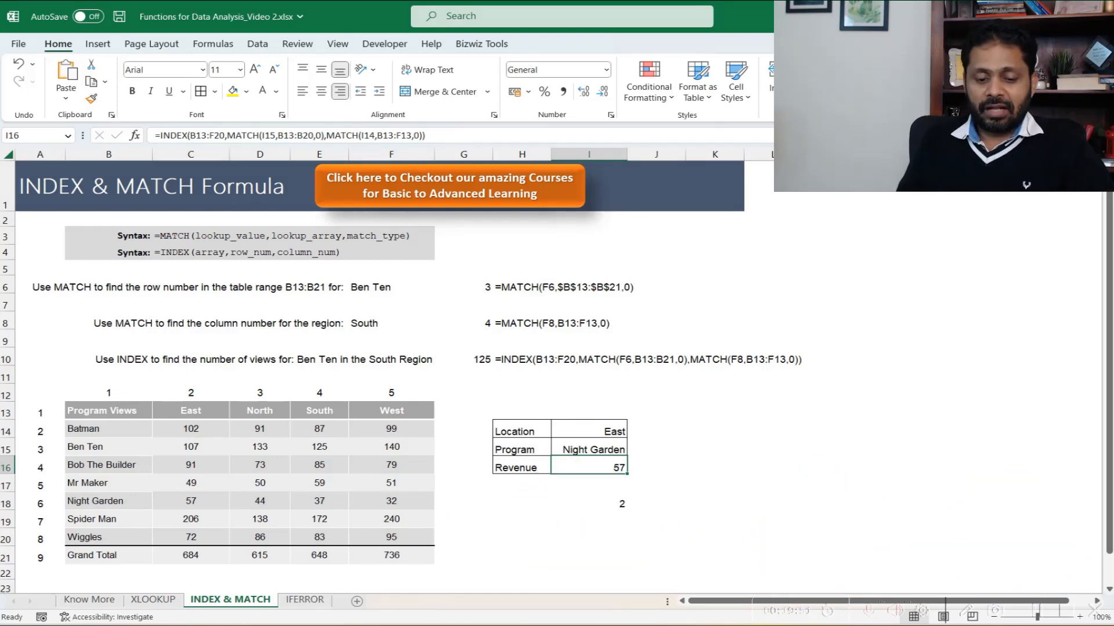
Open the IFERROR sheet and examine its Builder, Units, Average and Total columns, including the formula in E6.
click(307, 604)
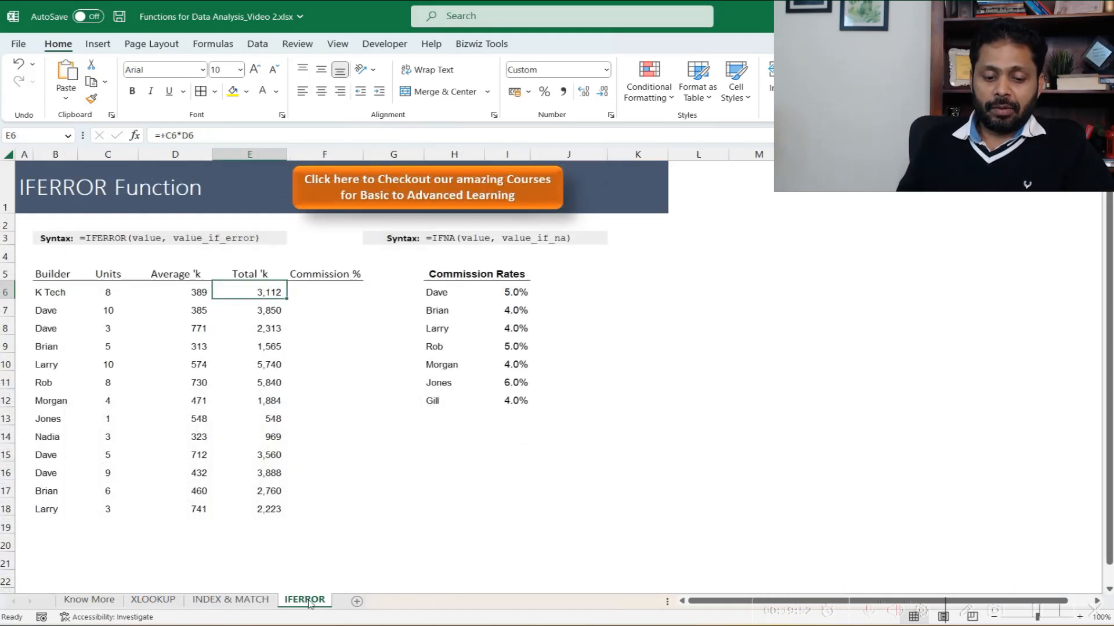
click(316, 290)
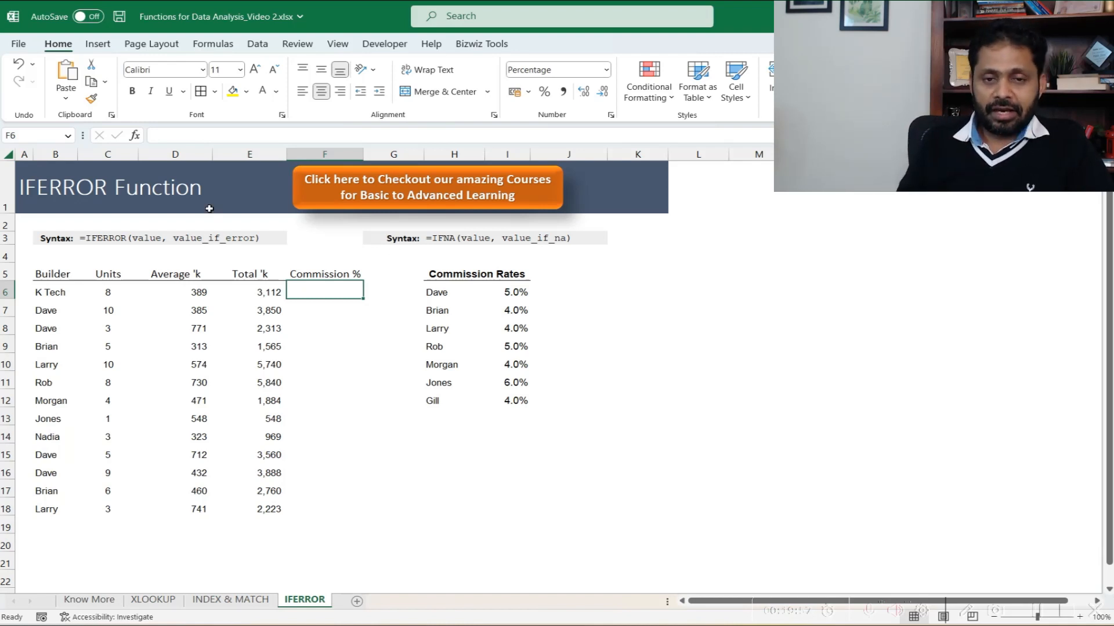
drag(60, 291, 55, 528)
drag(120, 297, 105, 509)
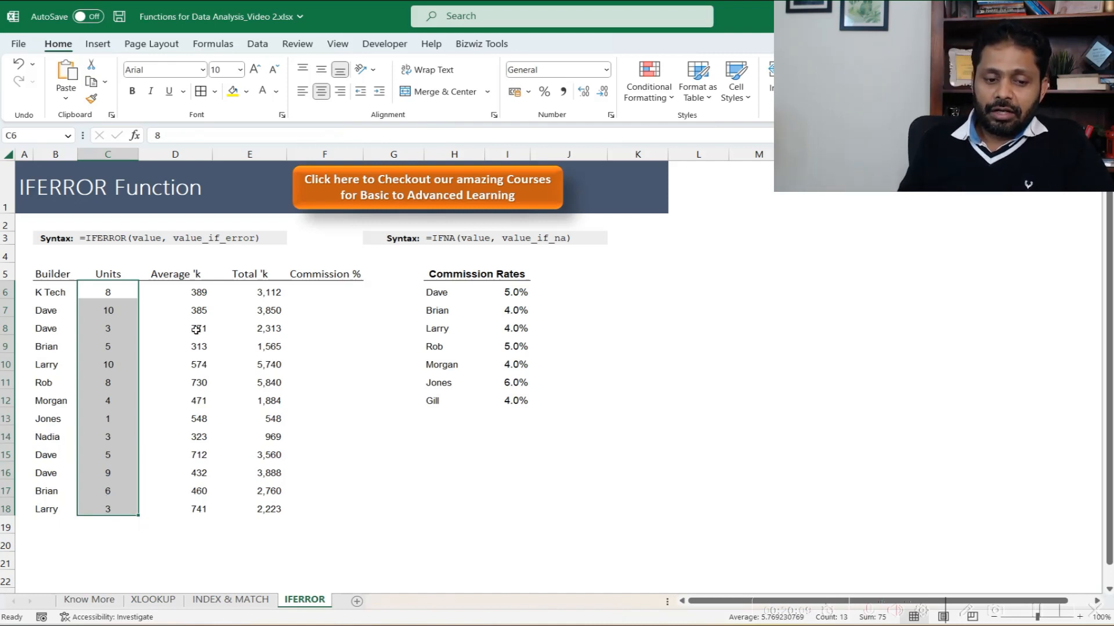
drag(193, 294, 193, 509)
drag(261, 293, 273, 503)
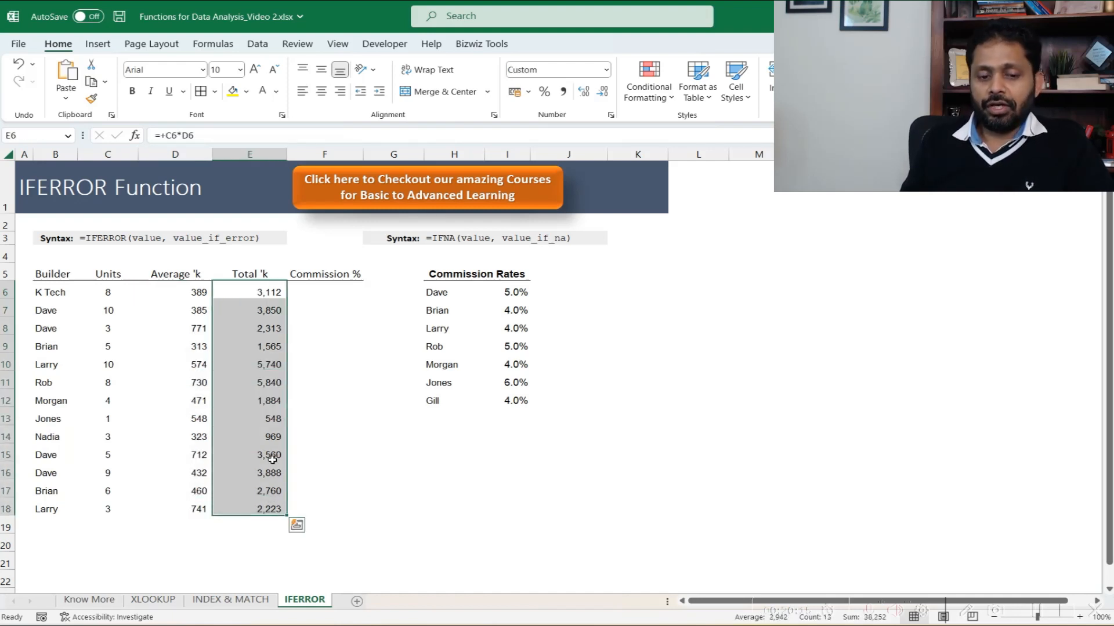
click(261, 296)
key(F2)
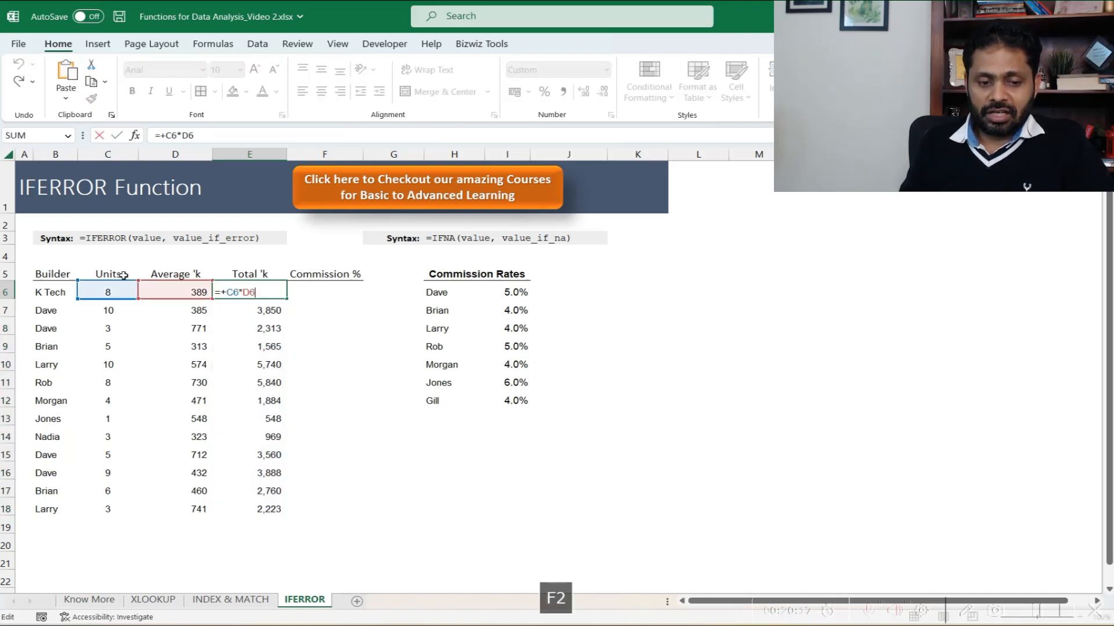
key(Escape)
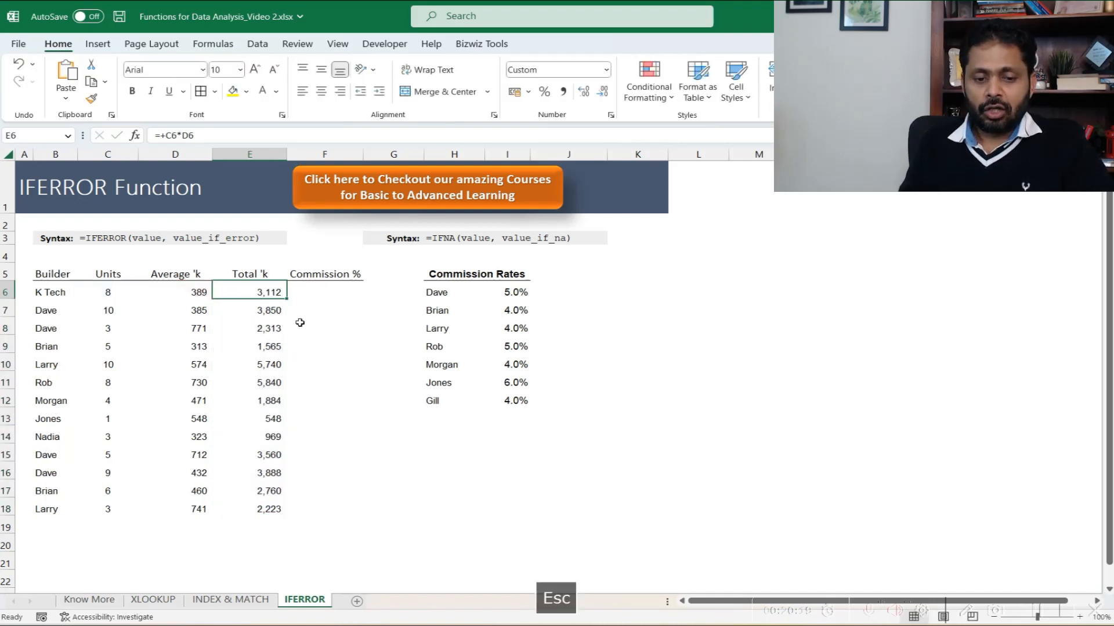
drag(169, 295, 257, 496)
click(311, 288)
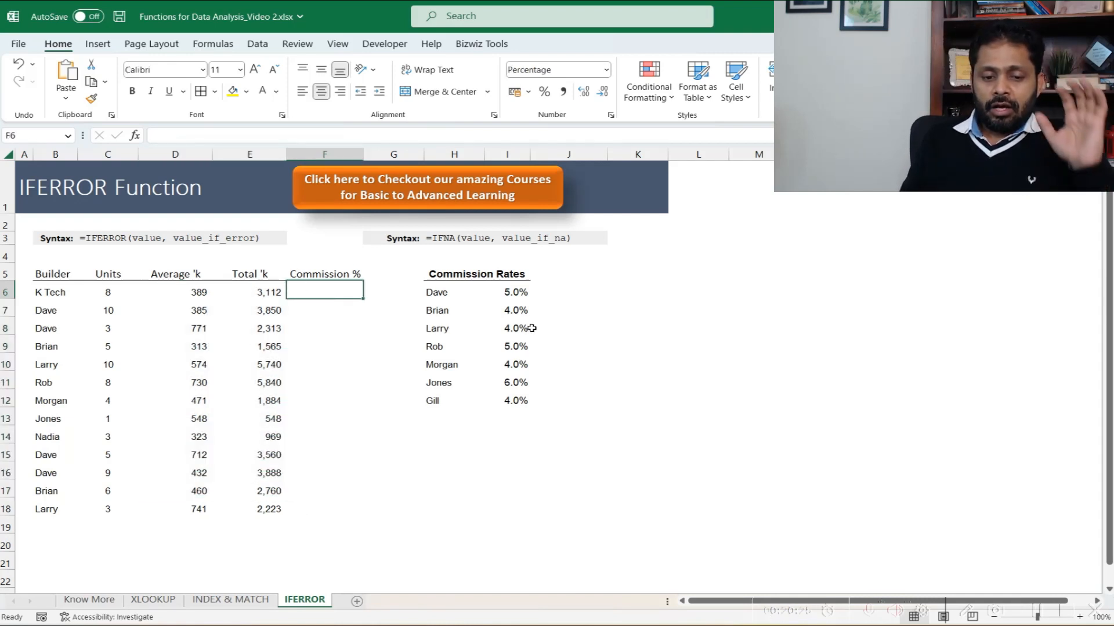
key(Left)
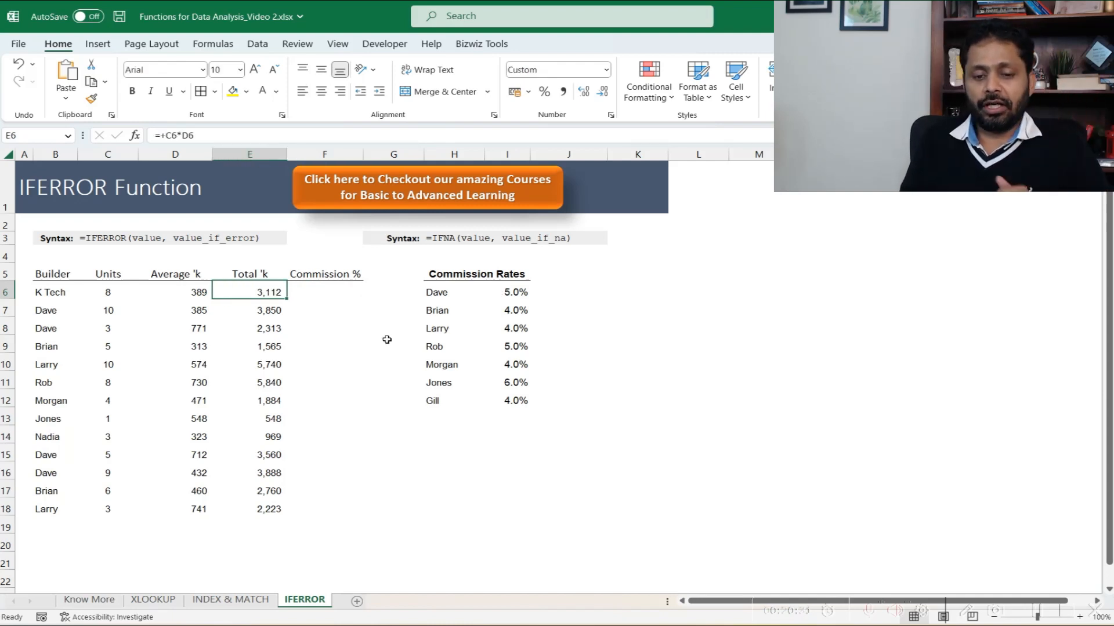
Examine the builder names and percentages in the Commission Rates table beside the empty Commission % column.
drag(437, 293, 444, 393)
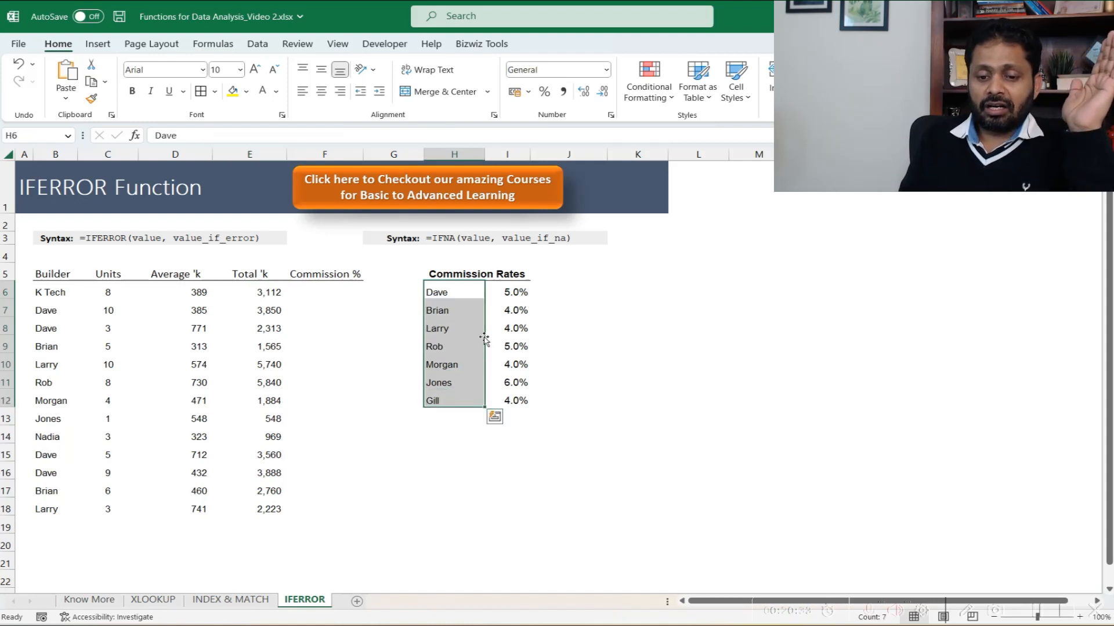
drag(505, 294, 500, 413)
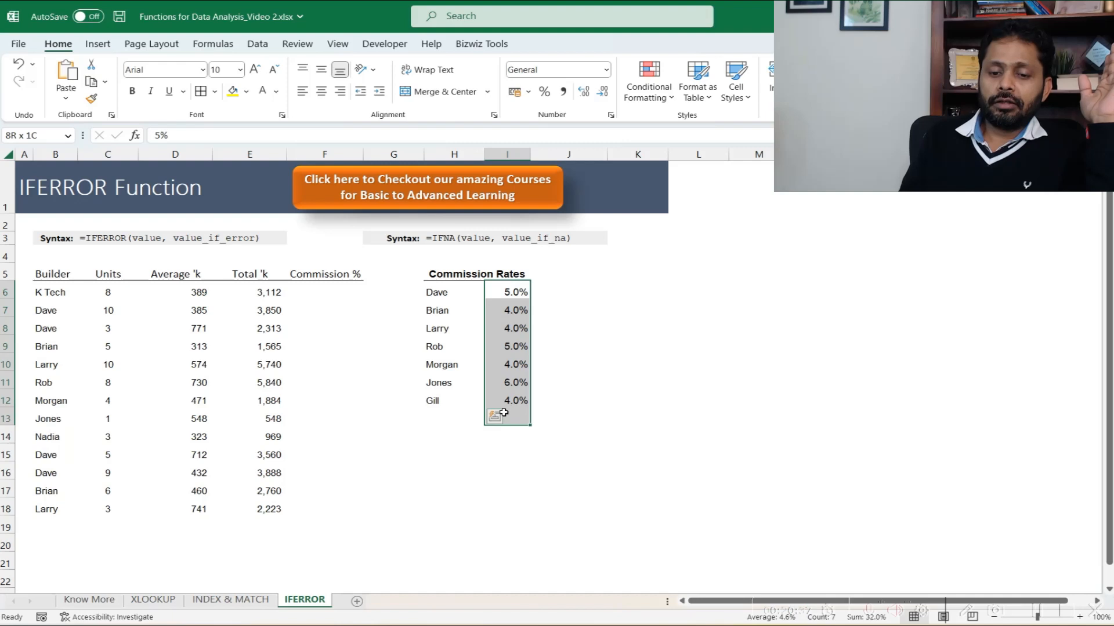
click(316, 289)
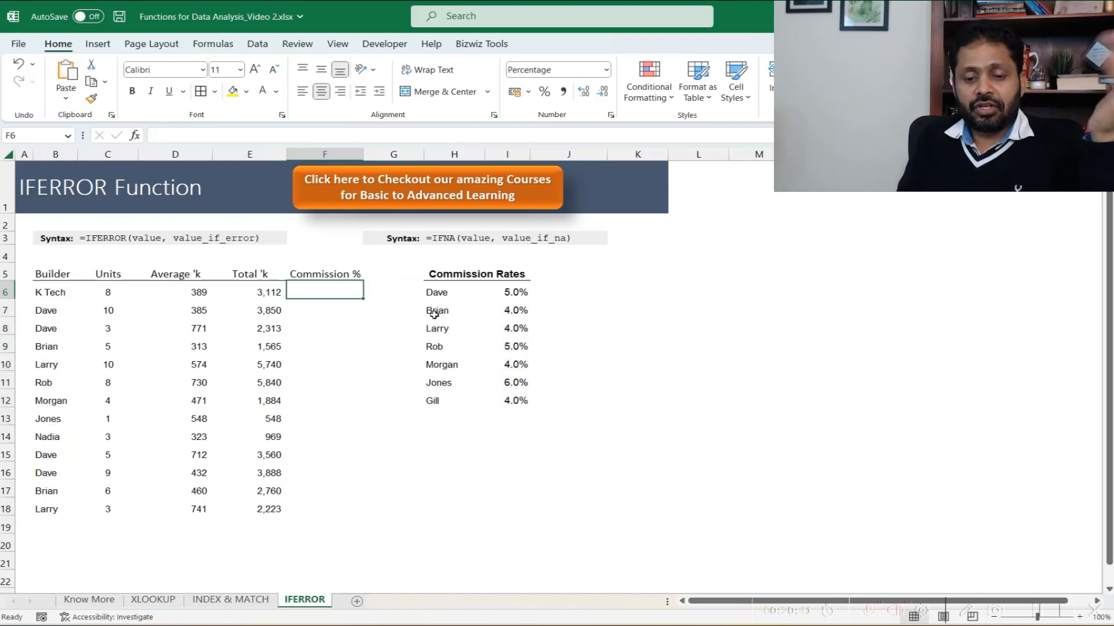
drag(510, 293, 514, 398)
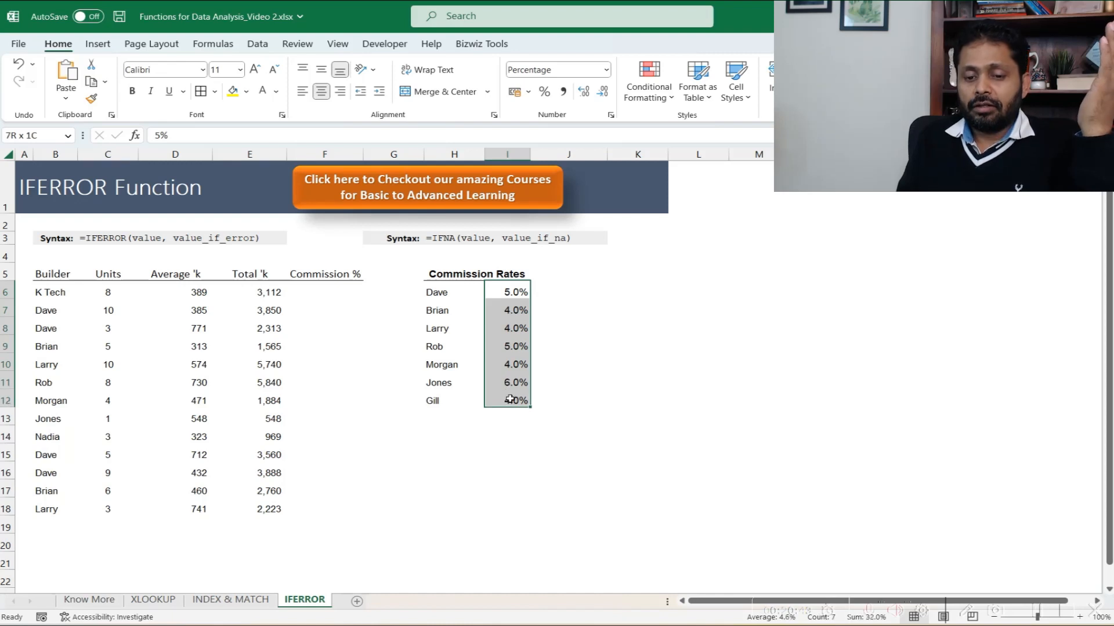
Enter a VLOOKUP formula in F6 that finds builder B6 in columns H:I and returns column 2 with exact match 0.
click(331, 289)
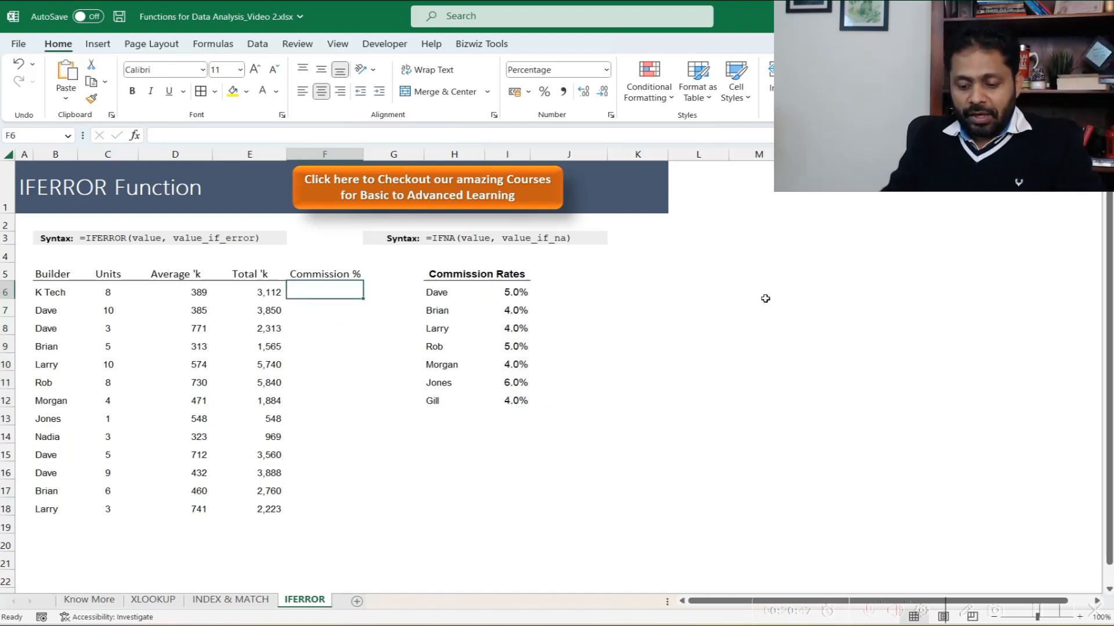
text(=vlookup()
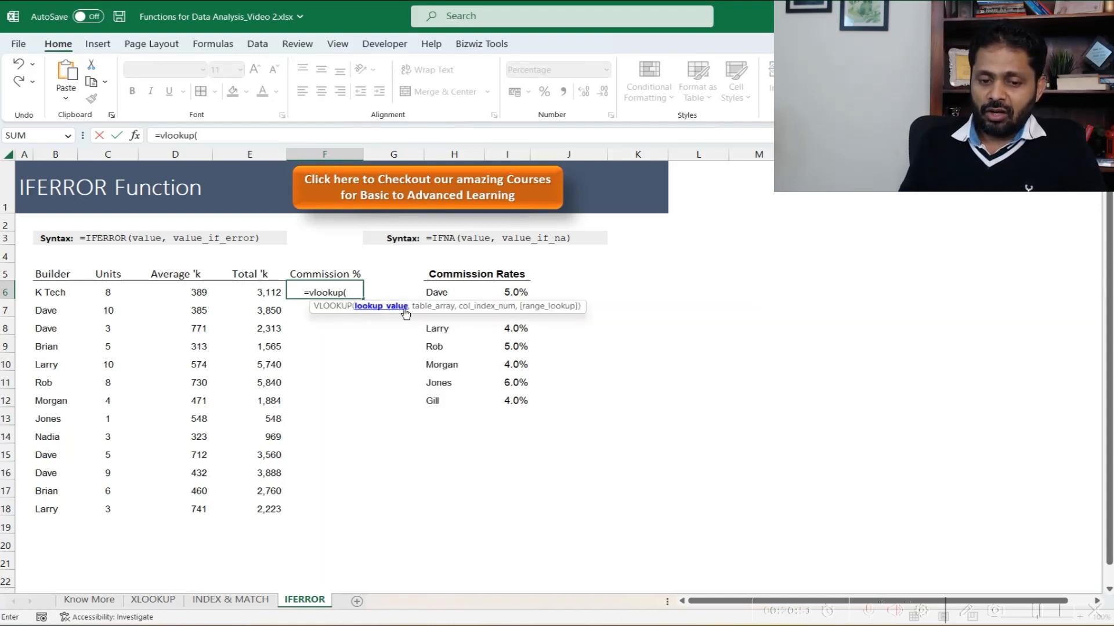
click(63, 292)
text(,)
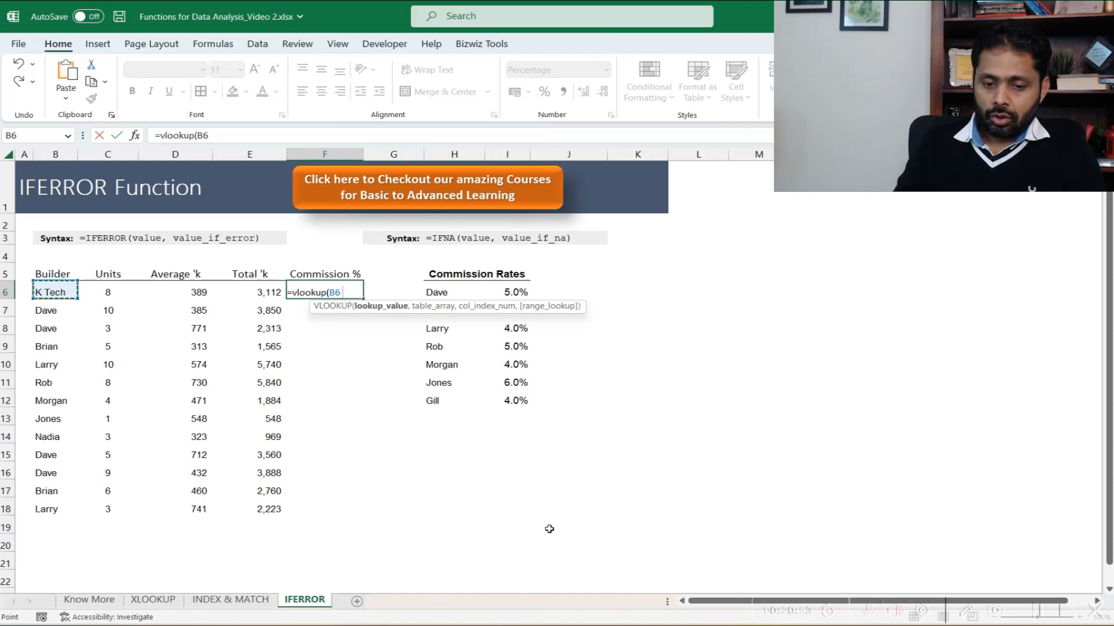
drag(434, 292, 496, 402)
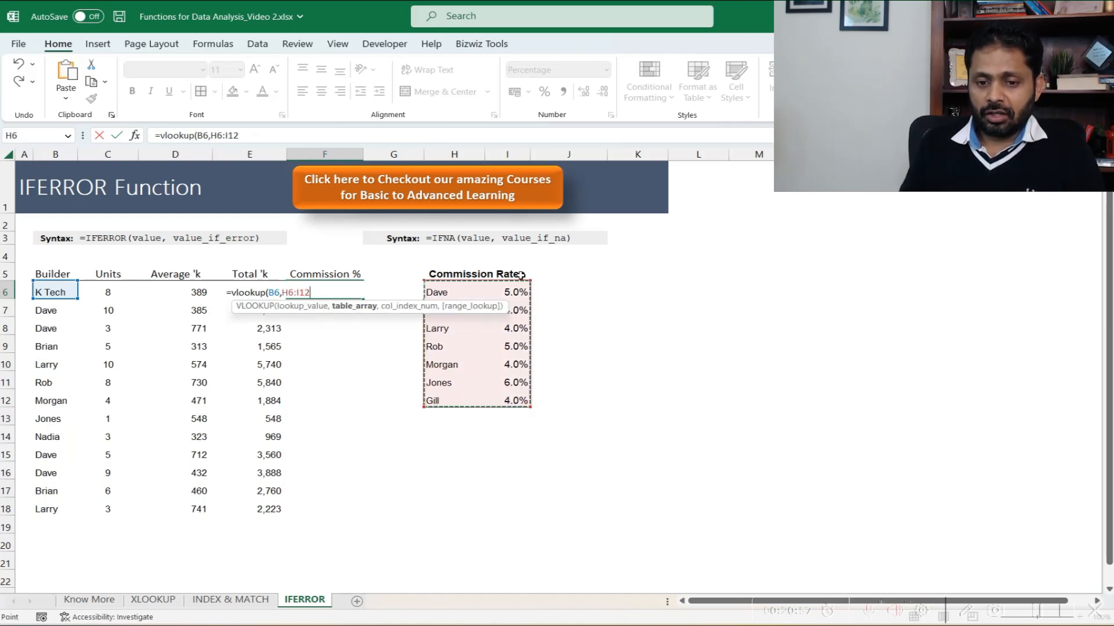
drag(454, 154, 507, 154)
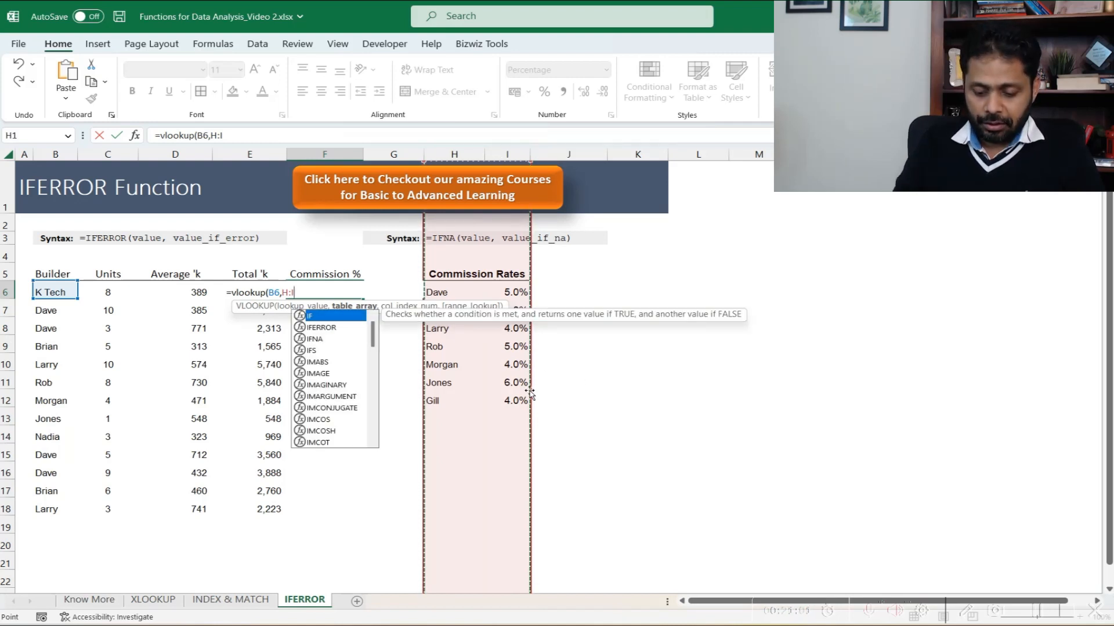
text(,2)
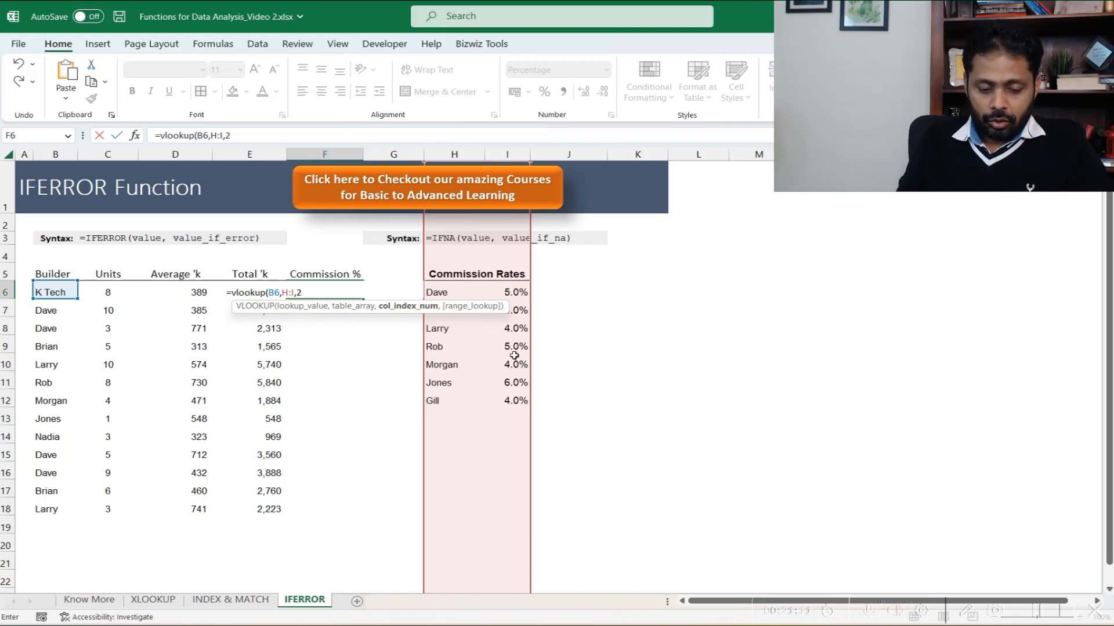
text(,)
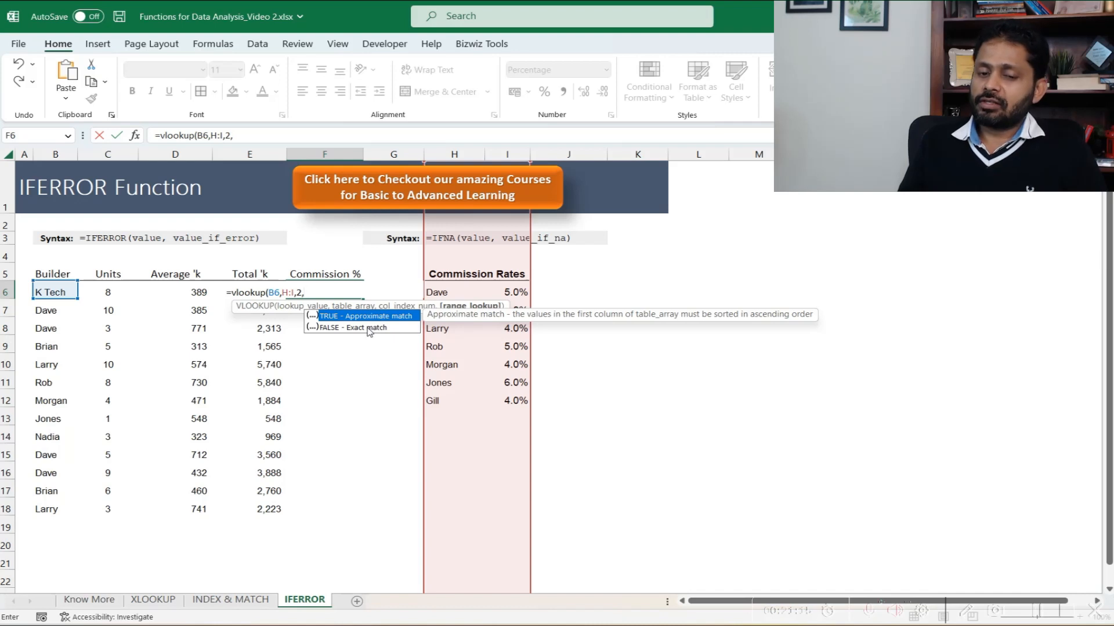
text(0))
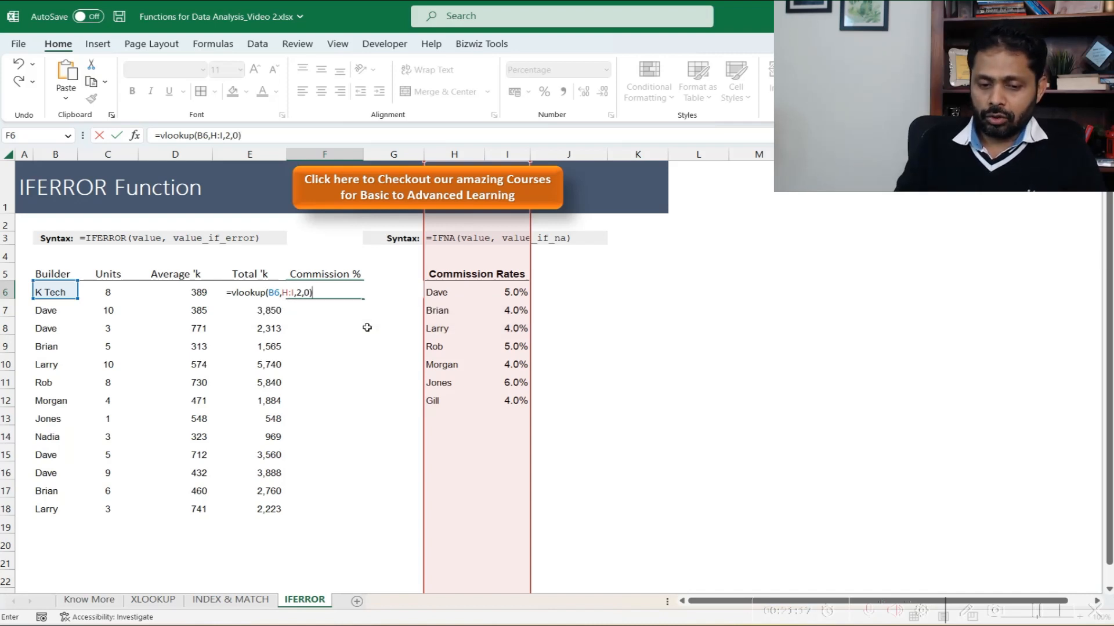
key(Return)
key(Up)
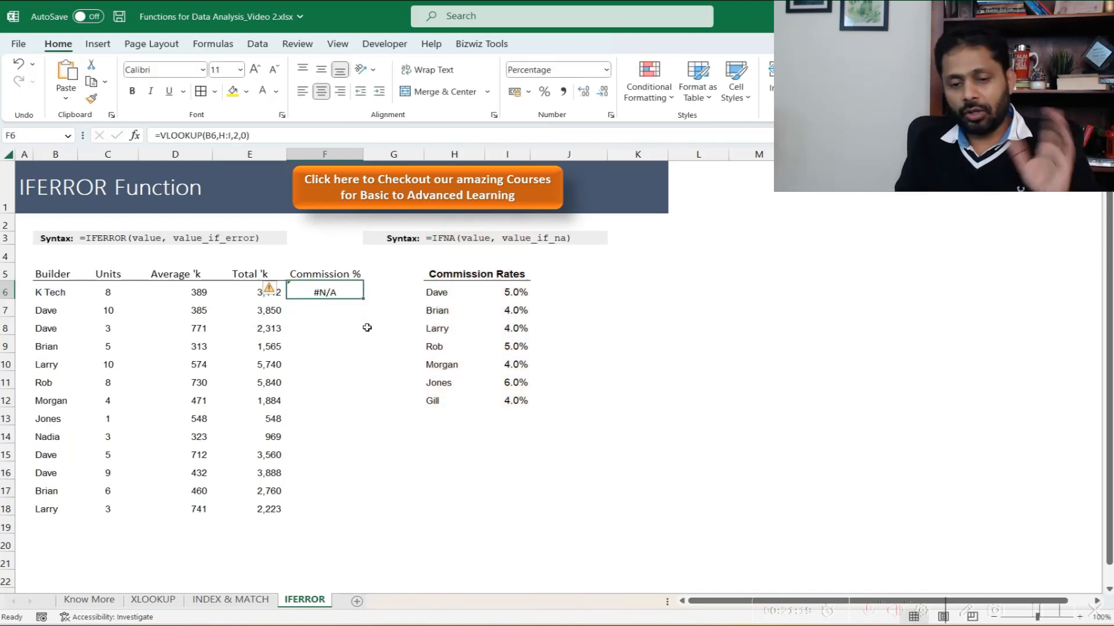
Copy the VLOOKUP formula from F6 down the Commission % column through F18.
key(ctrl+c)
key(shift+Down)
key(shift+Down)
key(shift+Down)
key(shift+Down)
key(shift+Down)
key(shift+Down)
key(shift+Down)
key(shift+Down)
key(shift+Down)
key(shift+Down)
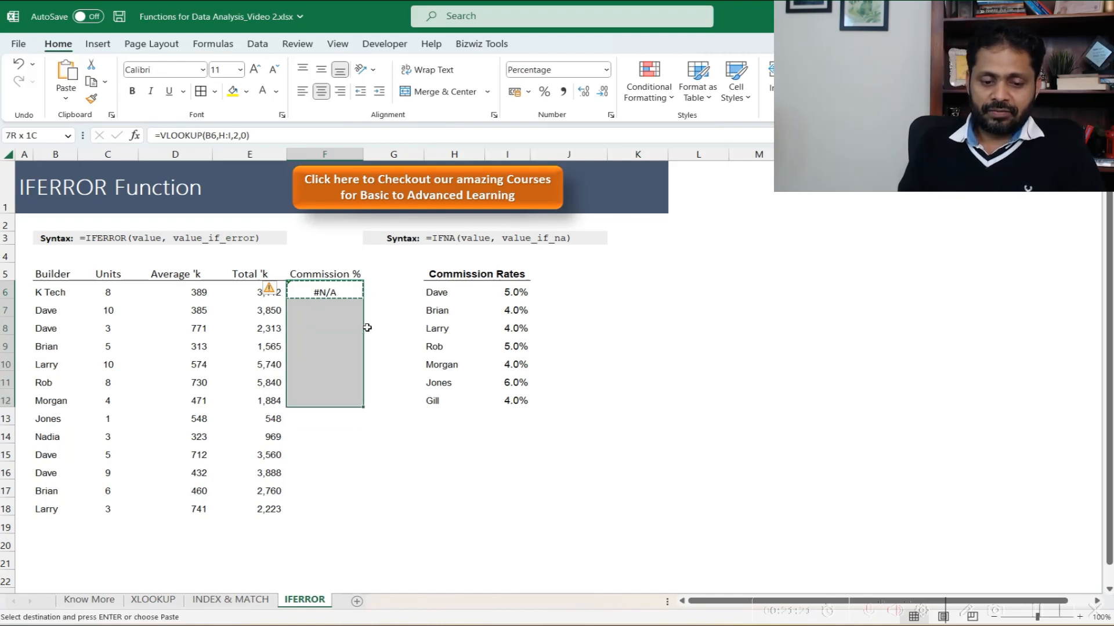
key(shift+Down)
key(shift+Down)
key(shift+Down)
key(shift+Up)
key(ctrl+v)
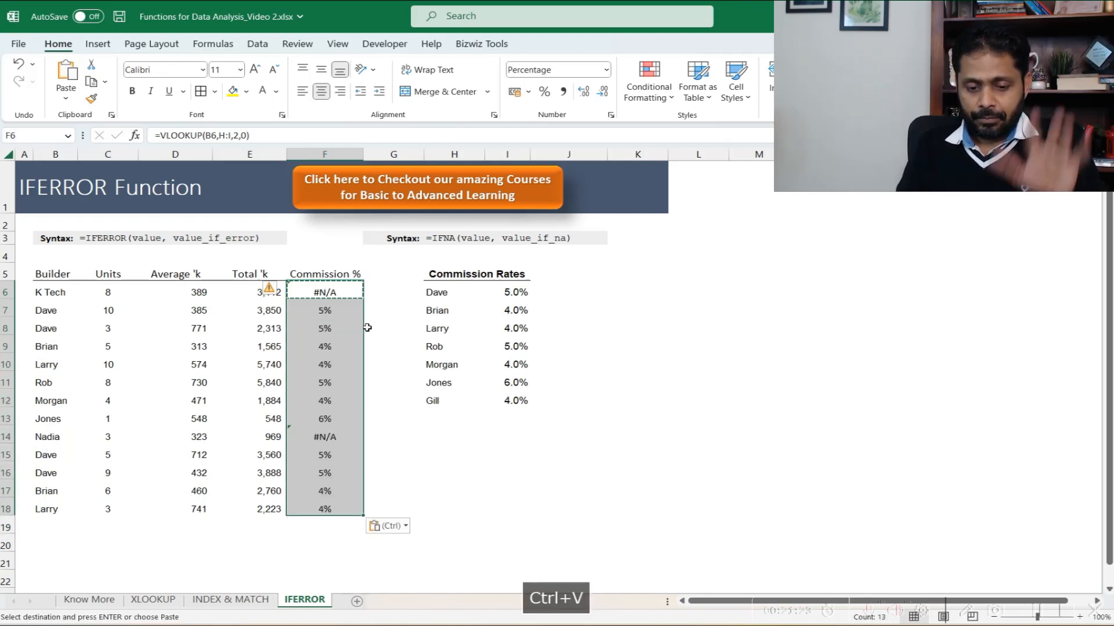
key(Up)
key(Down)
key(Escape)
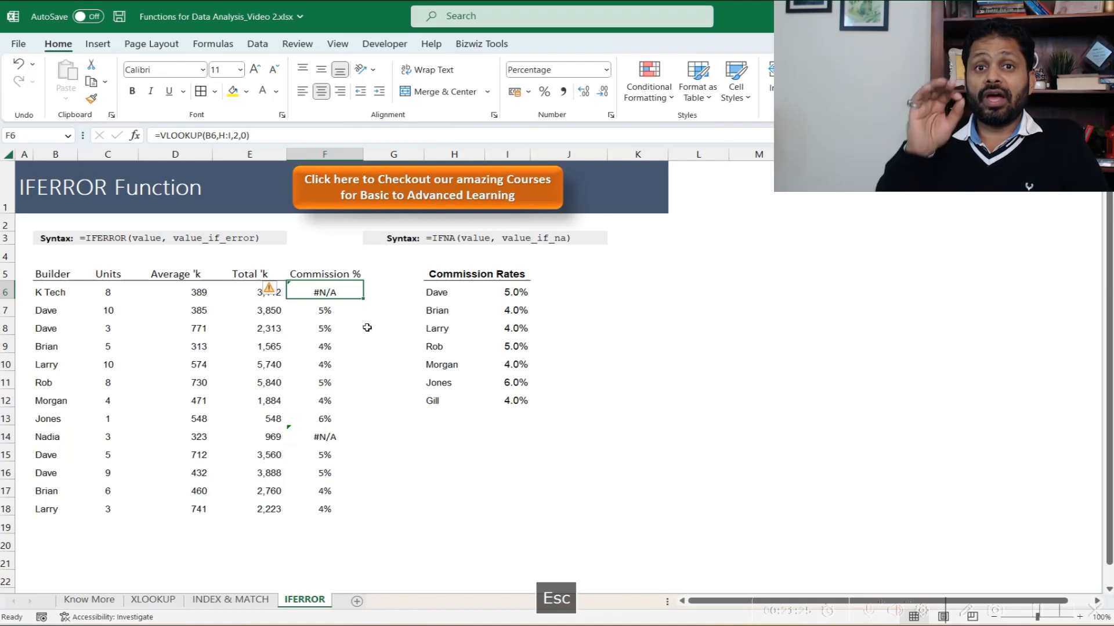
Compare the error cells F6 and F14 and the builder in B6 with the builder names in the Commission Rates table.
ctrl+click(316, 439)
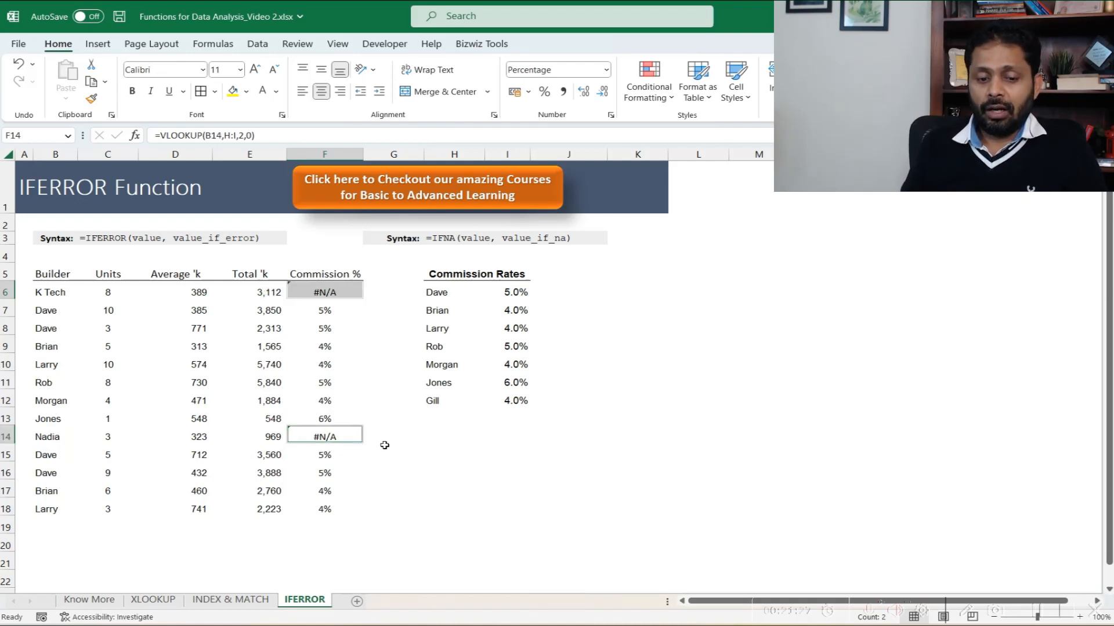
click(57, 294)
drag(441, 295, 447, 405)
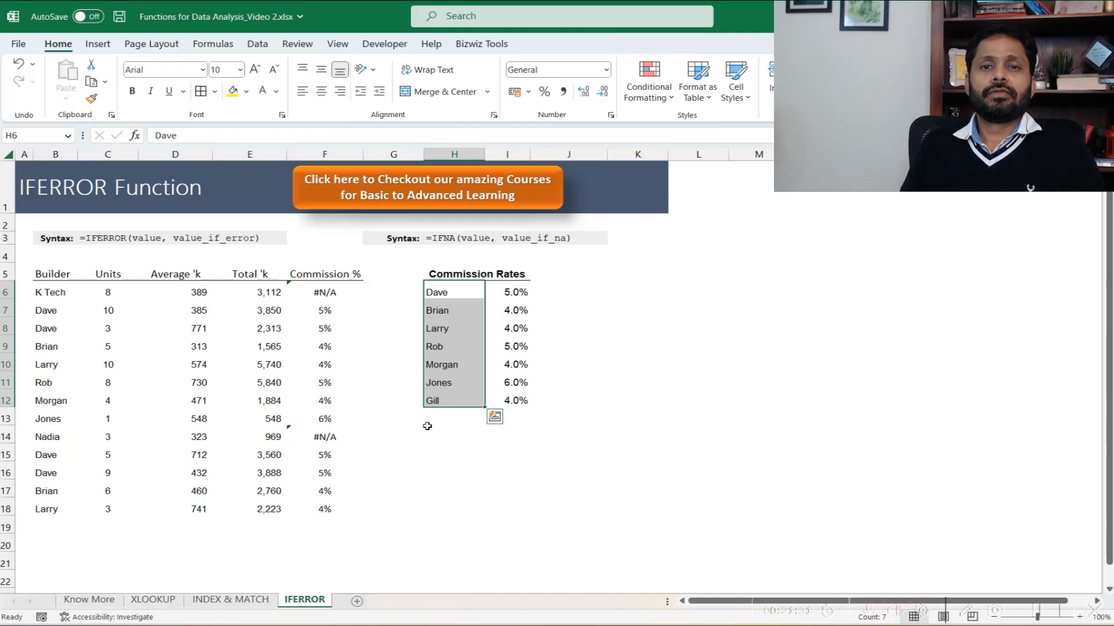
click(308, 296)
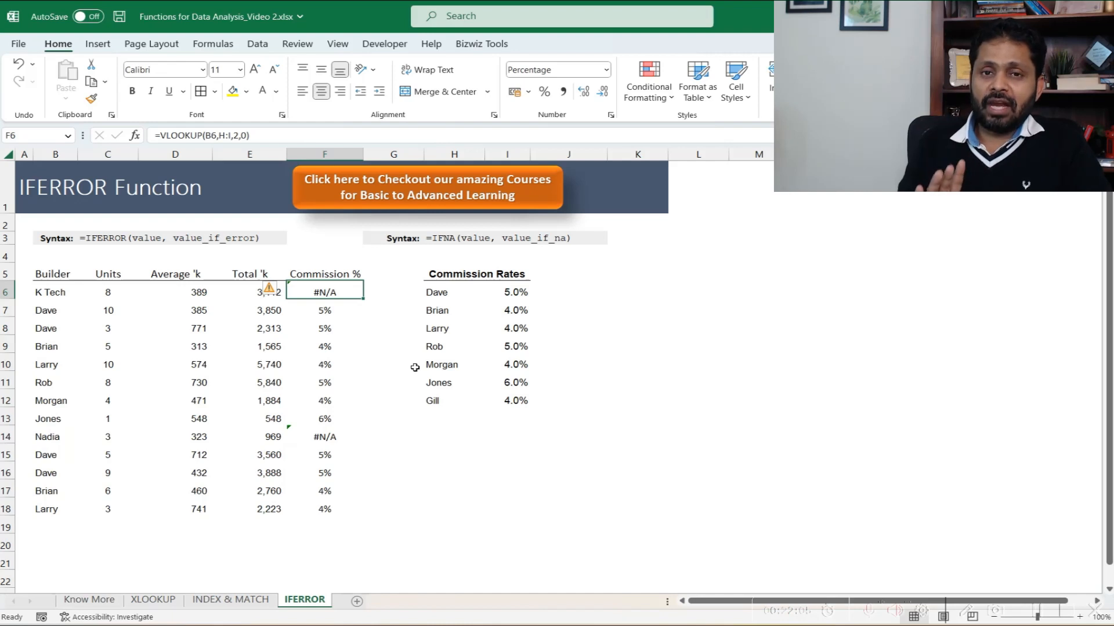
Examine the if_not_found argument of the XLOOKUP formula in G7 on the XLOOKUP sheet, and return to the IFERROR sheet.
click(157, 599)
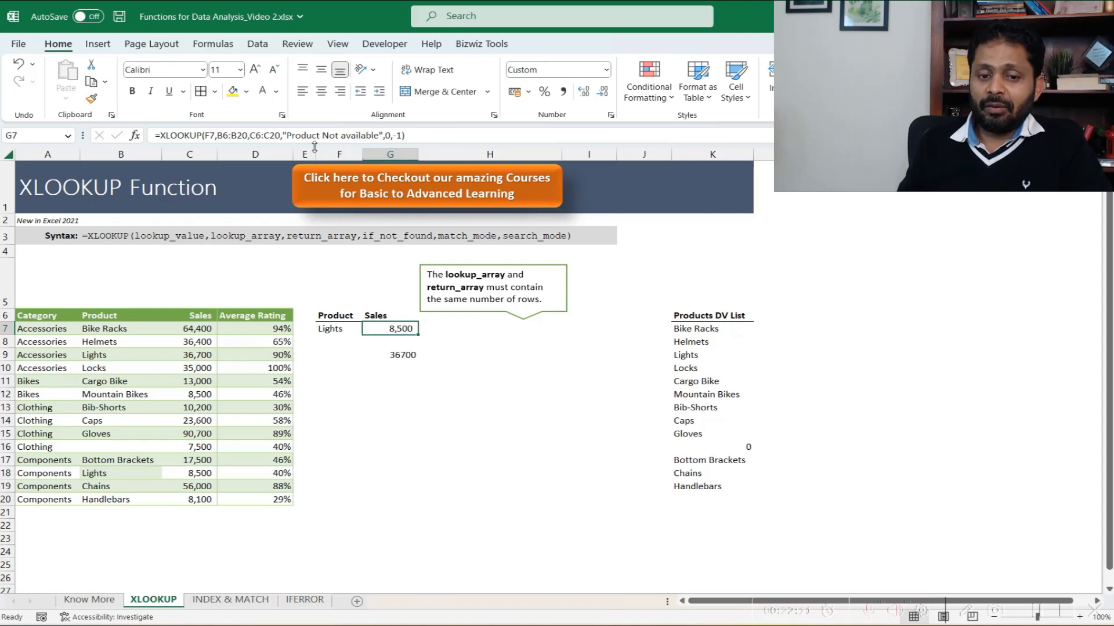
double_click(287, 135)
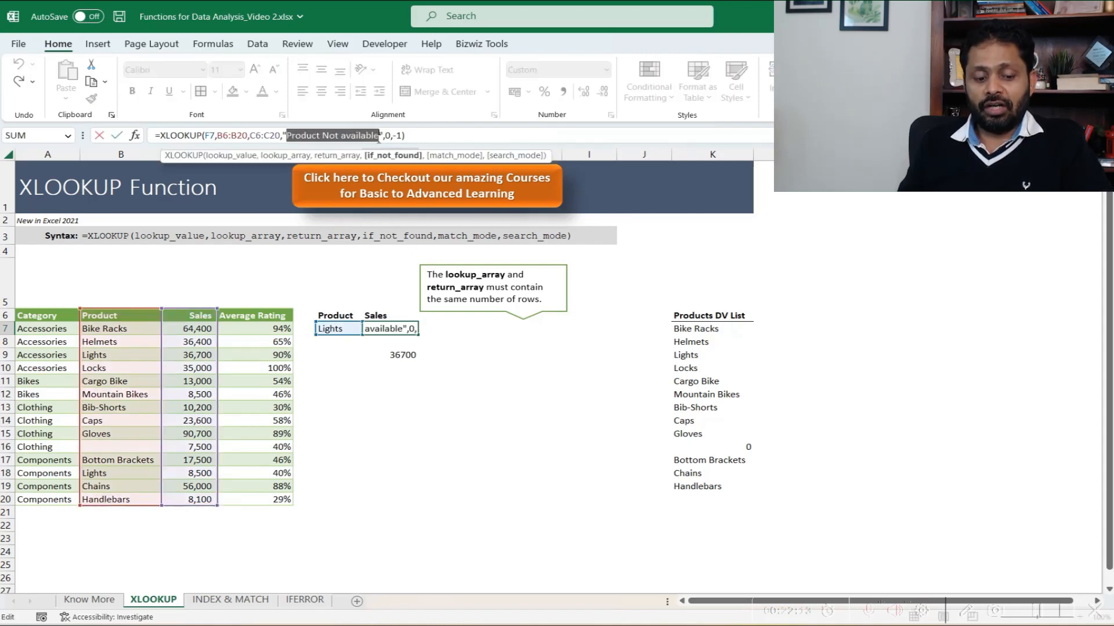
key(Escape)
click(304, 599)
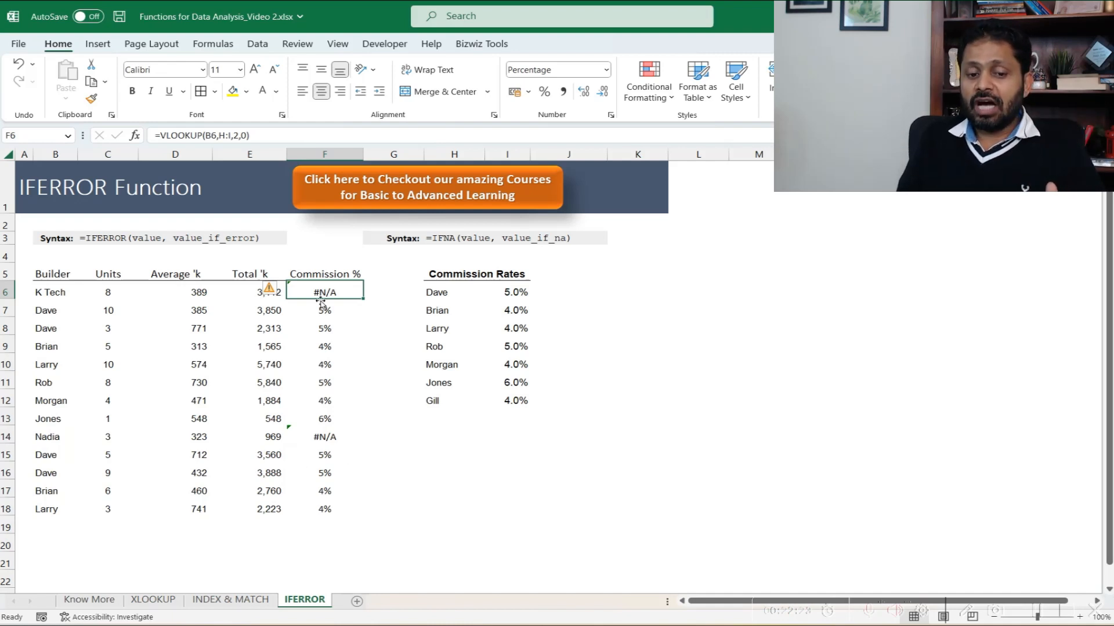
Wrap the VLOOKUP in F6 in an IFERROR function that returns "Rate not Available" for errors.
key(F2)
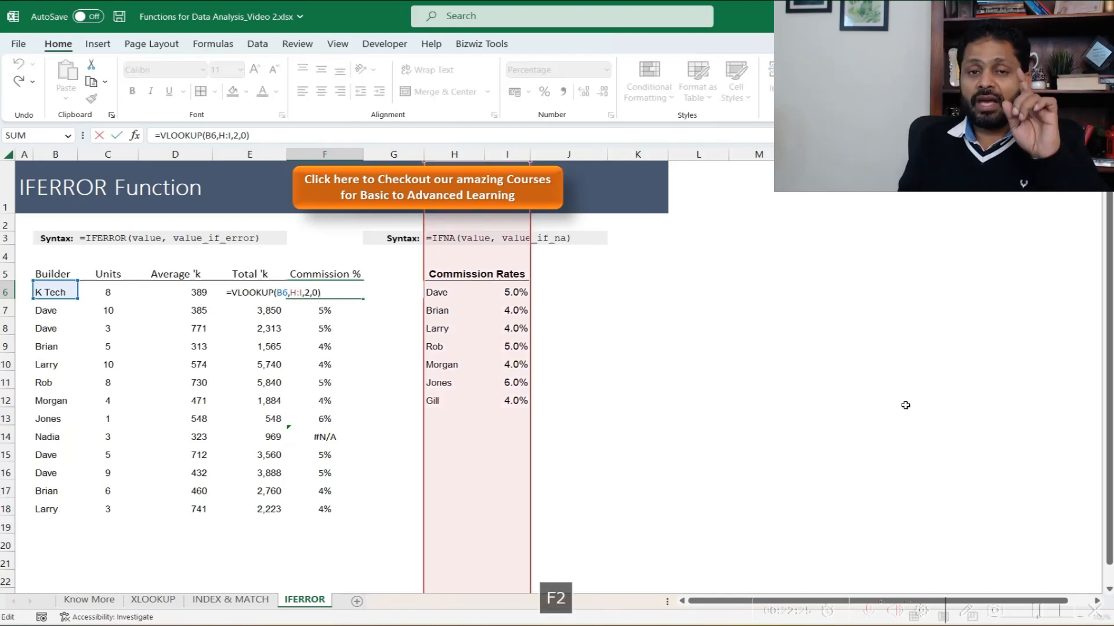
key(Left)
key(Left)
key(Left)
key(Left)
key(Left)
key(Left)
key(Left)
key(Left)
key(Left)
key(Left)
key(Left)
key(Left)
key(Left)
key(Left)
key(Left)
key(Left)
key(Left)
key(Left)
key(Left)
key(Left)
key(Right)
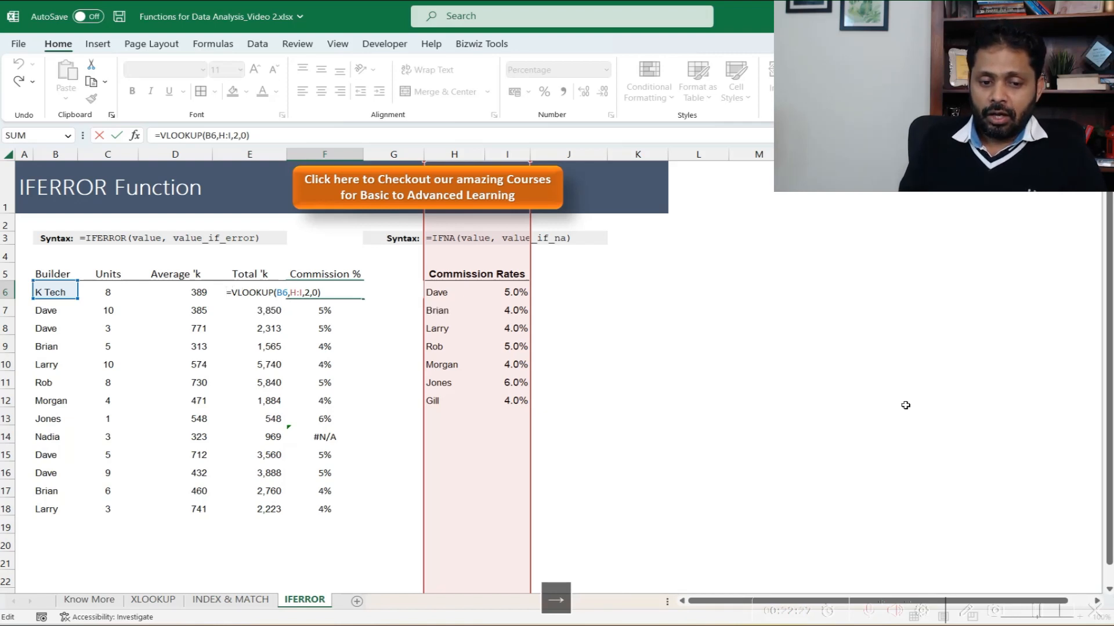
text(iferror)
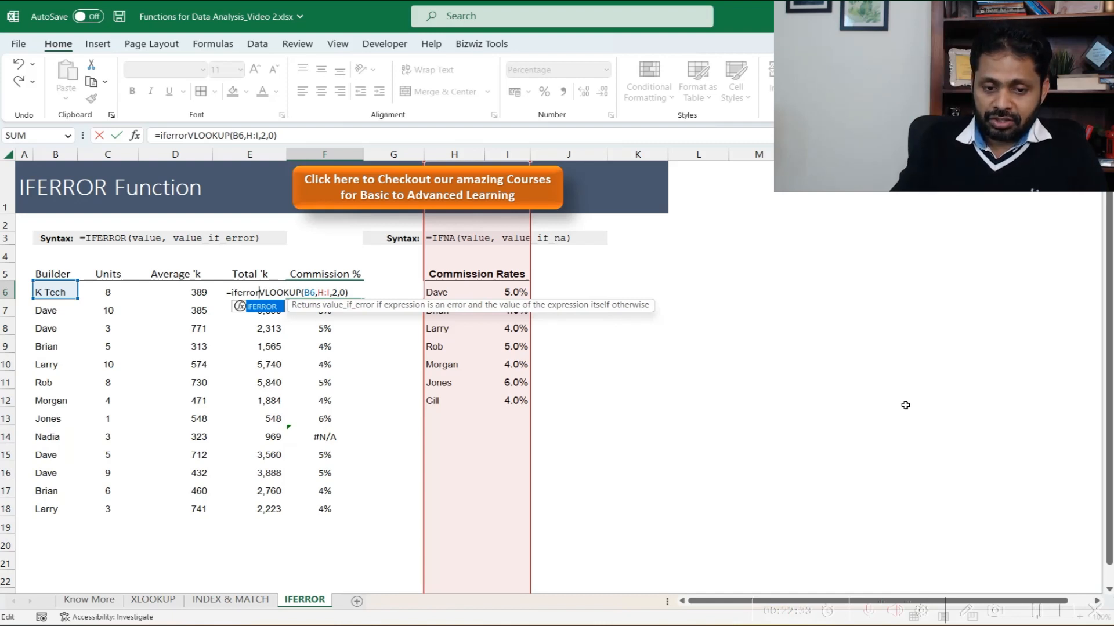
text(()
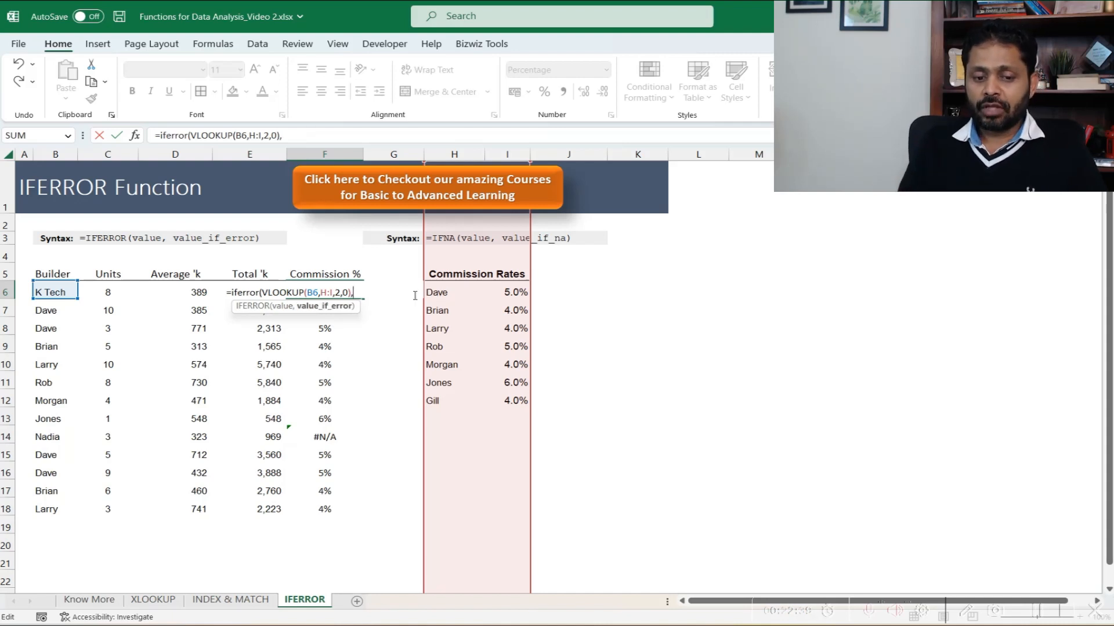
key(Left)
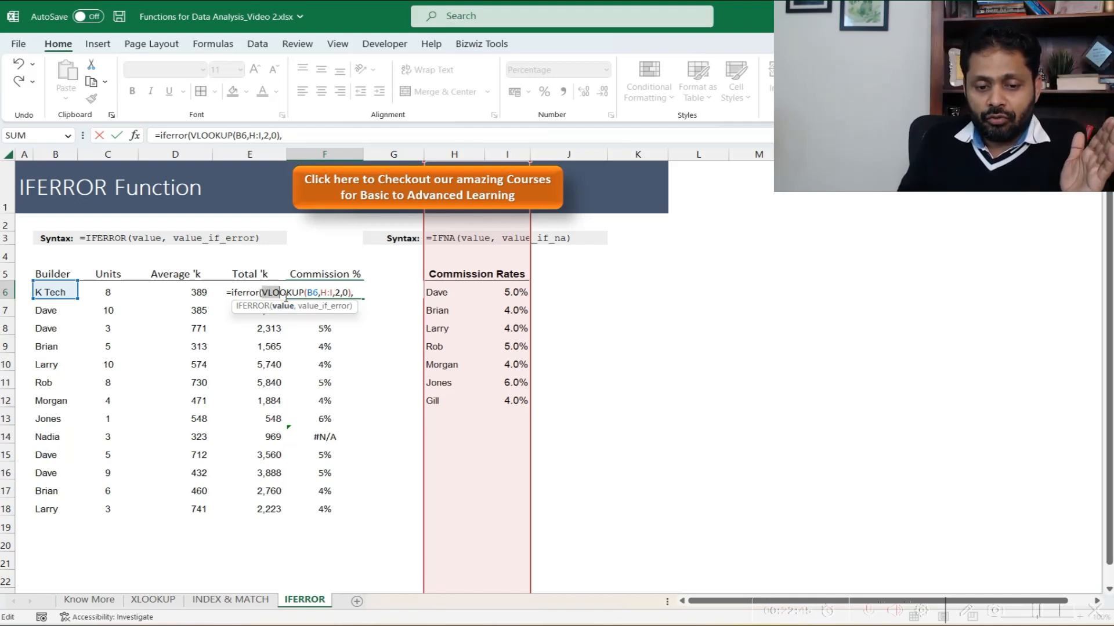
drag(261, 293, 341, 297)
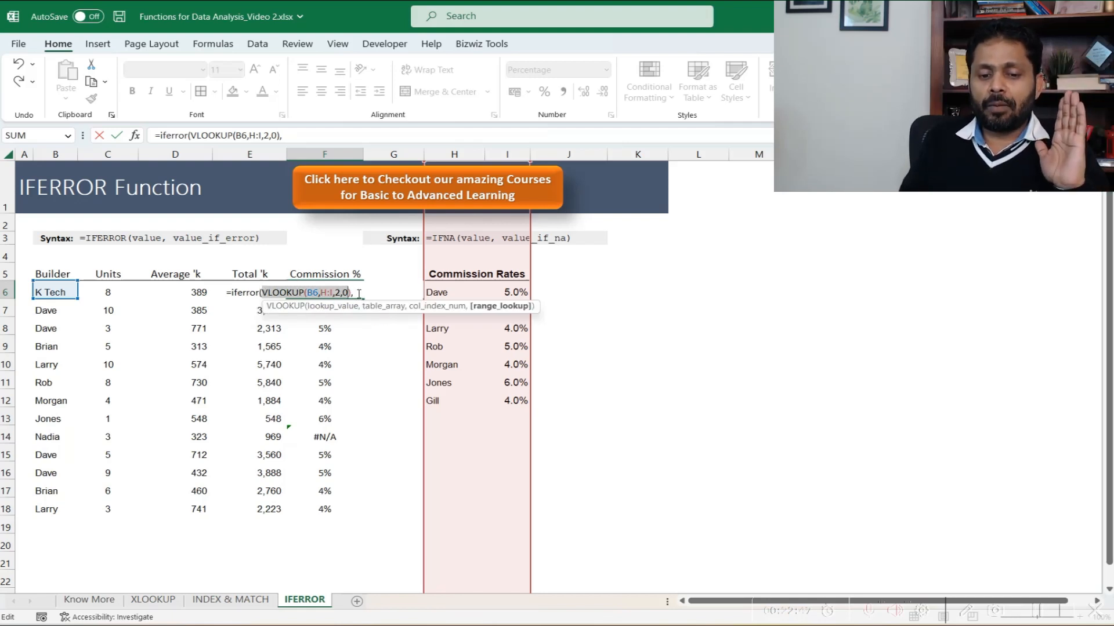
click(361, 294)
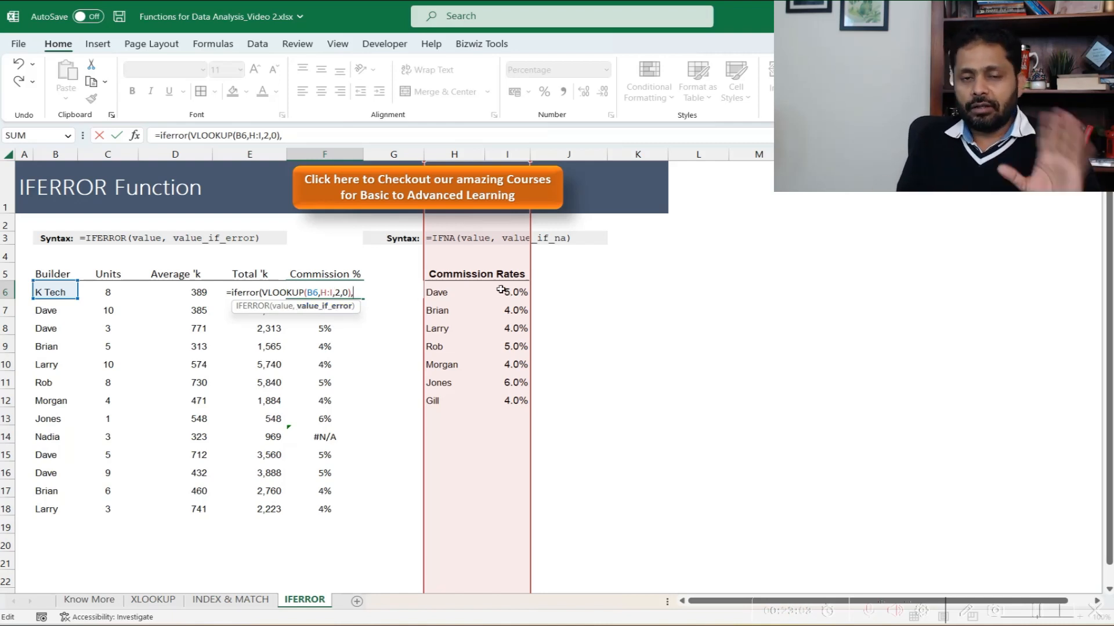
text("Rate not Available)
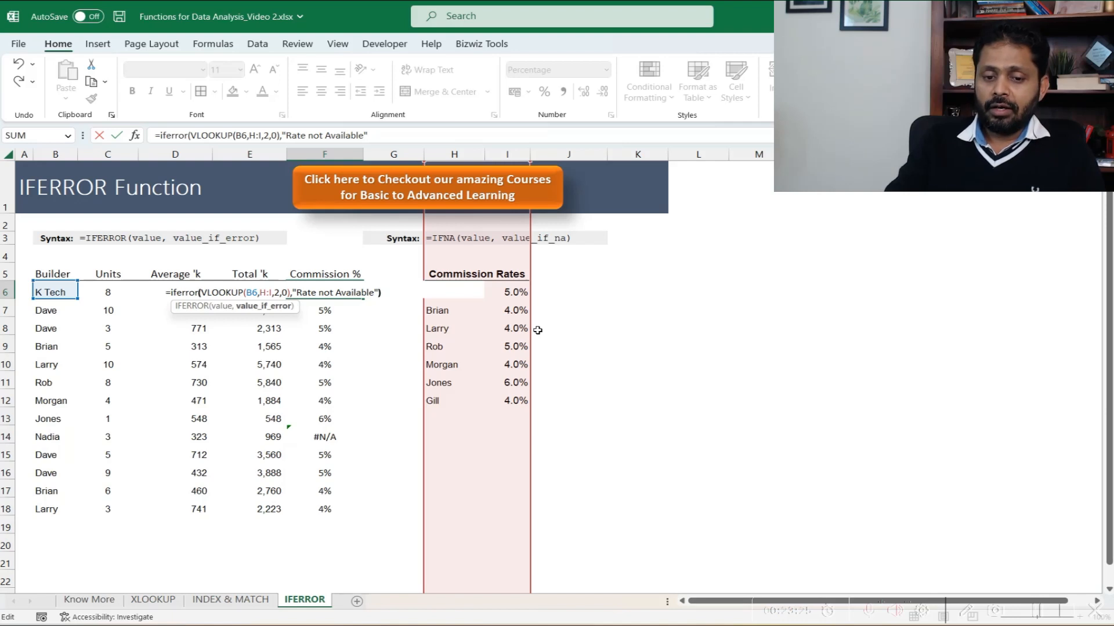
key(ctrl+Return)
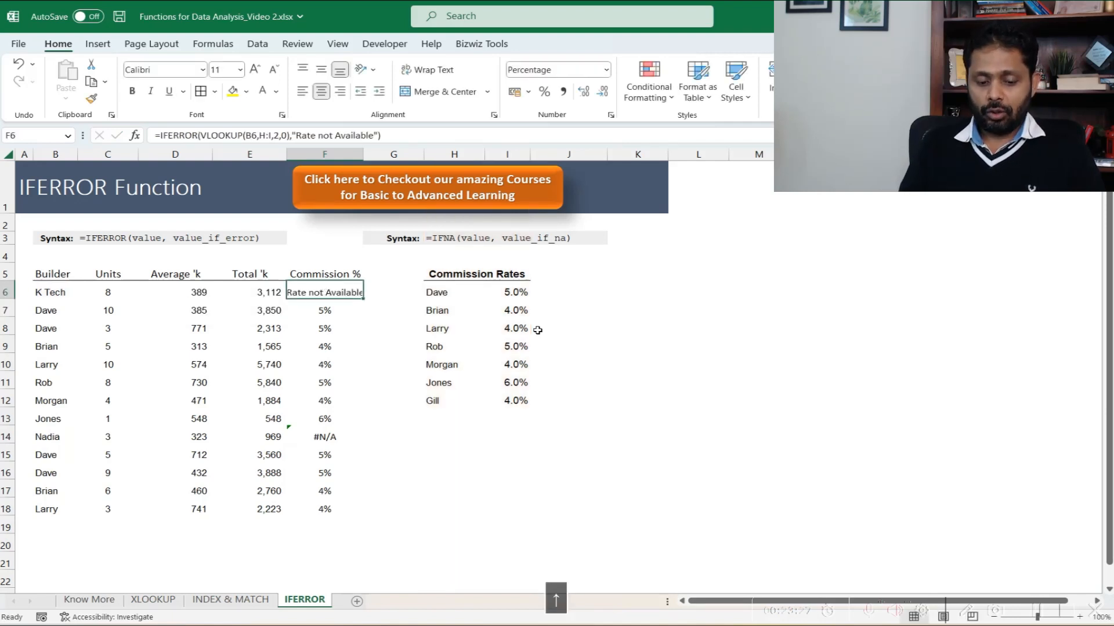
Copy the IFERROR formula from F6 over the rest of the Commission % column through F18.
key(ctrl+c)
key(ctrl+shift+Down)
key(ctrl+v)
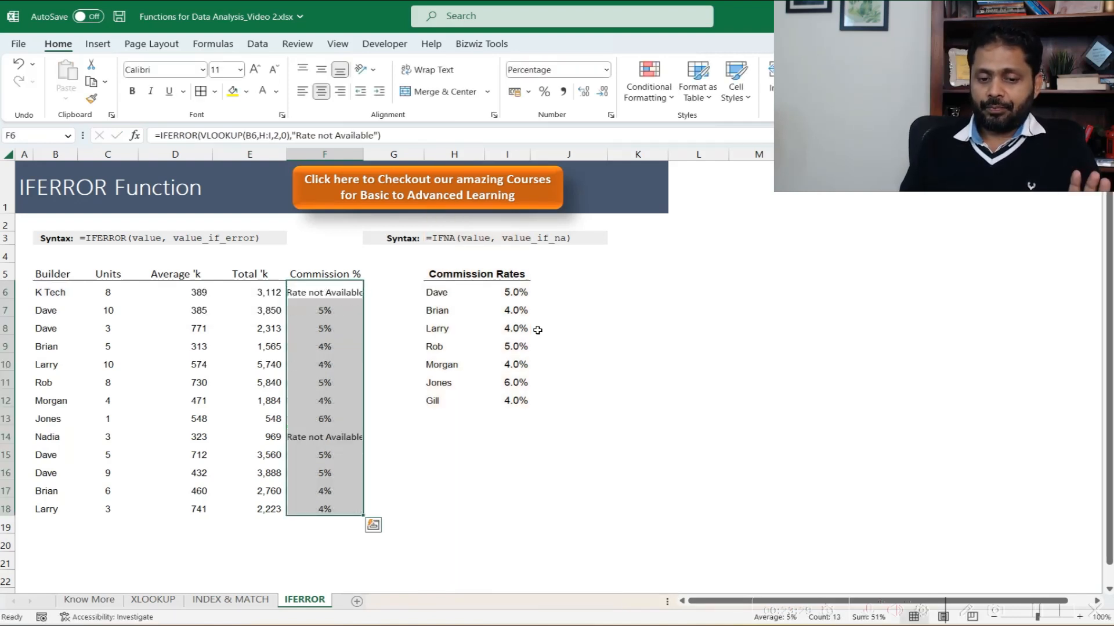
Examine the IFERROR formulas and results in the Commission % column between F6 and F15.
key(Down)
key(Down)
key(Down)
key(Down)
key(Down)
key(Down)
key(Down)
key(Down)
key(Down)
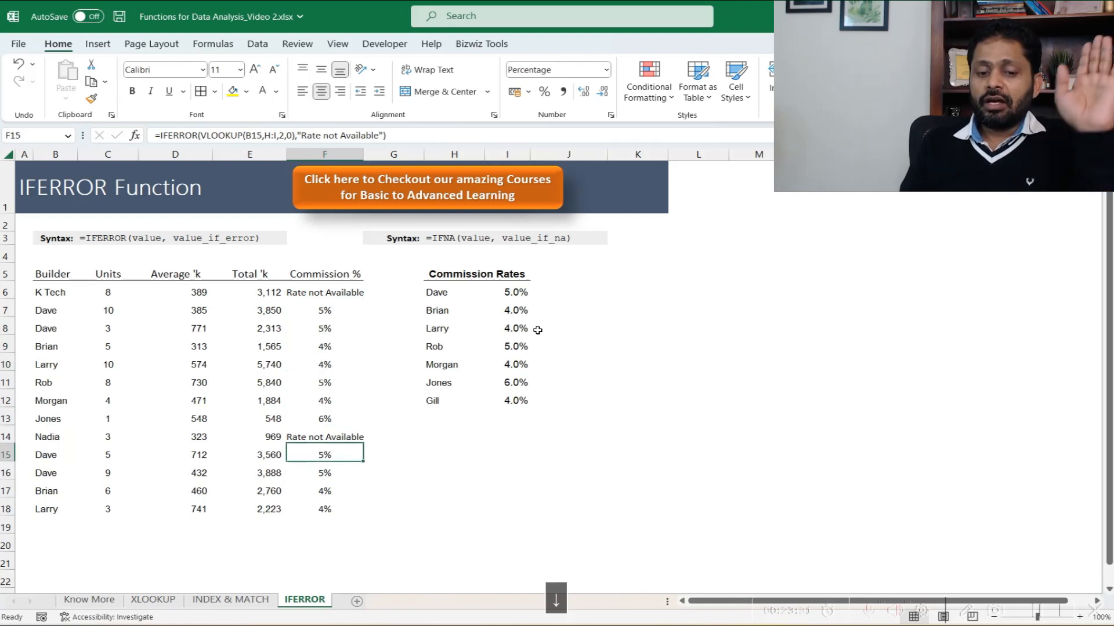
key(Up)
key(Up)
key(Up)
key(Up)
key(Up)
key(Up)
key(Up)
key(Up)
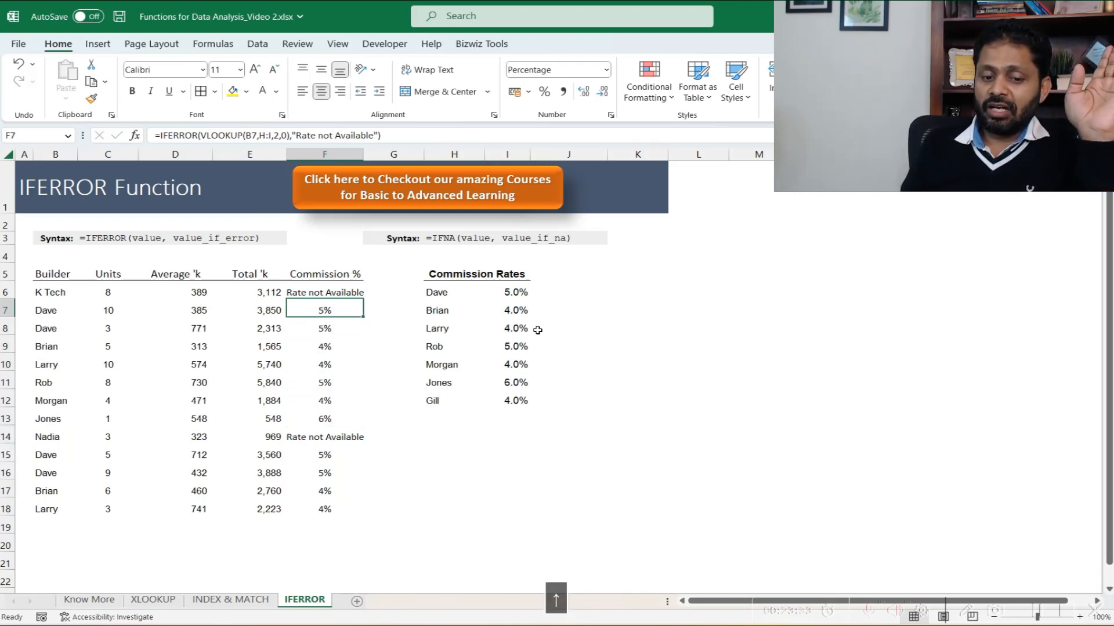
key(Left)
key(Left)
key(Left)
key(Right)
key(Right)
key(Right)
key(Up)
key(Down)
key(Down)
key(Down)
key(Down)
key(Down)
key(Down)
key(Down)
key(Down)
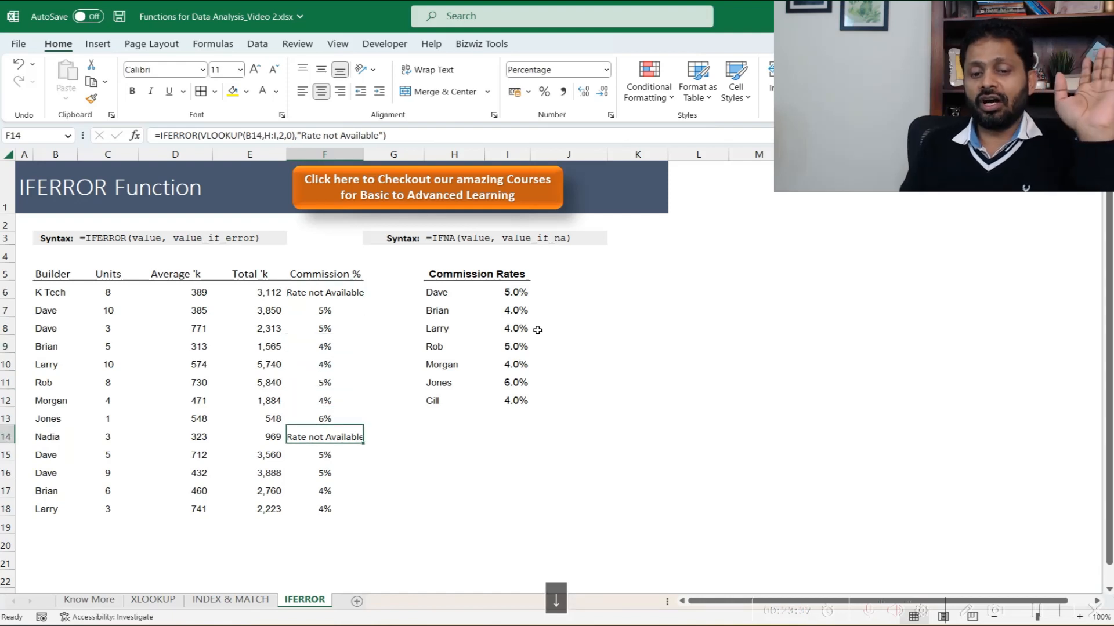